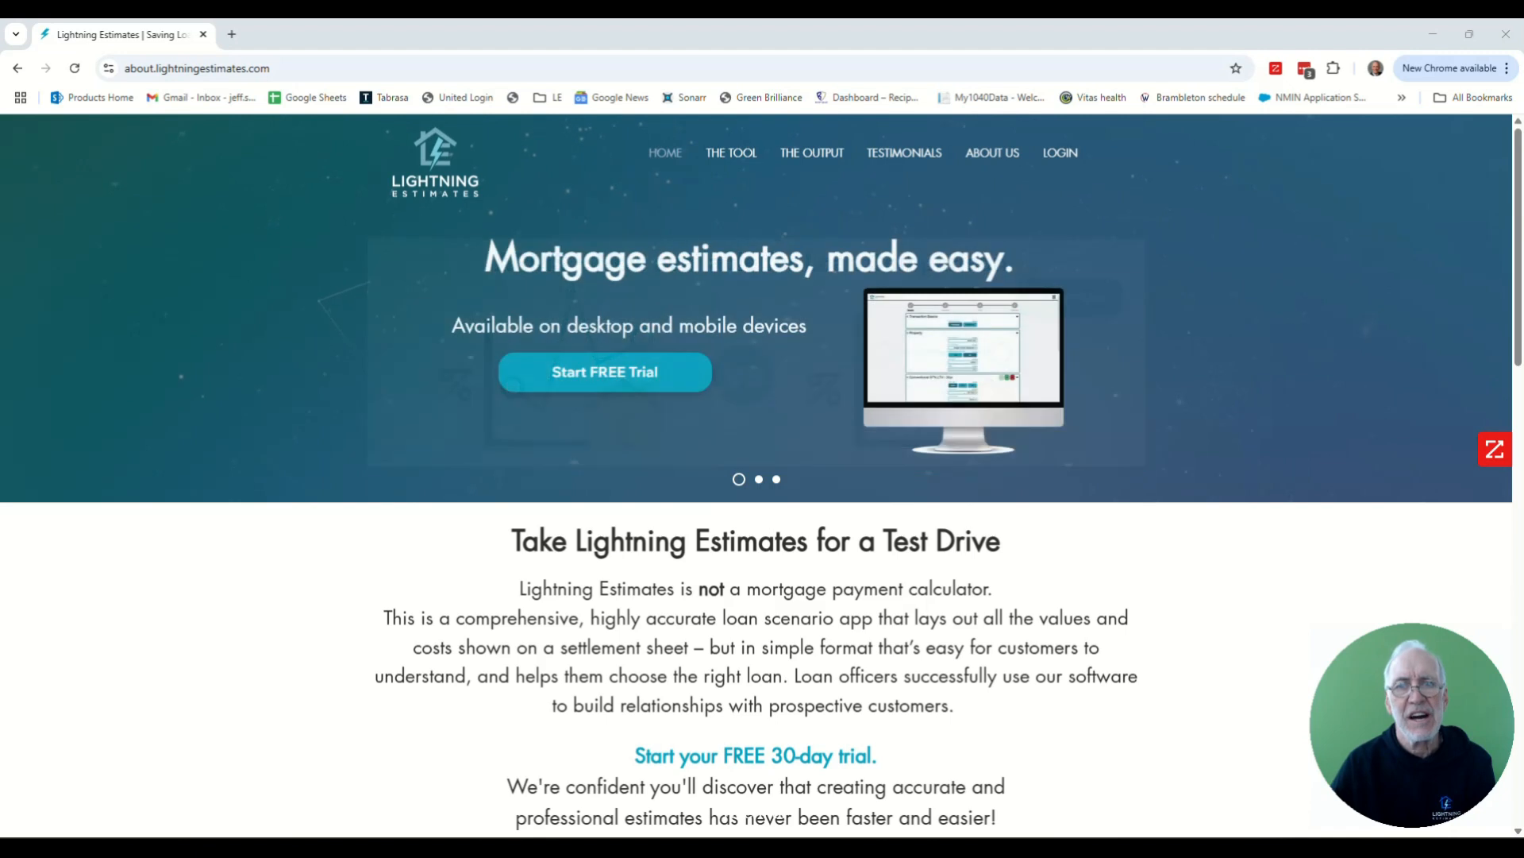
# Log in to the Lightning Estimates site with the account e-mail and the account password
pyautogui.click(1066, 156)
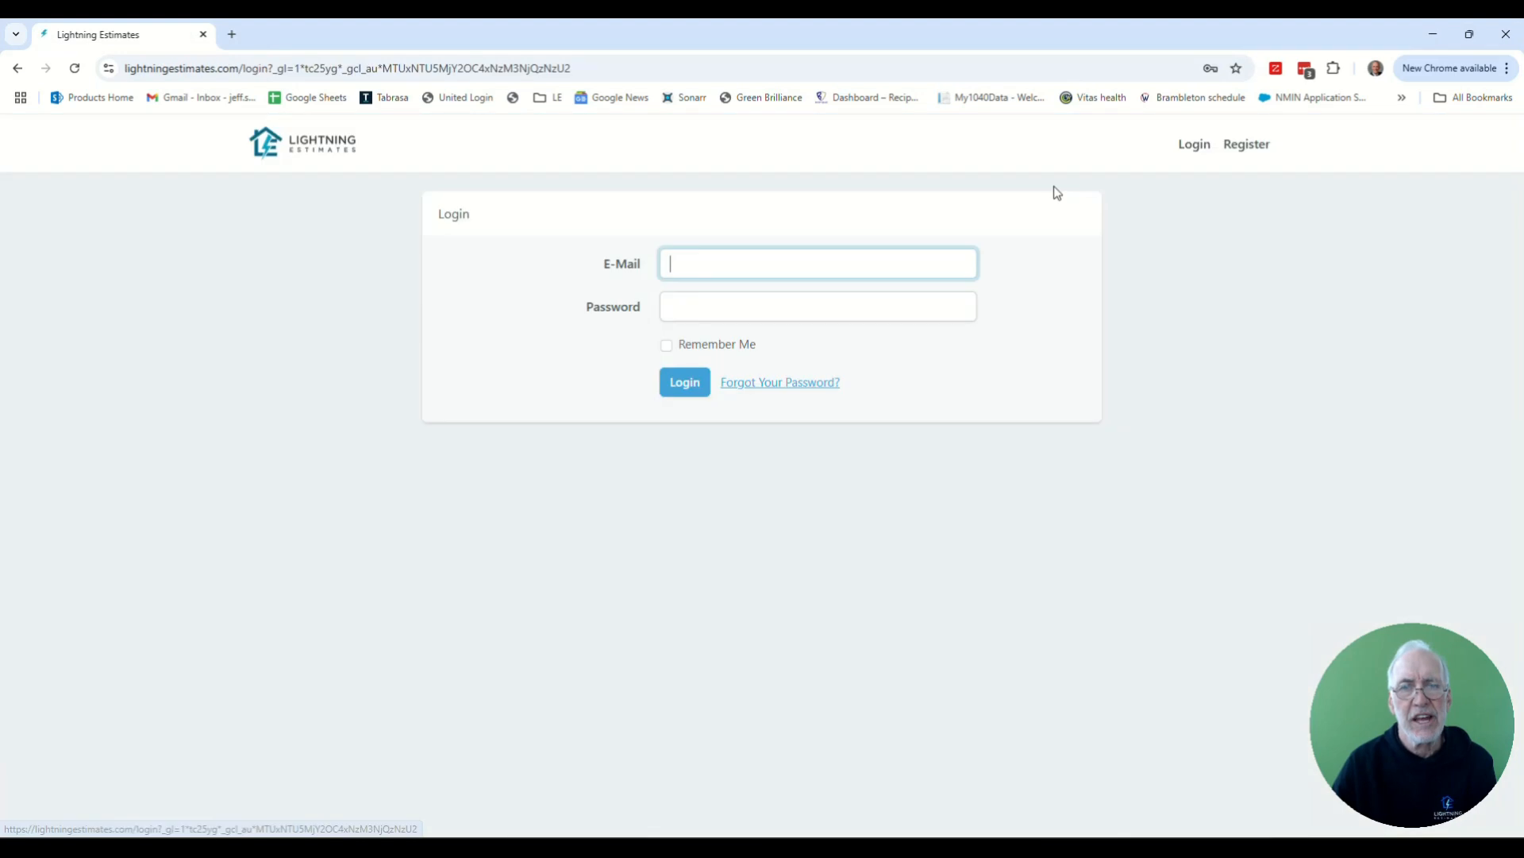
pyautogui.click(801, 261)
pyautogui.click(804, 297)
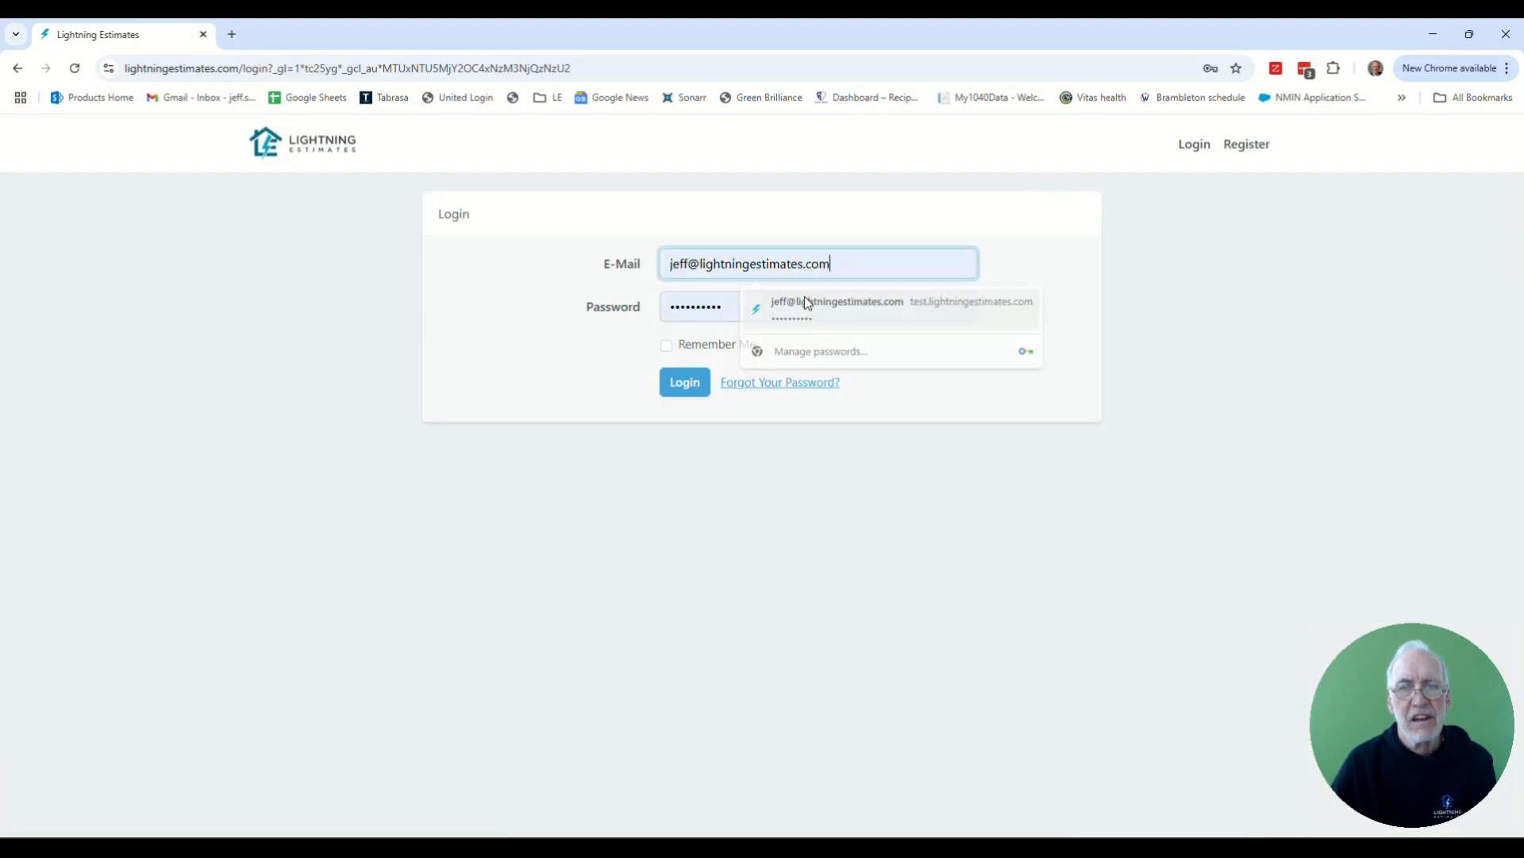
pyautogui.press('Tab')
pyautogui.hotkey('ctrl', 'v')
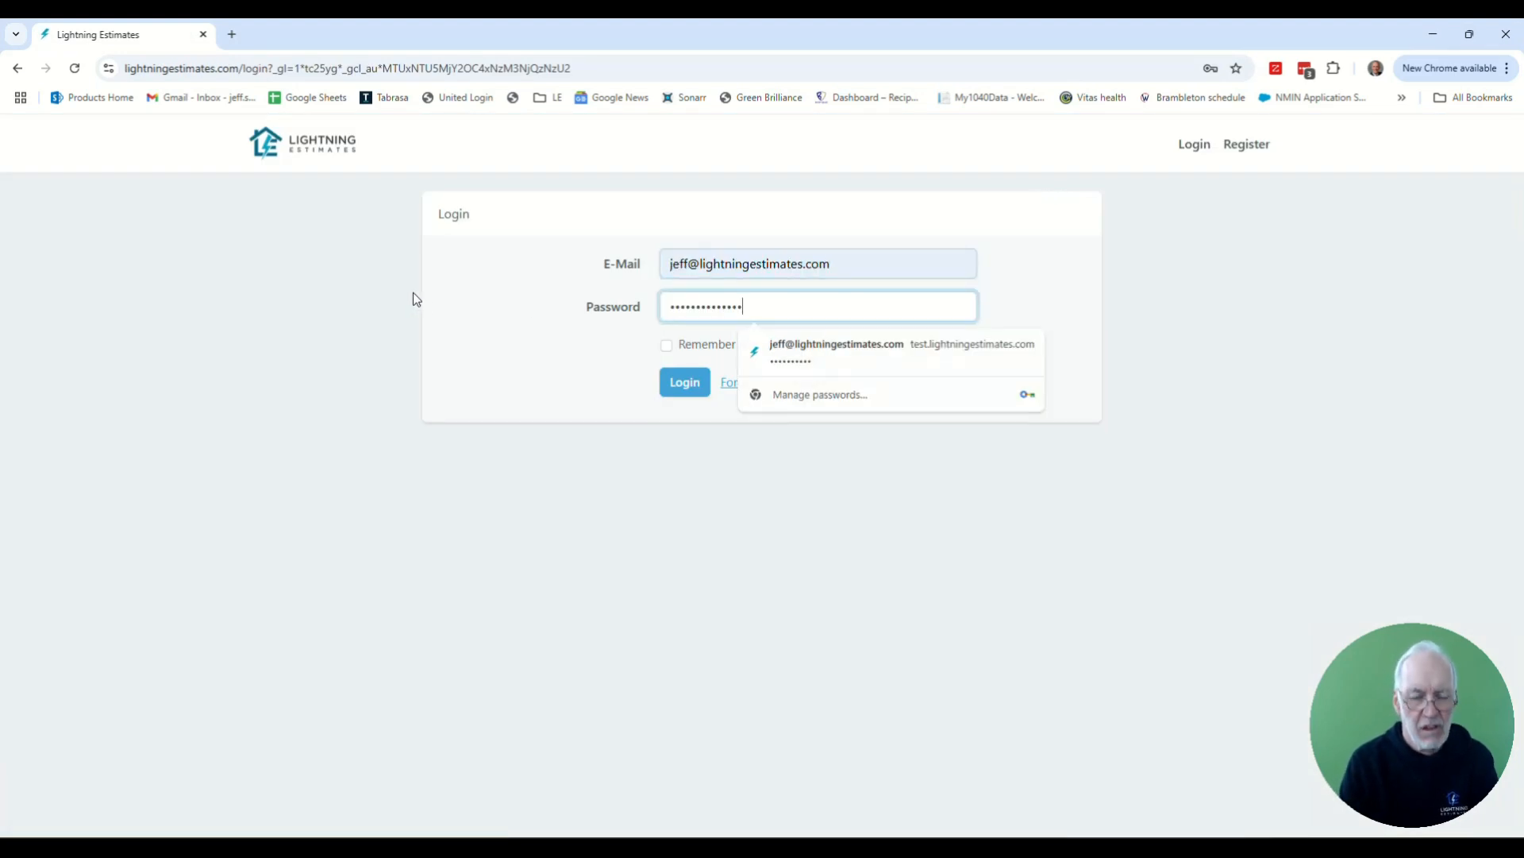
pyautogui.click(696, 395)
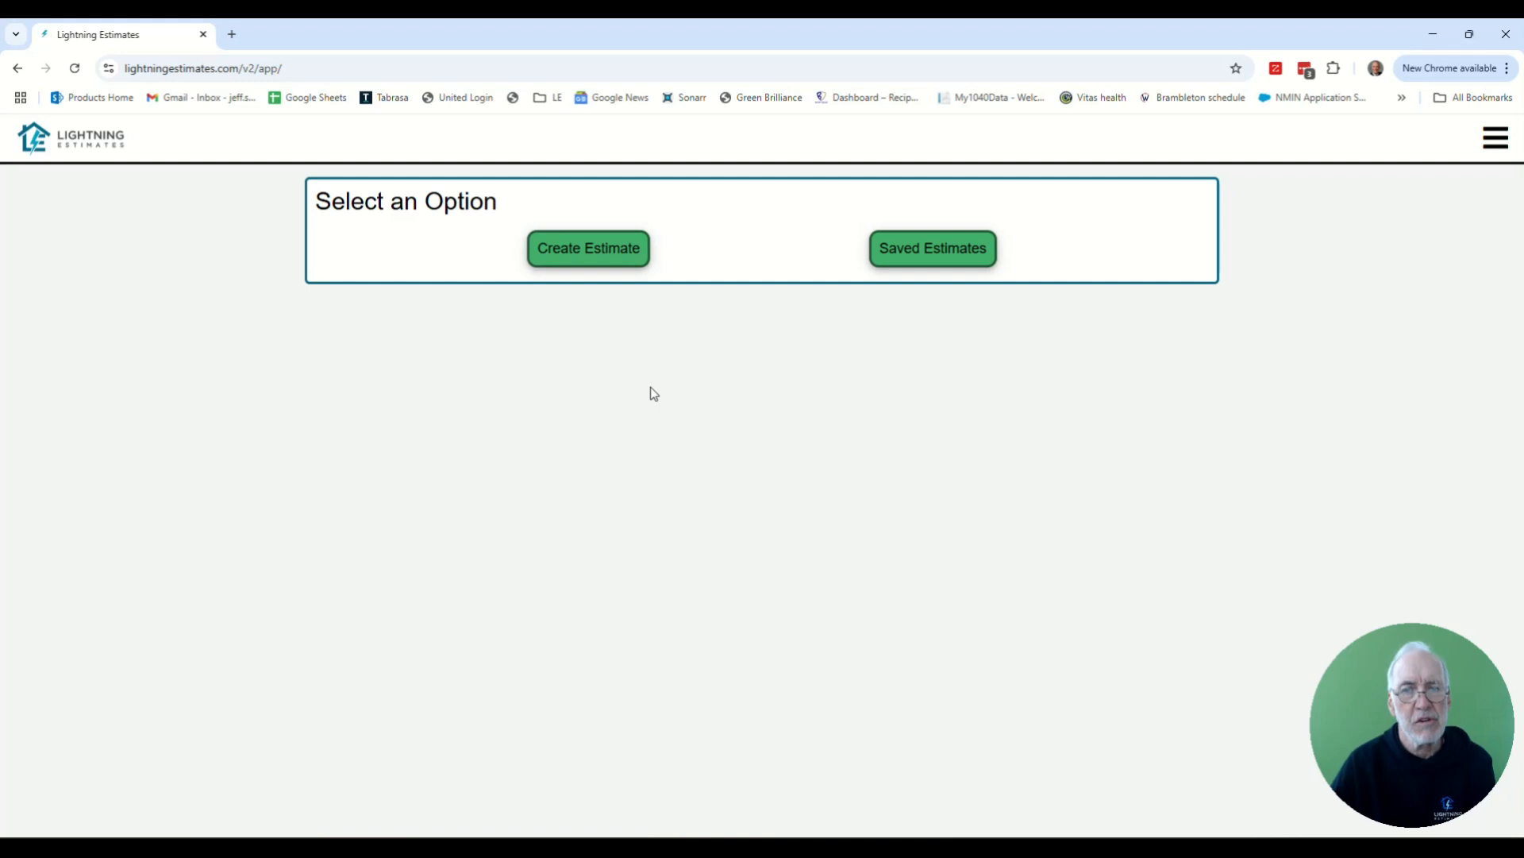
# Create an estimate for a Single Family Detached property with an estimated value of $500,000 and zip code 20175
pyautogui.click(603, 259)
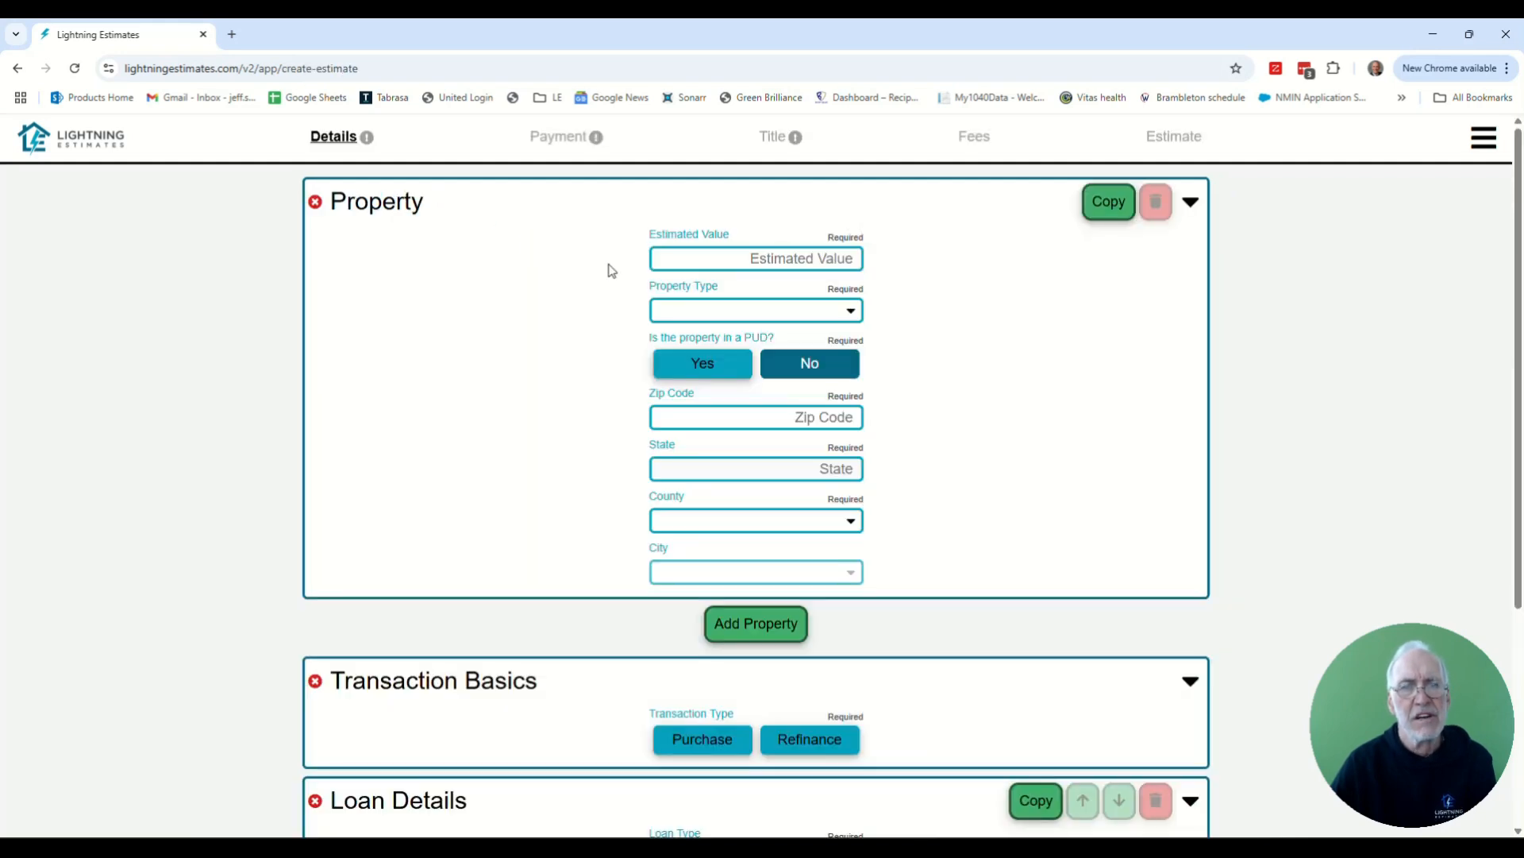
pyautogui.click(767, 261)
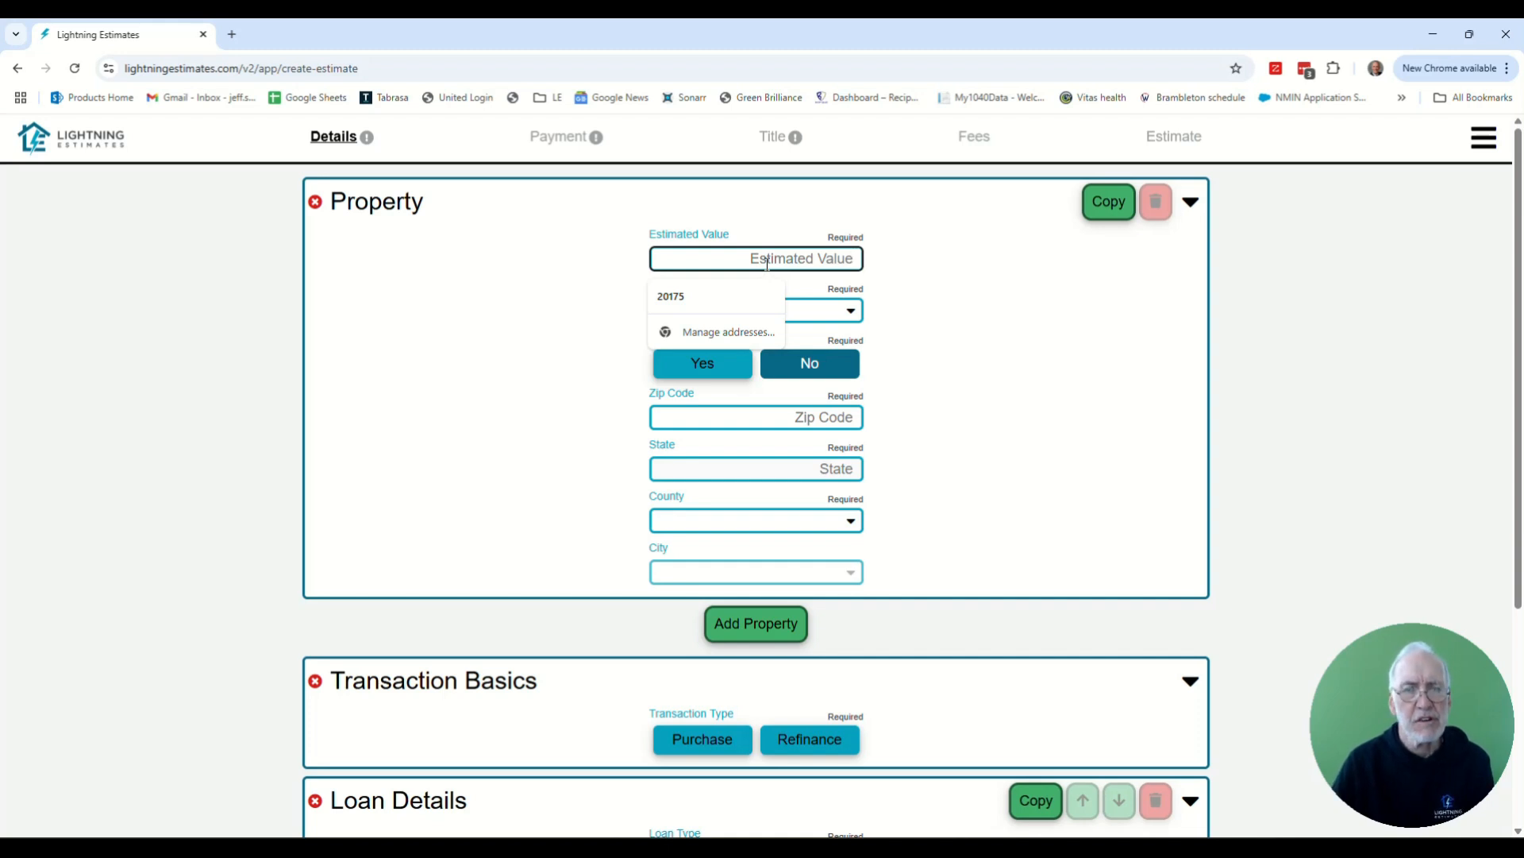
pyautogui.write('500000')
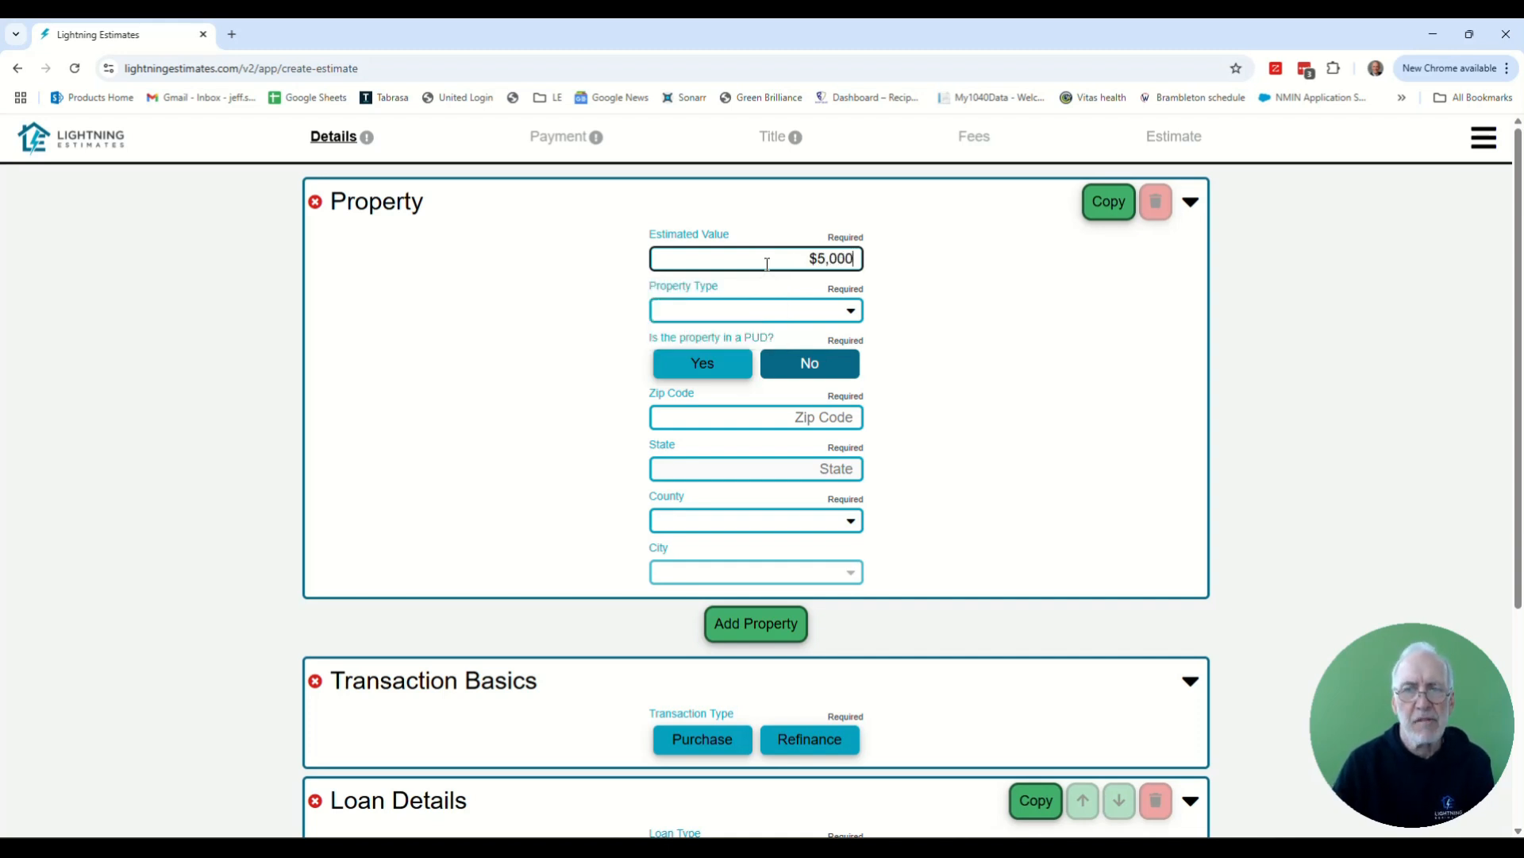
pyautogui.click(810, 313)
pyautogui.click(835, 339)
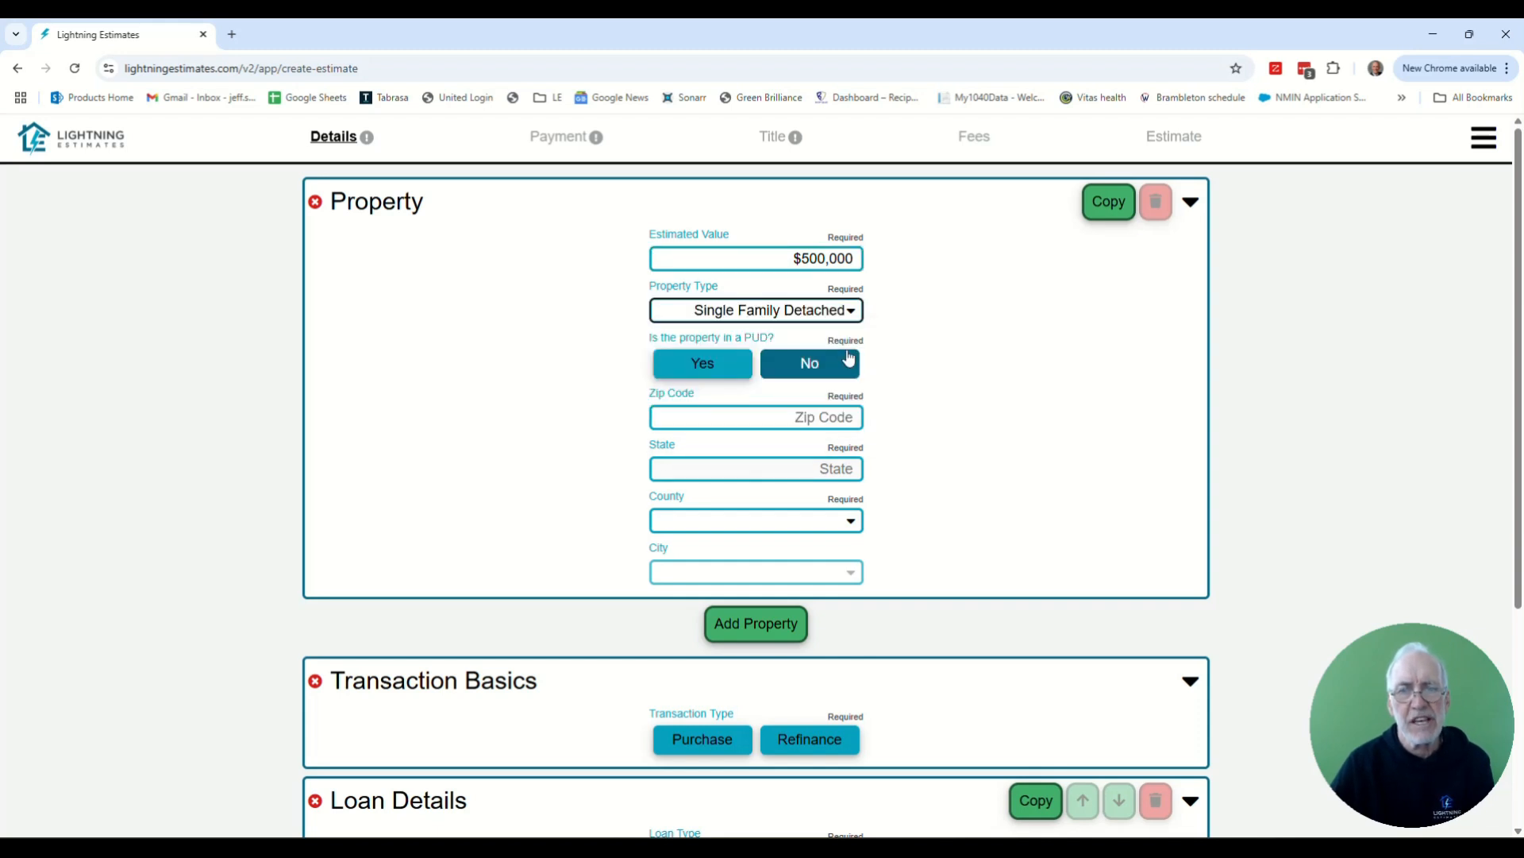
pyautogui.click(836, 414)
pyautogui.write('20175')
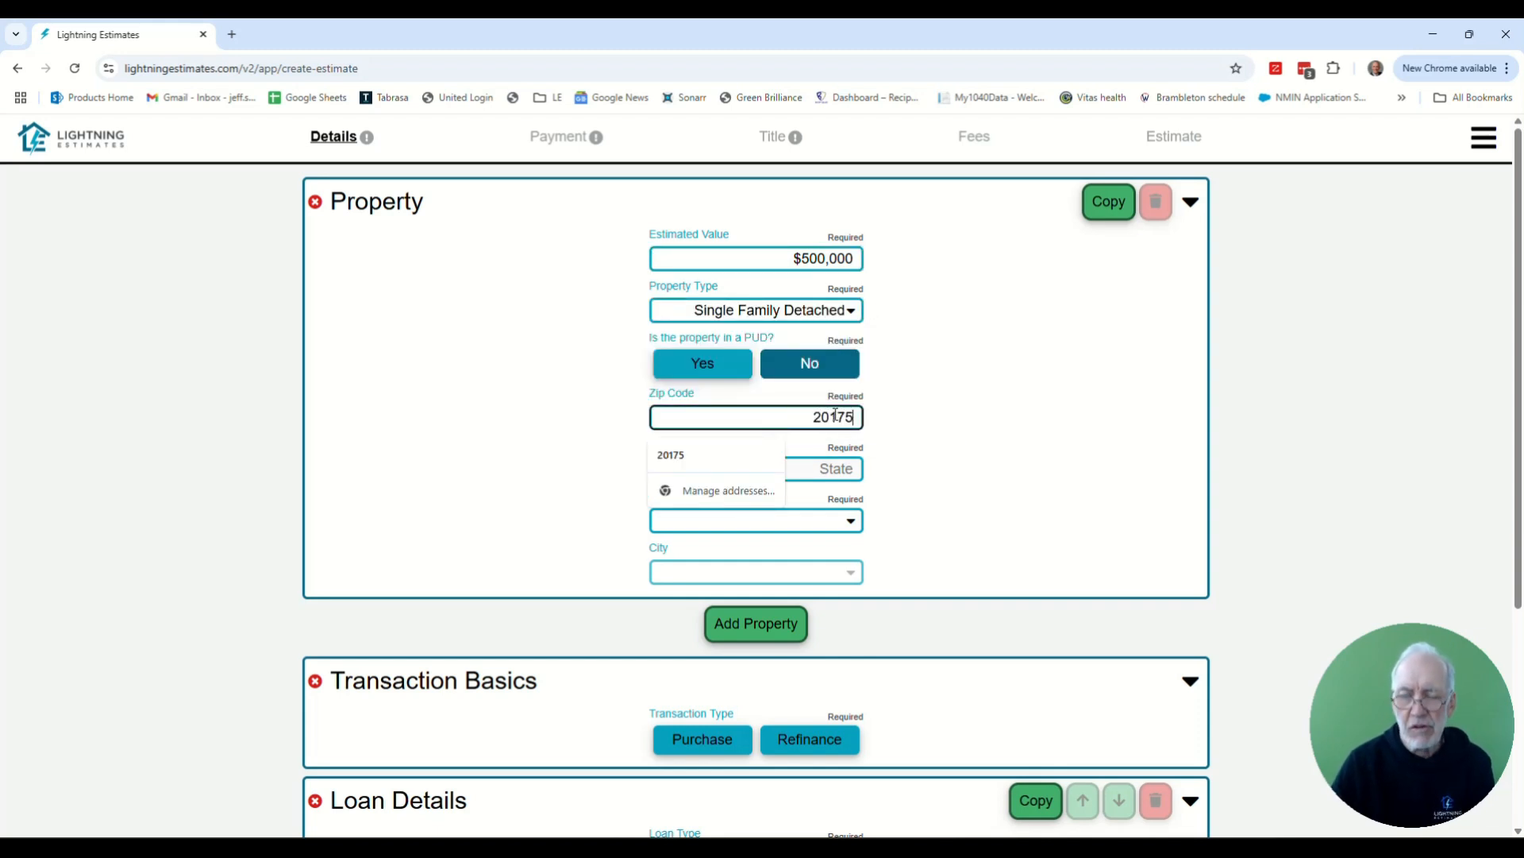
pyautogui.click(953, 408)
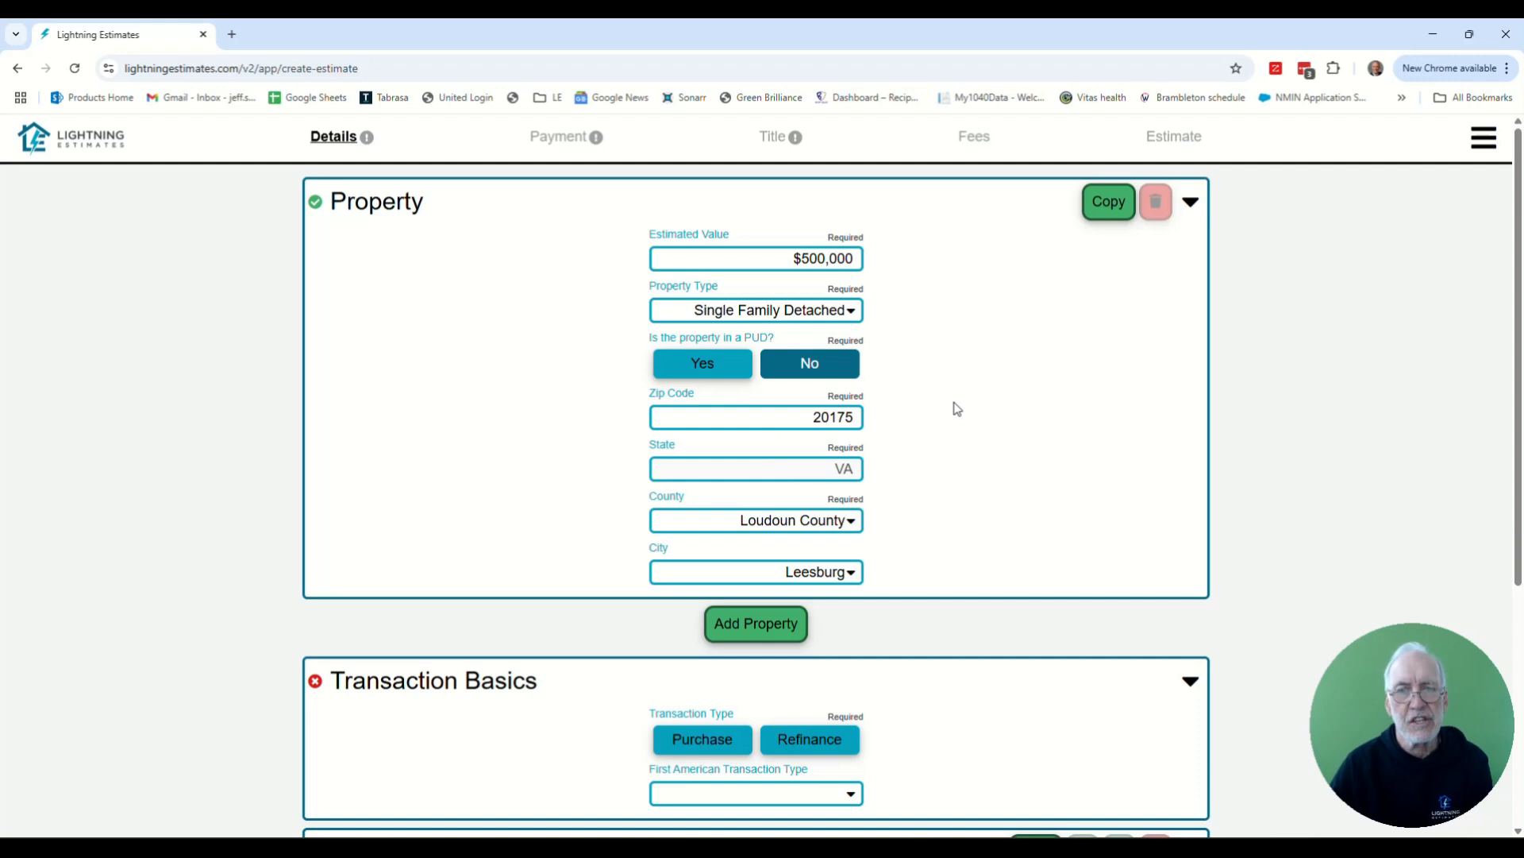
# Set the transaction type to Purchase and the First American transaction type to Sale w/ Mortgage
pyautogui.scroll(-3, 957, 417)
pyautogui.scroll(2, 957, 414)
pyautogui.scroll(-4, 963, 421)
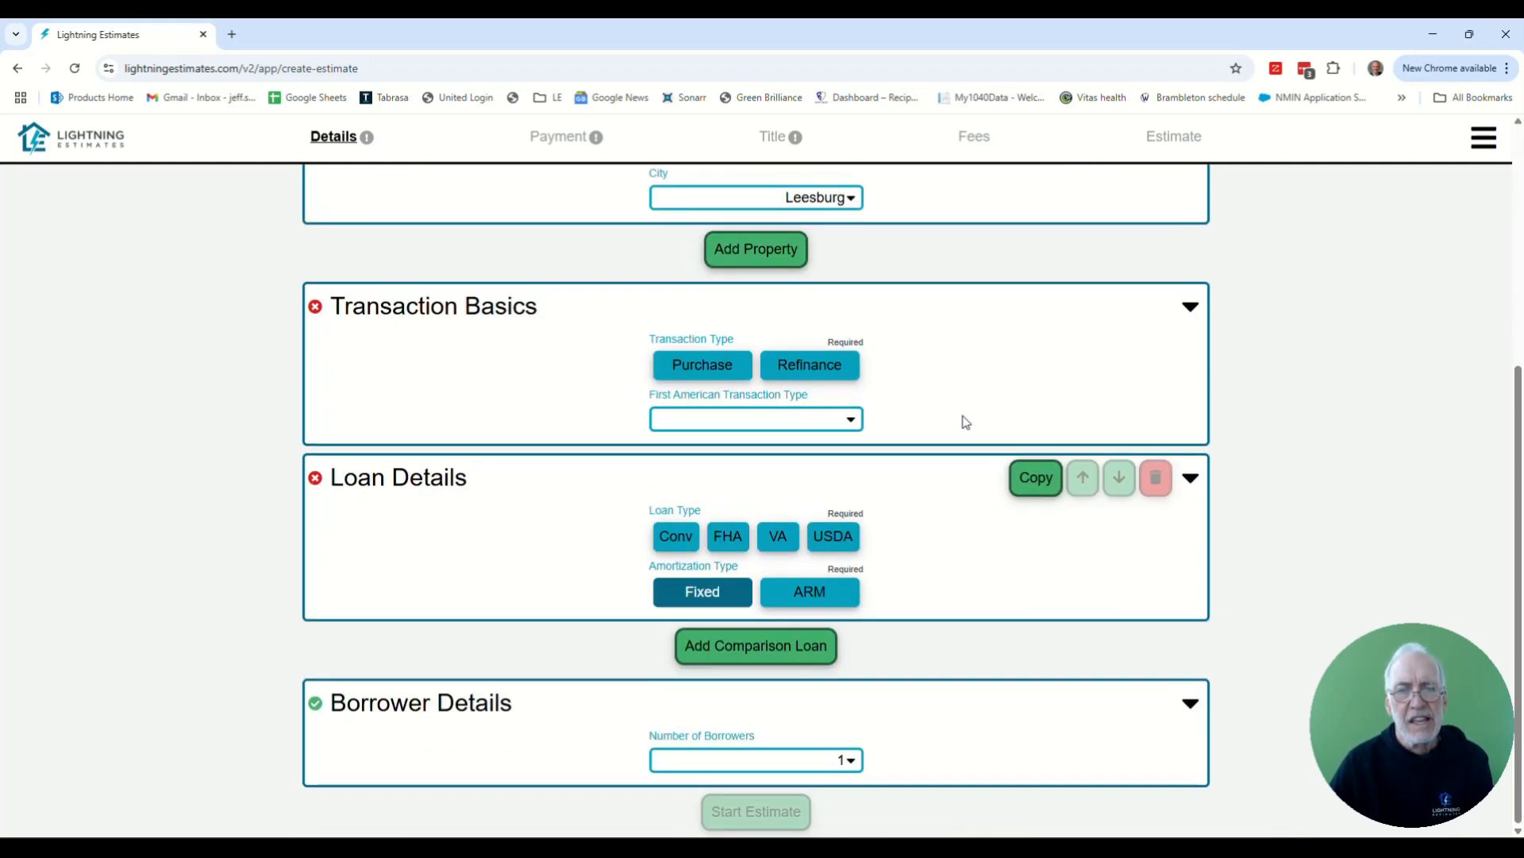
pyautogui.click(703, 372)
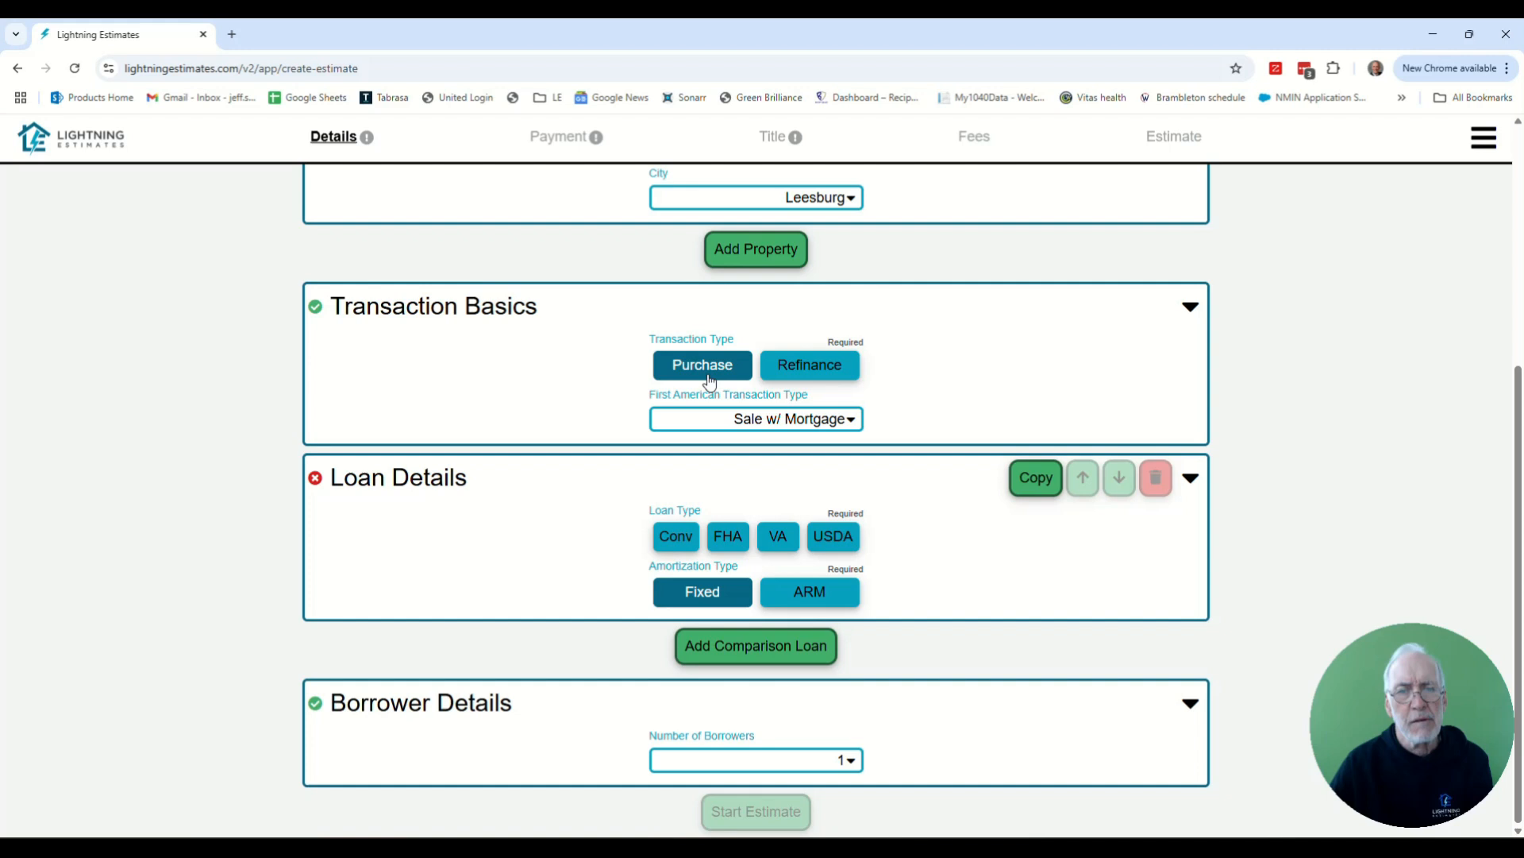
pyautogui.click(801, 431)
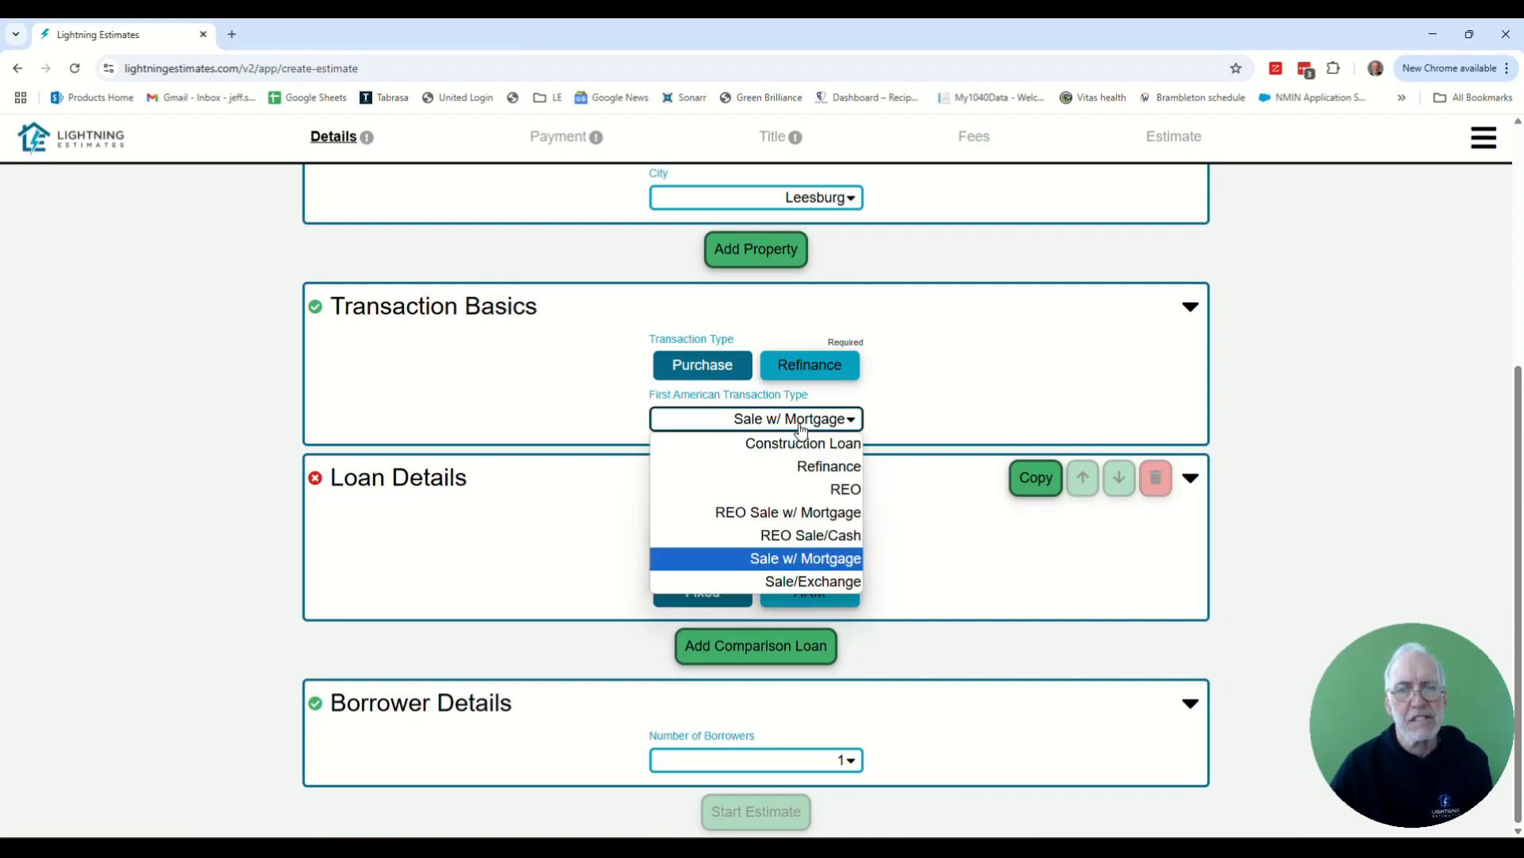
pyautogui.click(851, 560)
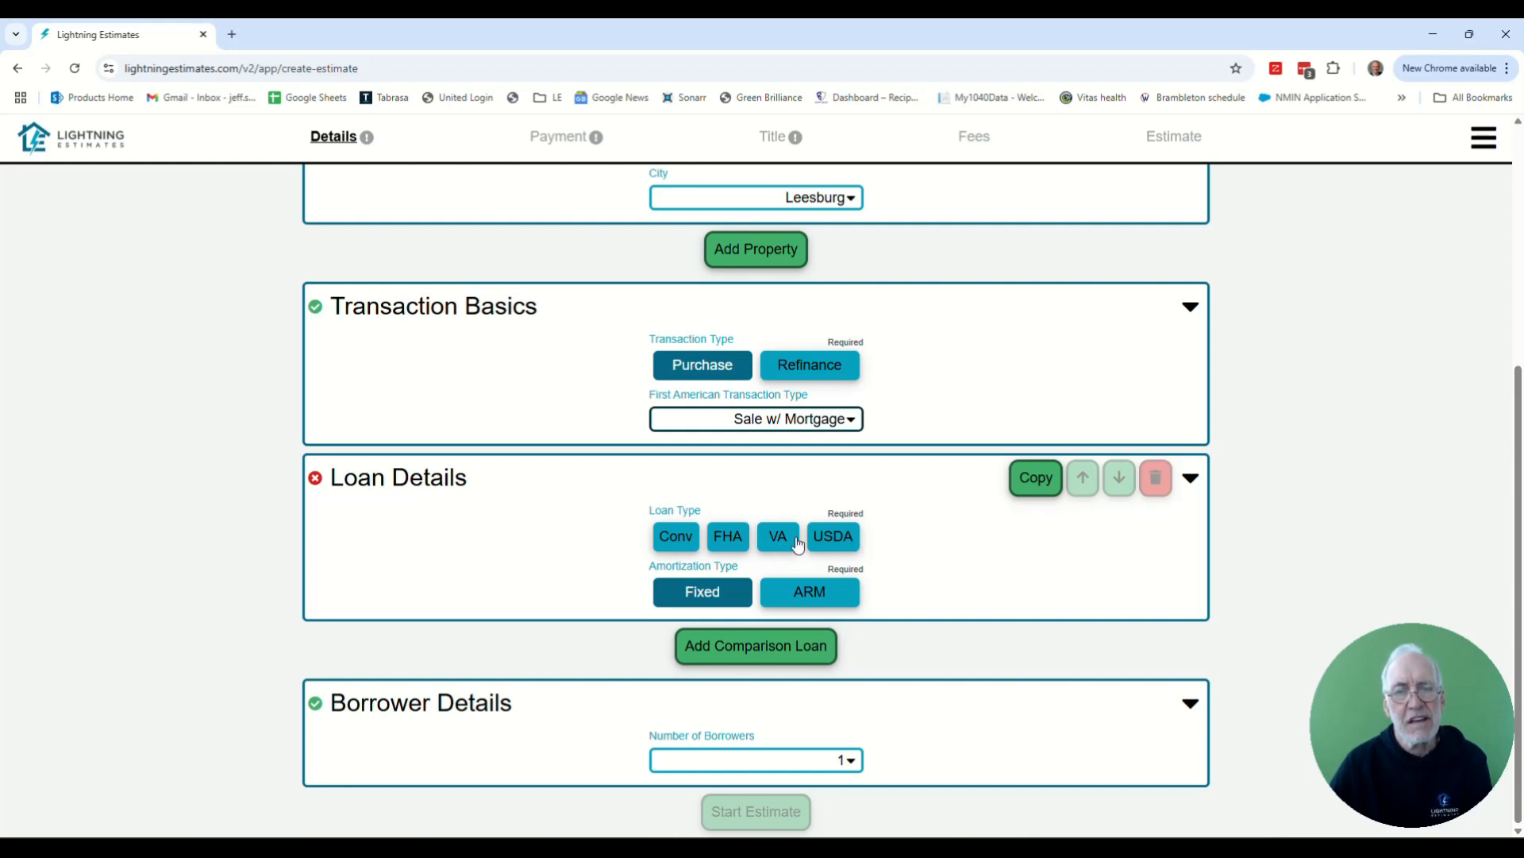
# Set up a conventional loan with a 30 Year term, loan program None and an LTV of 85%
pyautogui.click(692, 546)
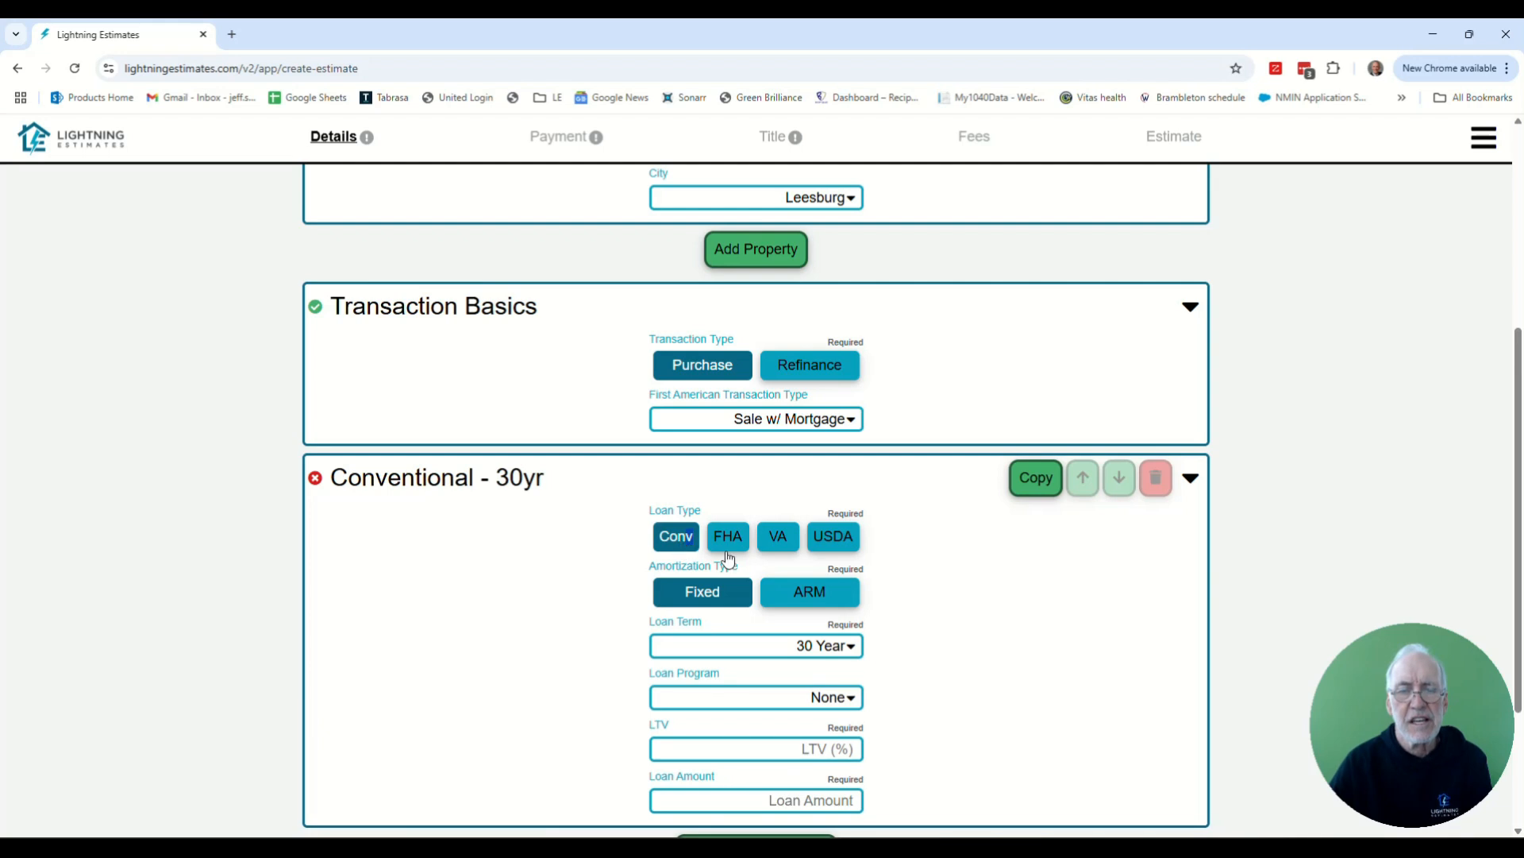
pyautogui.scroll(-3, 955, 559)
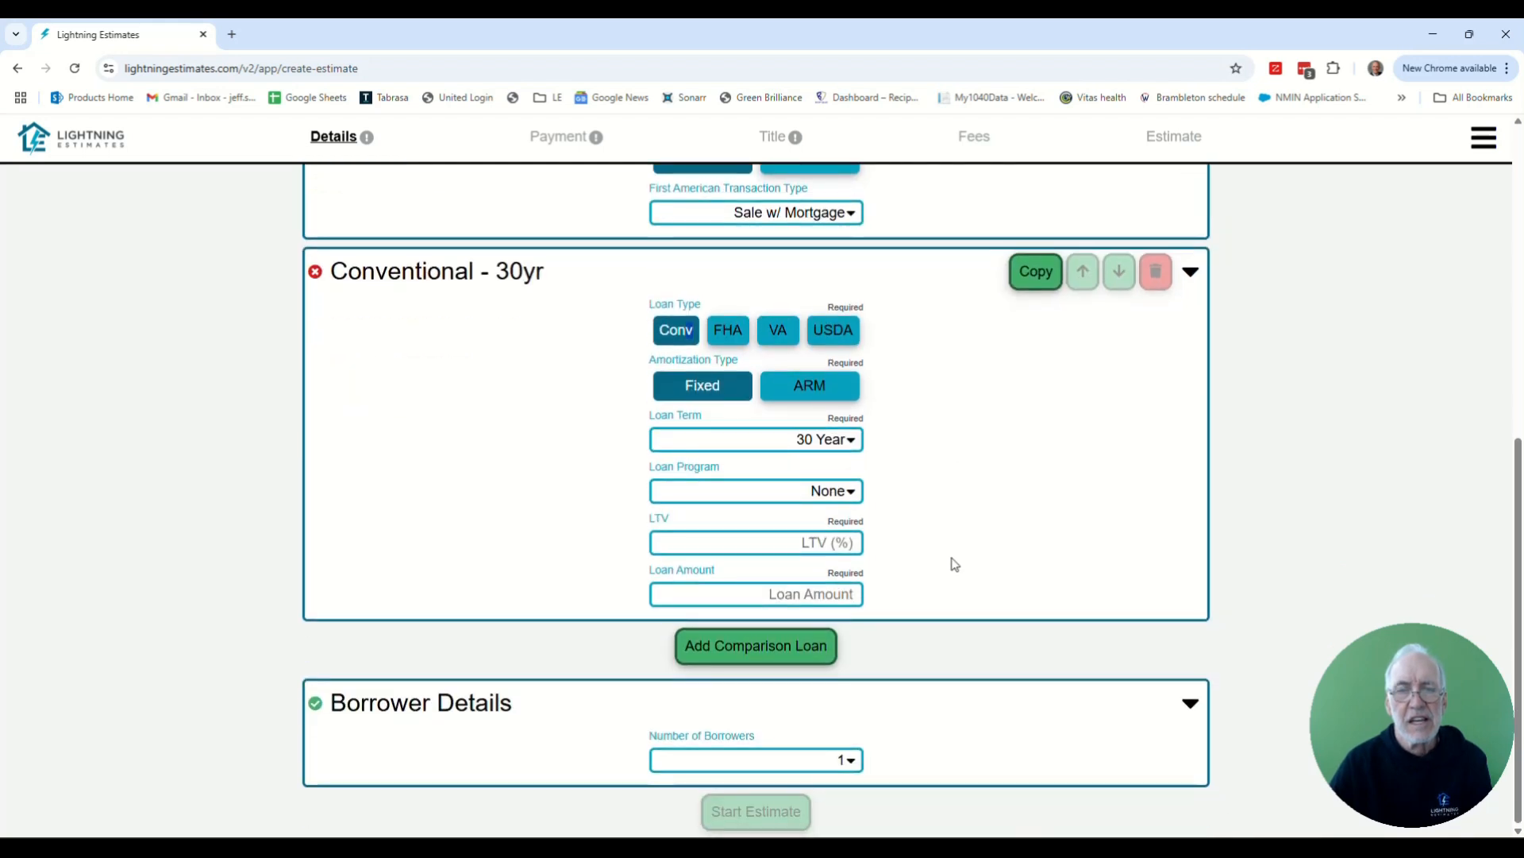
pyautogui.click(853, 448)
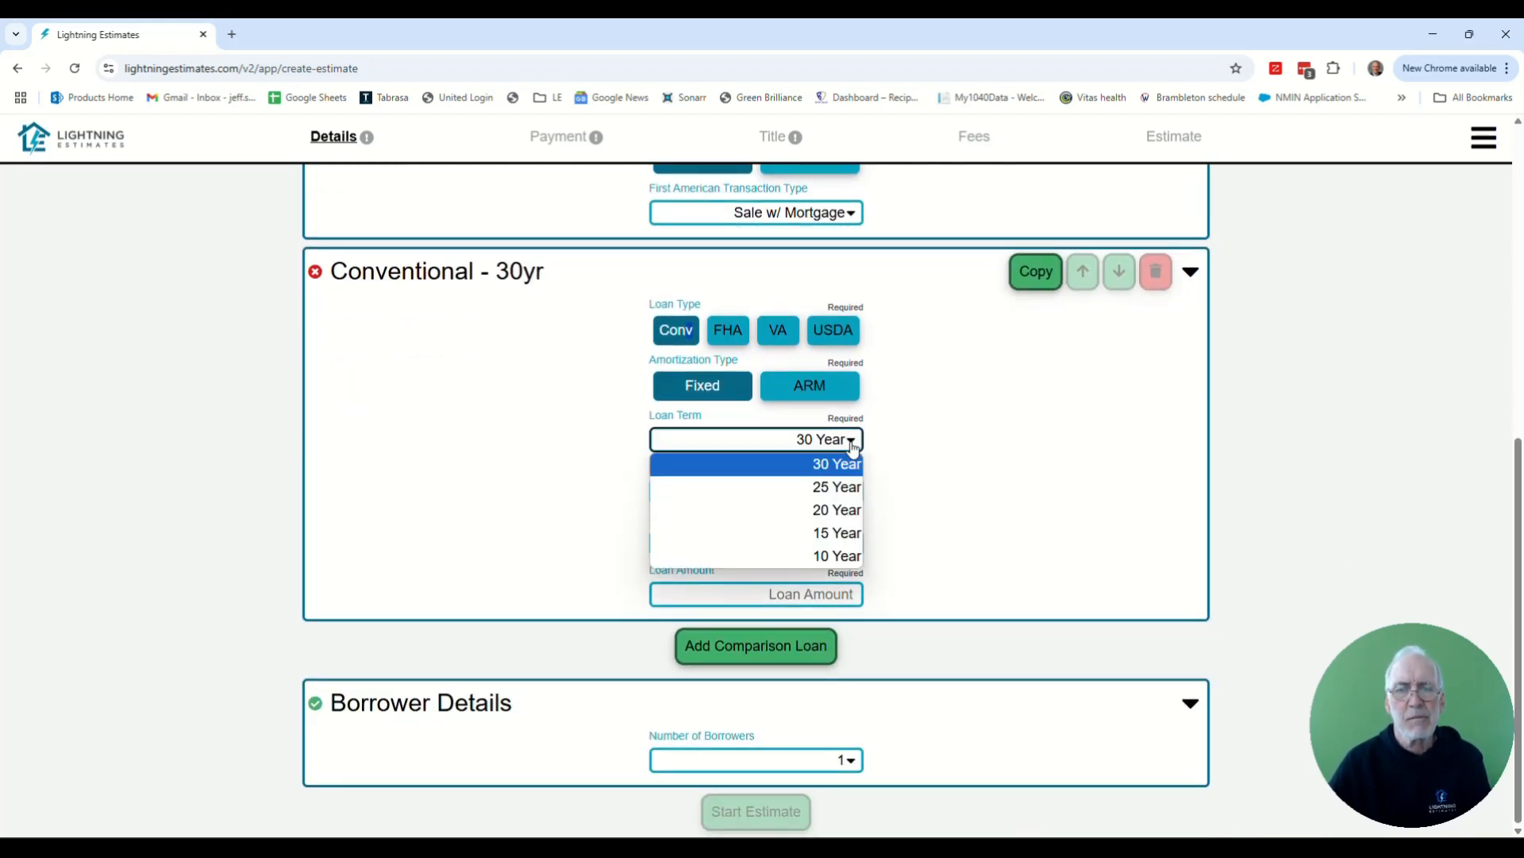
pyautogui.click(852, 447)
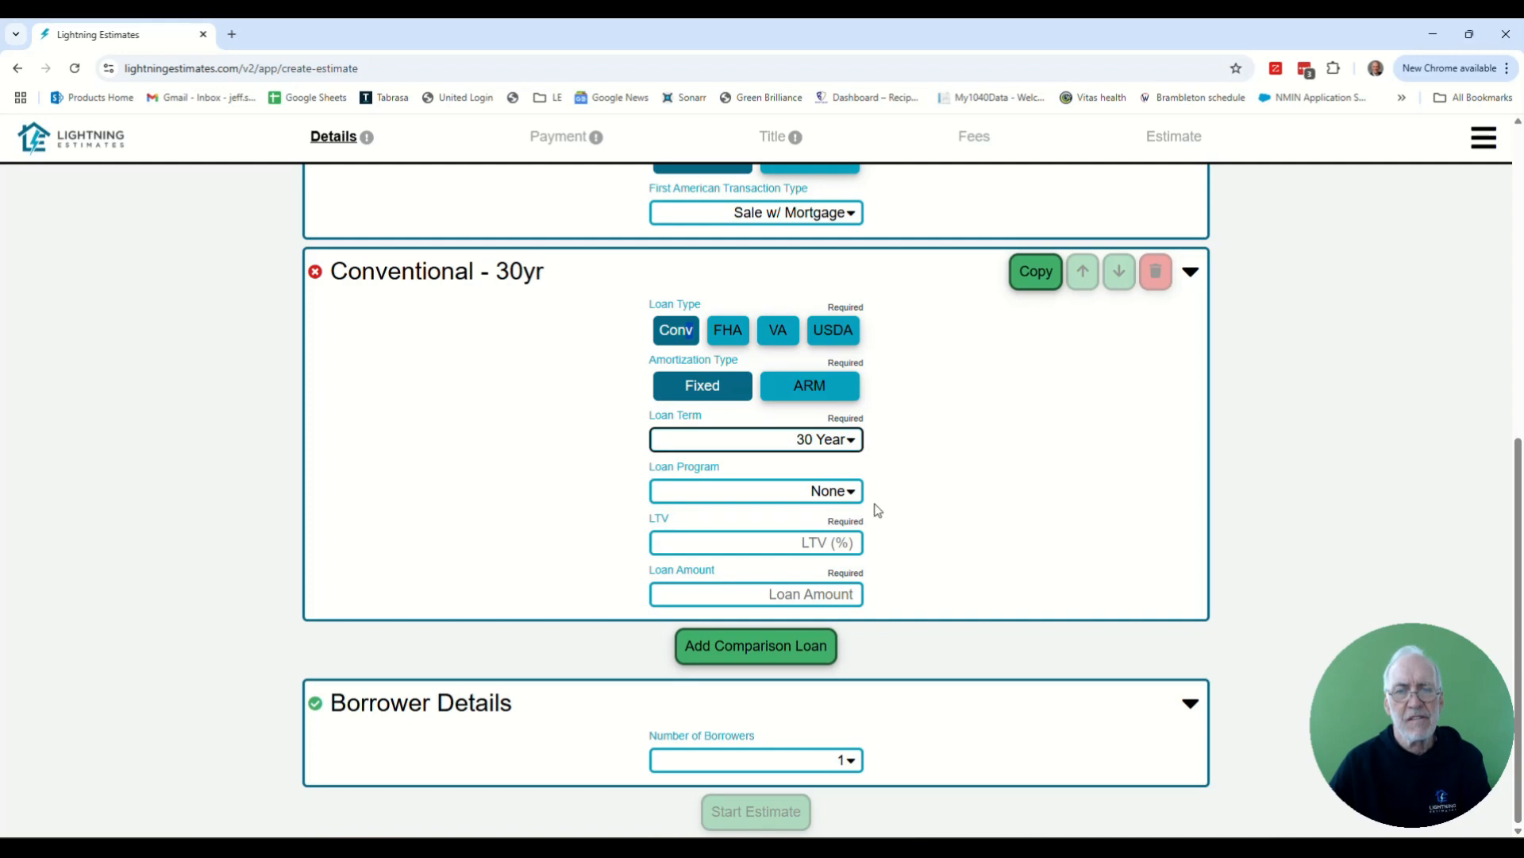
pyautogui.click(852, 494)
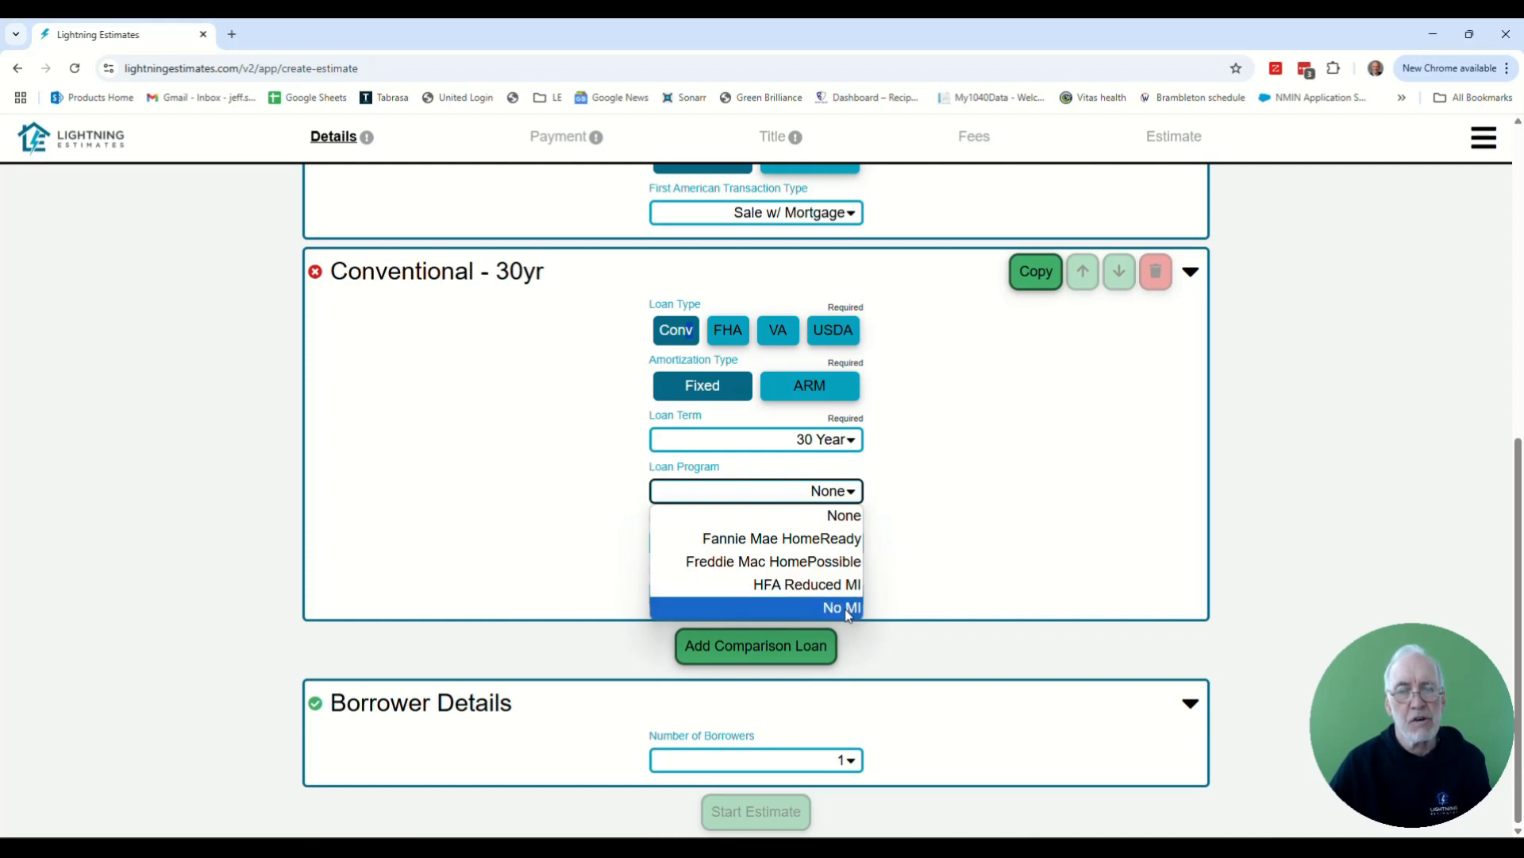
pyautogui.click(860, 516)
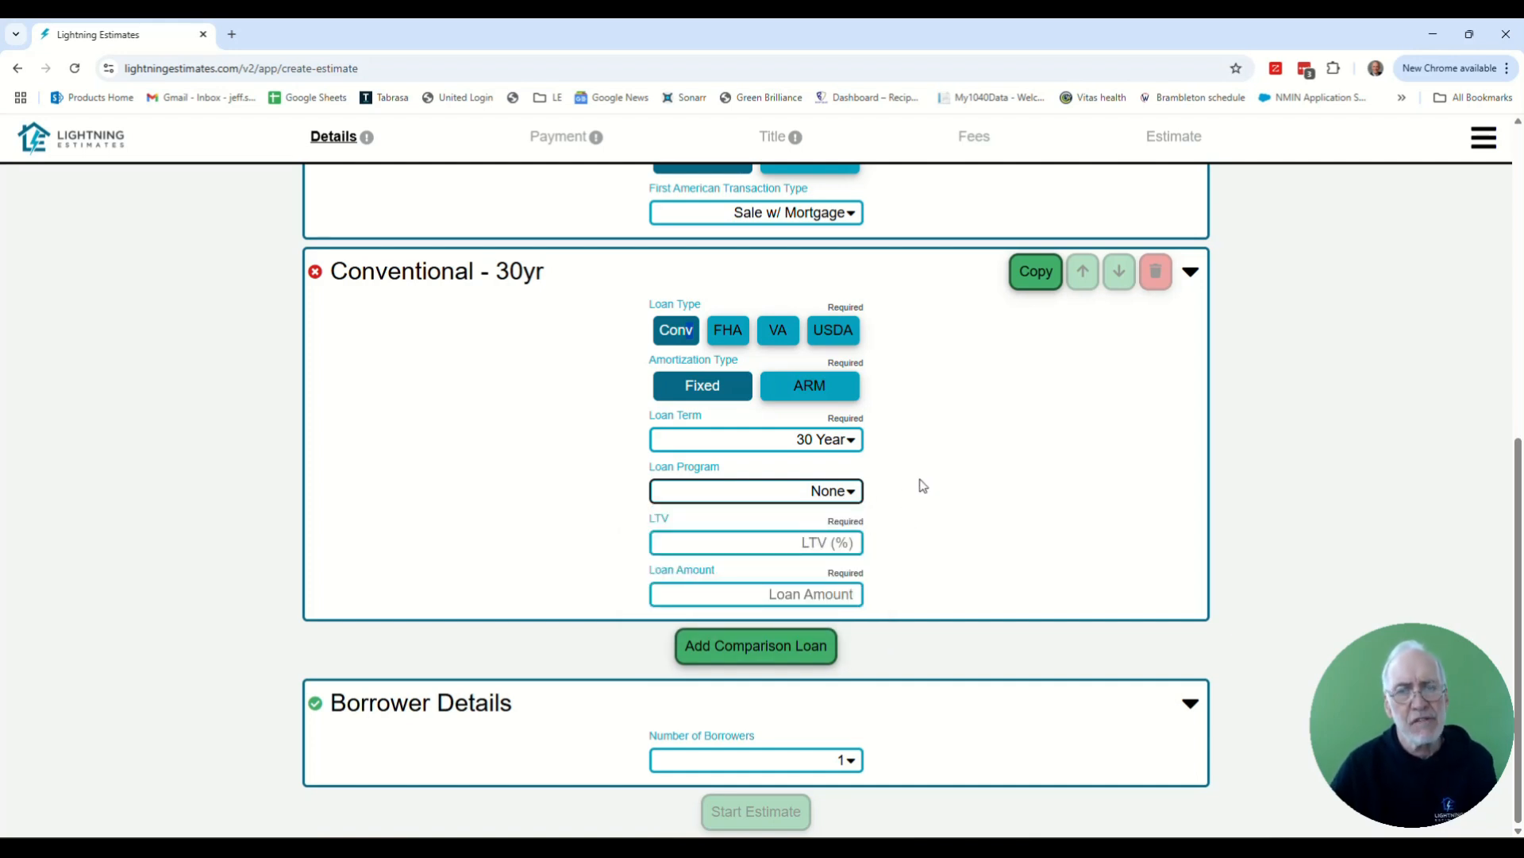
pyautogui.click(837, 544)
pyautogui.write('8')
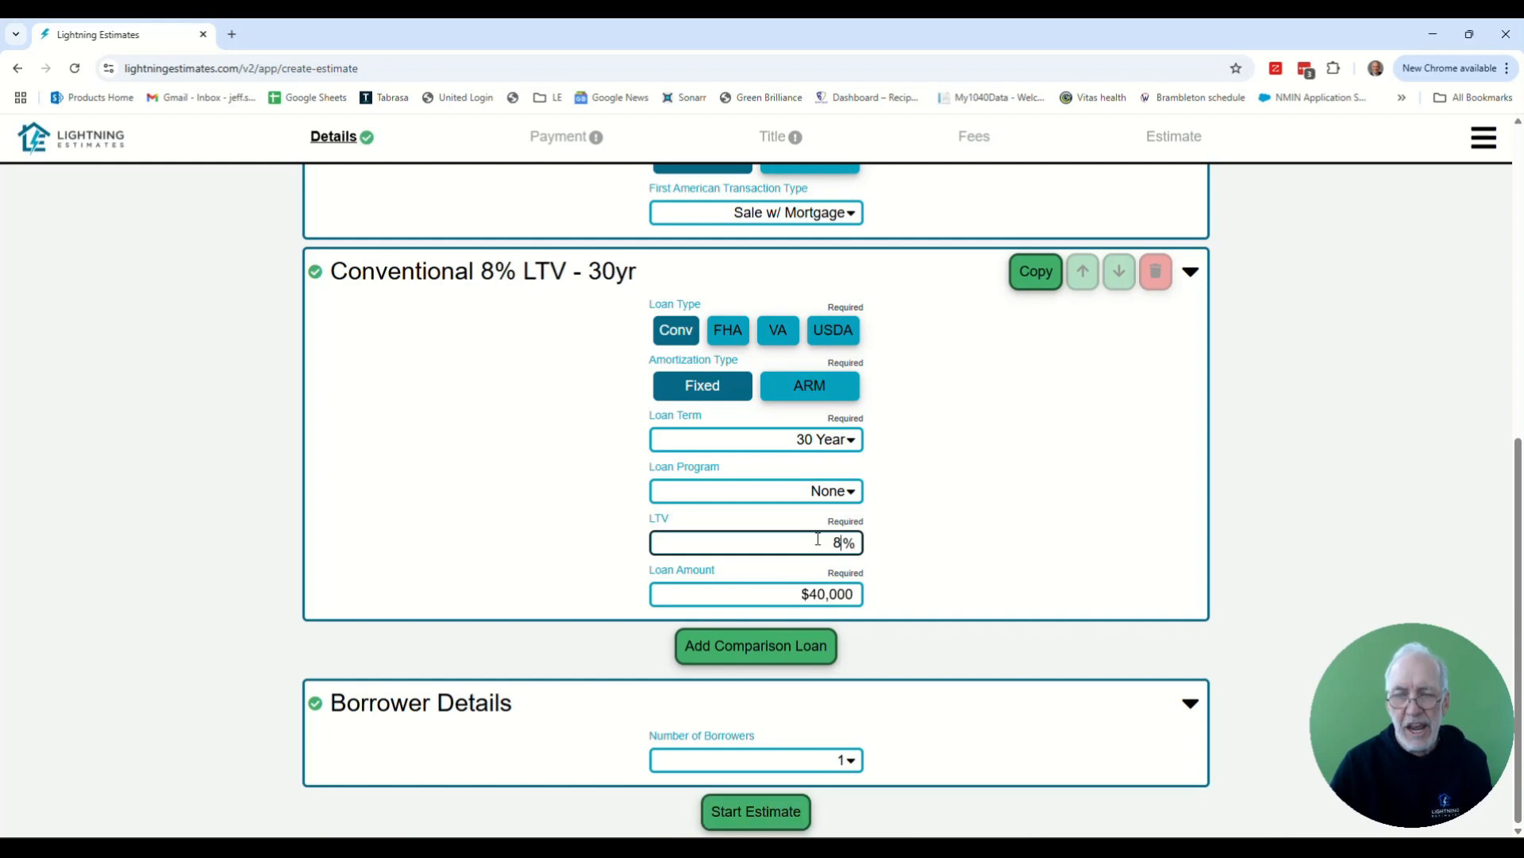
pyautogui.write('5')
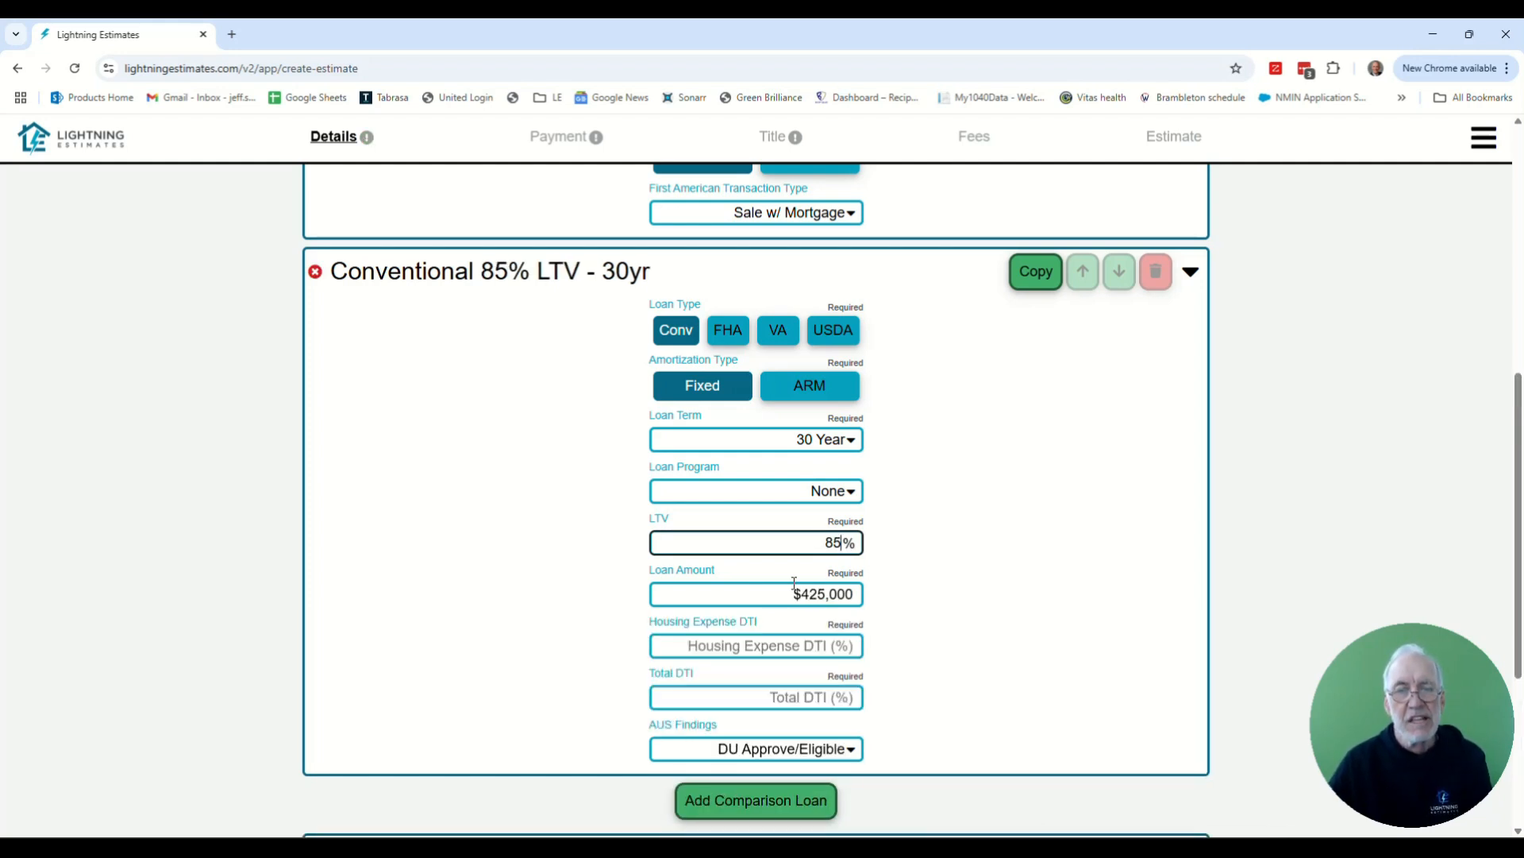
# Set the loan's housing expense DTI to 25%, total DTI to 35% and AUS findings to DU Approve/Eligible
pyautogui.scroll(-2, 912, 592)
pyautogui.click(818, 485)
pyautogui.write('25')
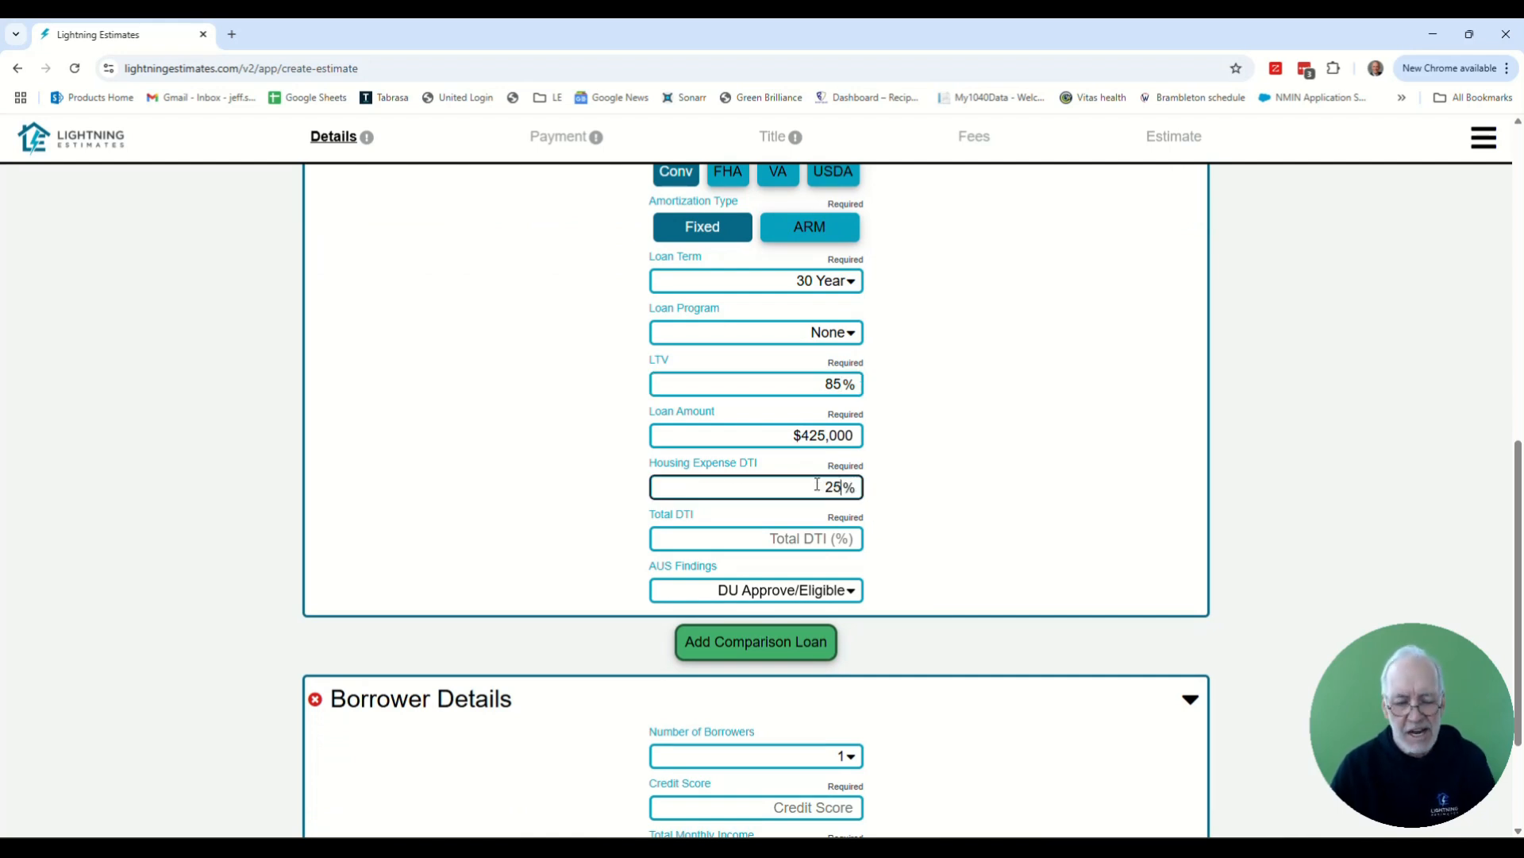
pyautogui.press('Tab')
pyautogui.write('35')
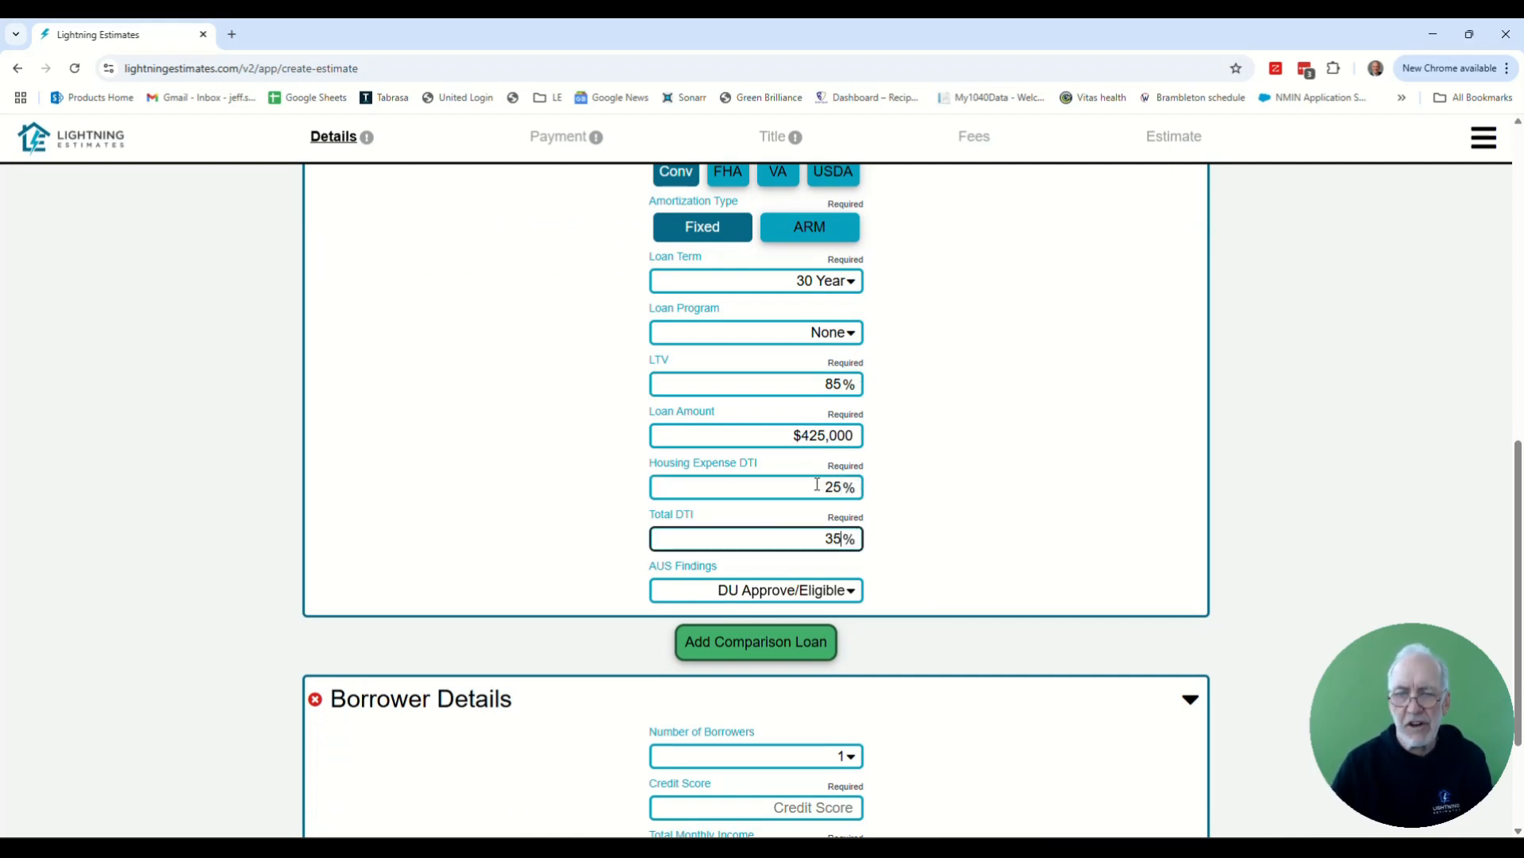
pyautogui.click(792, 597)
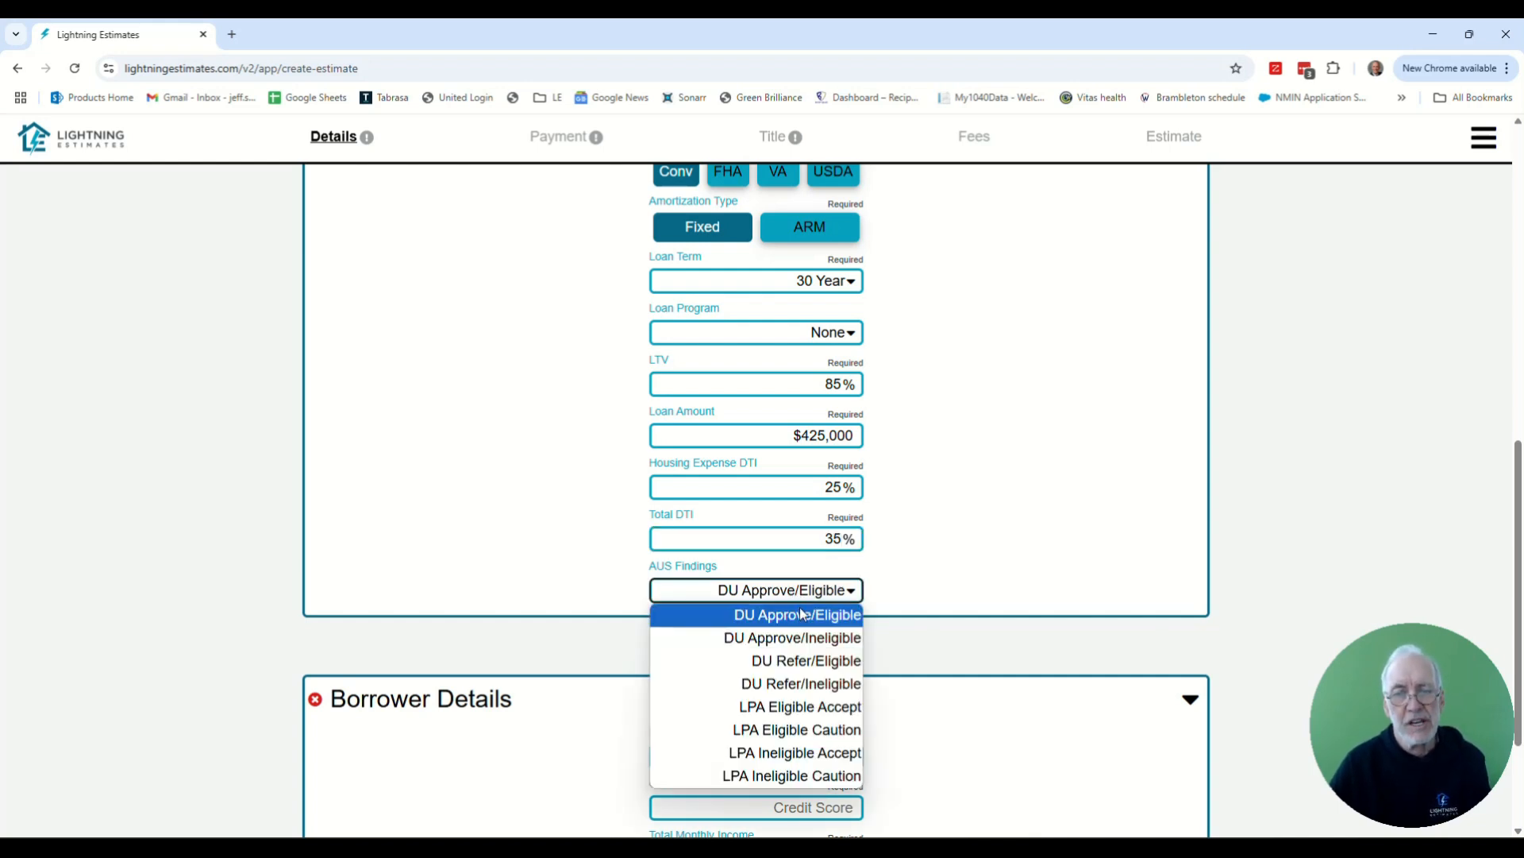
pyautogui.click(800, 613)
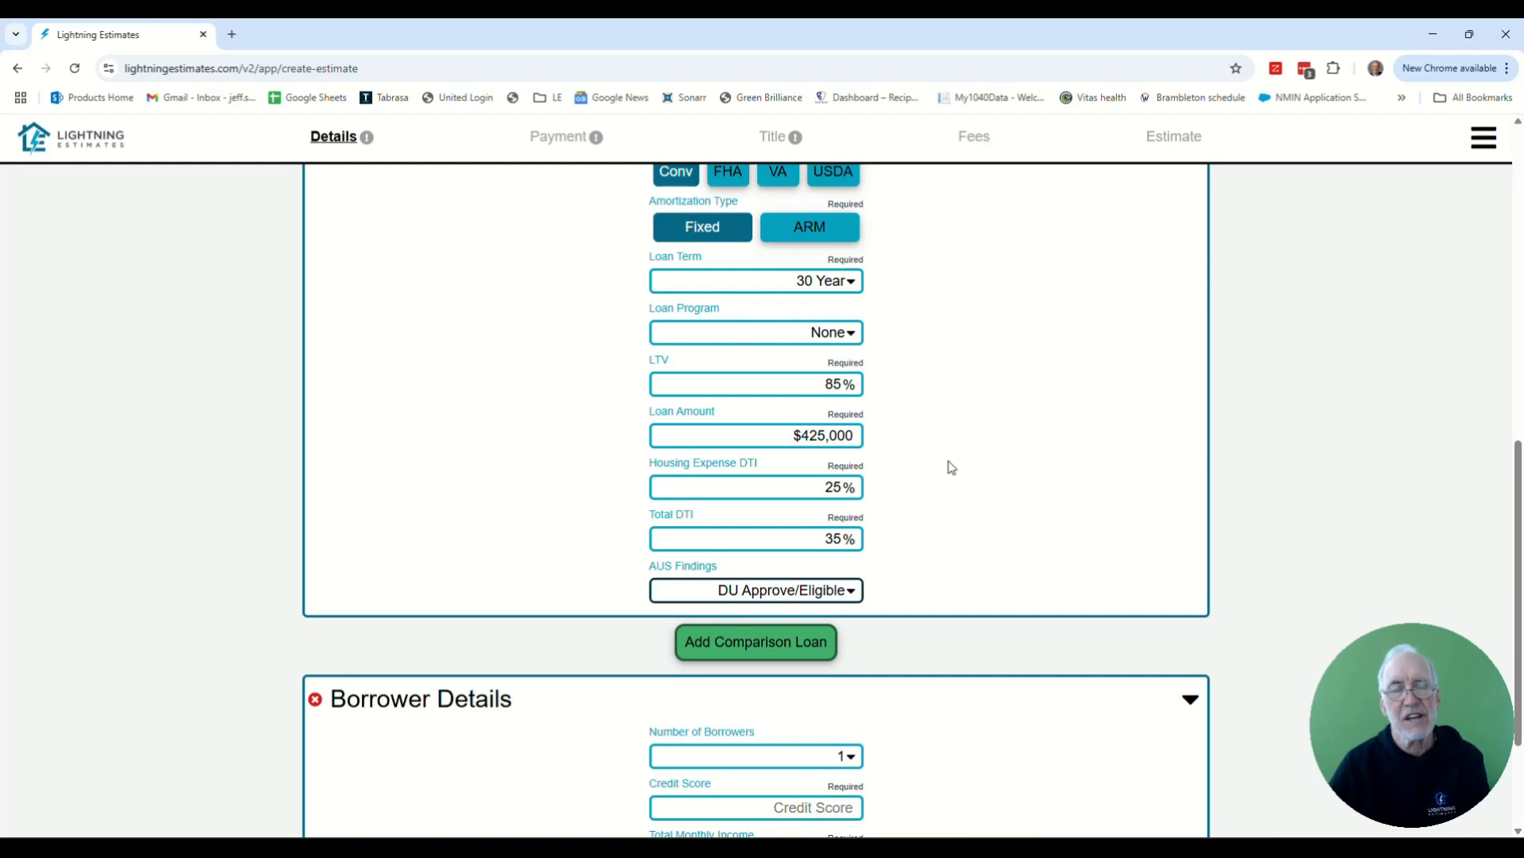
# Enter a credit score of 750 and a total monthly income of $10,000 in the borrower details
pyautogui.scroll(-2, 952, 467)
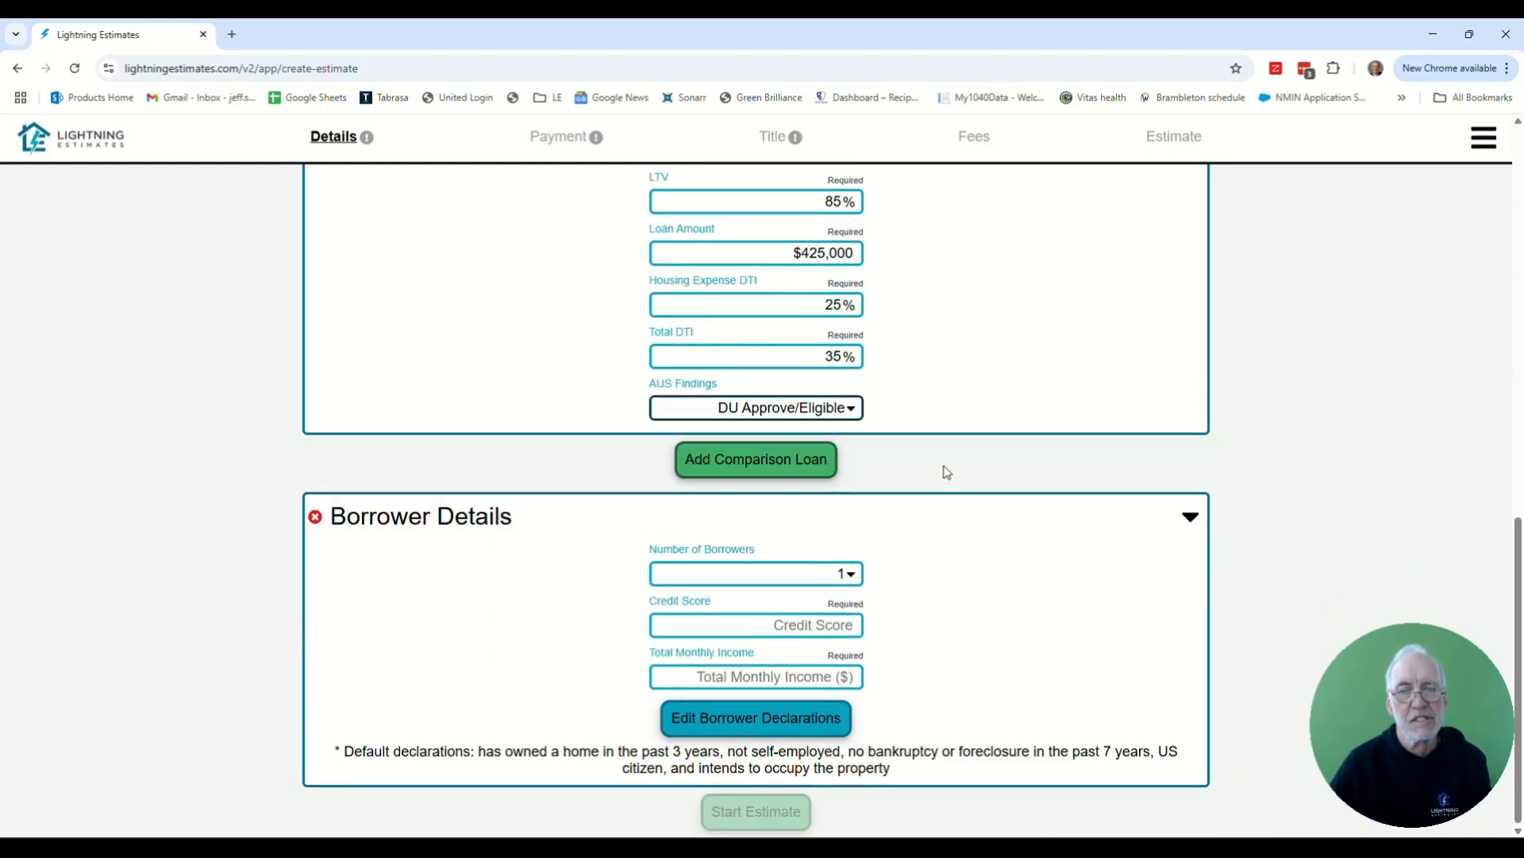
pyautogui.click(814, 620)
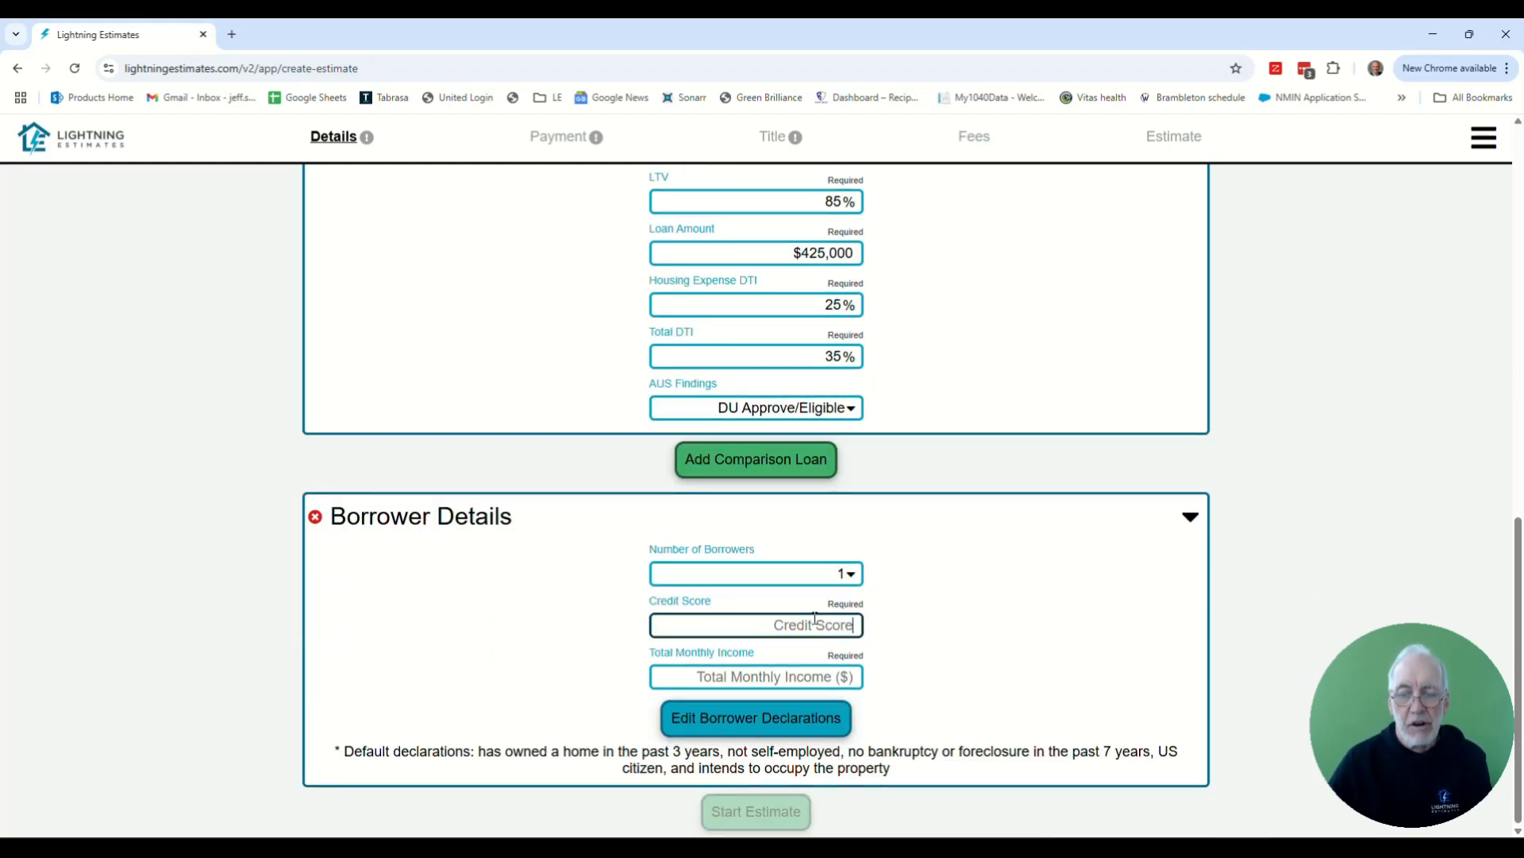
pyautogui.write('750')
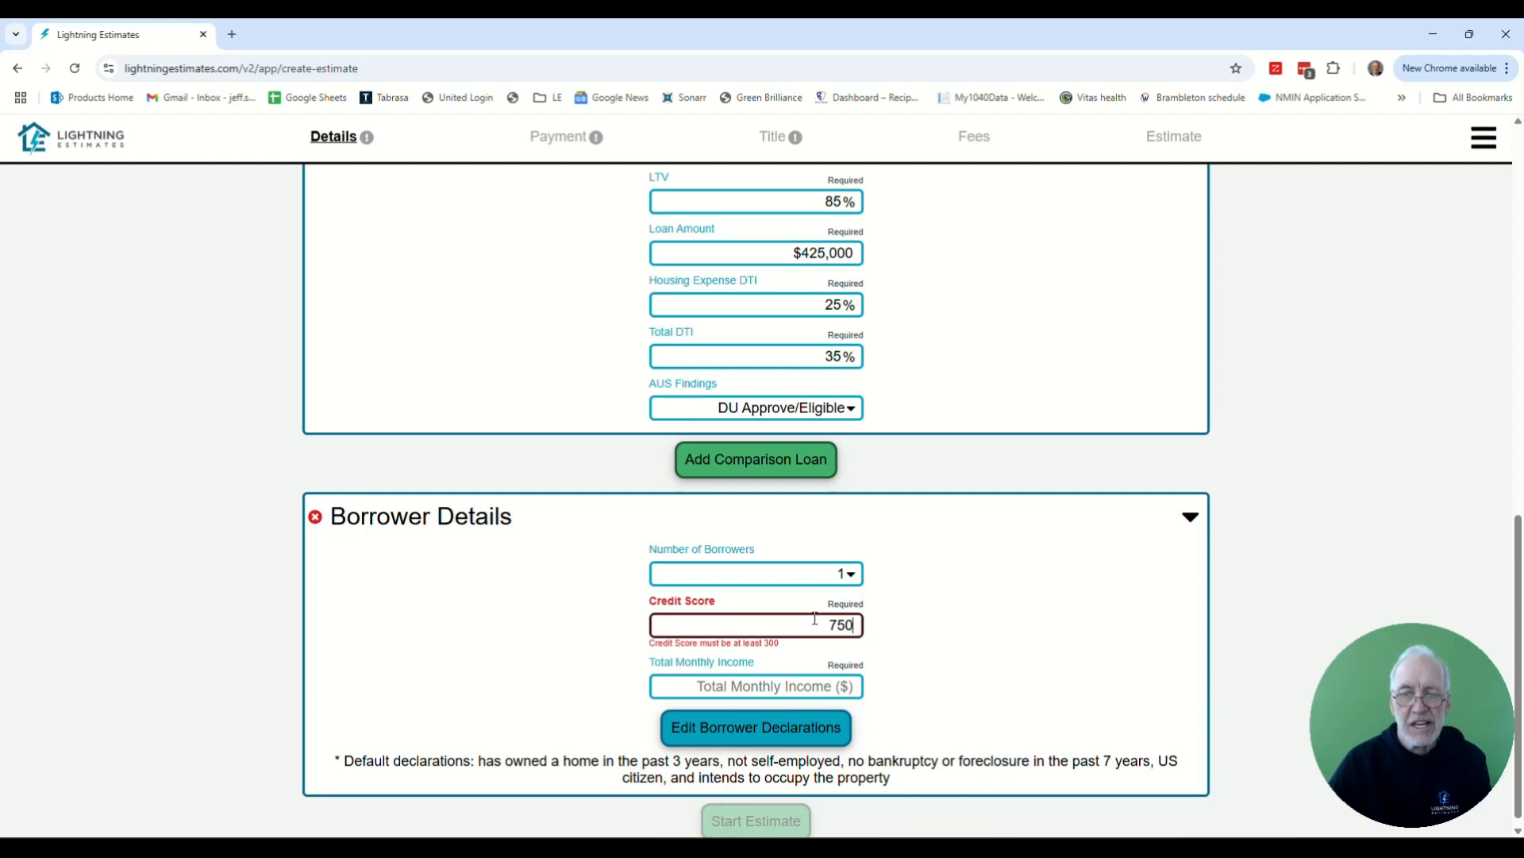
pyautogui.press('Tab')
pyautogui.write('10')
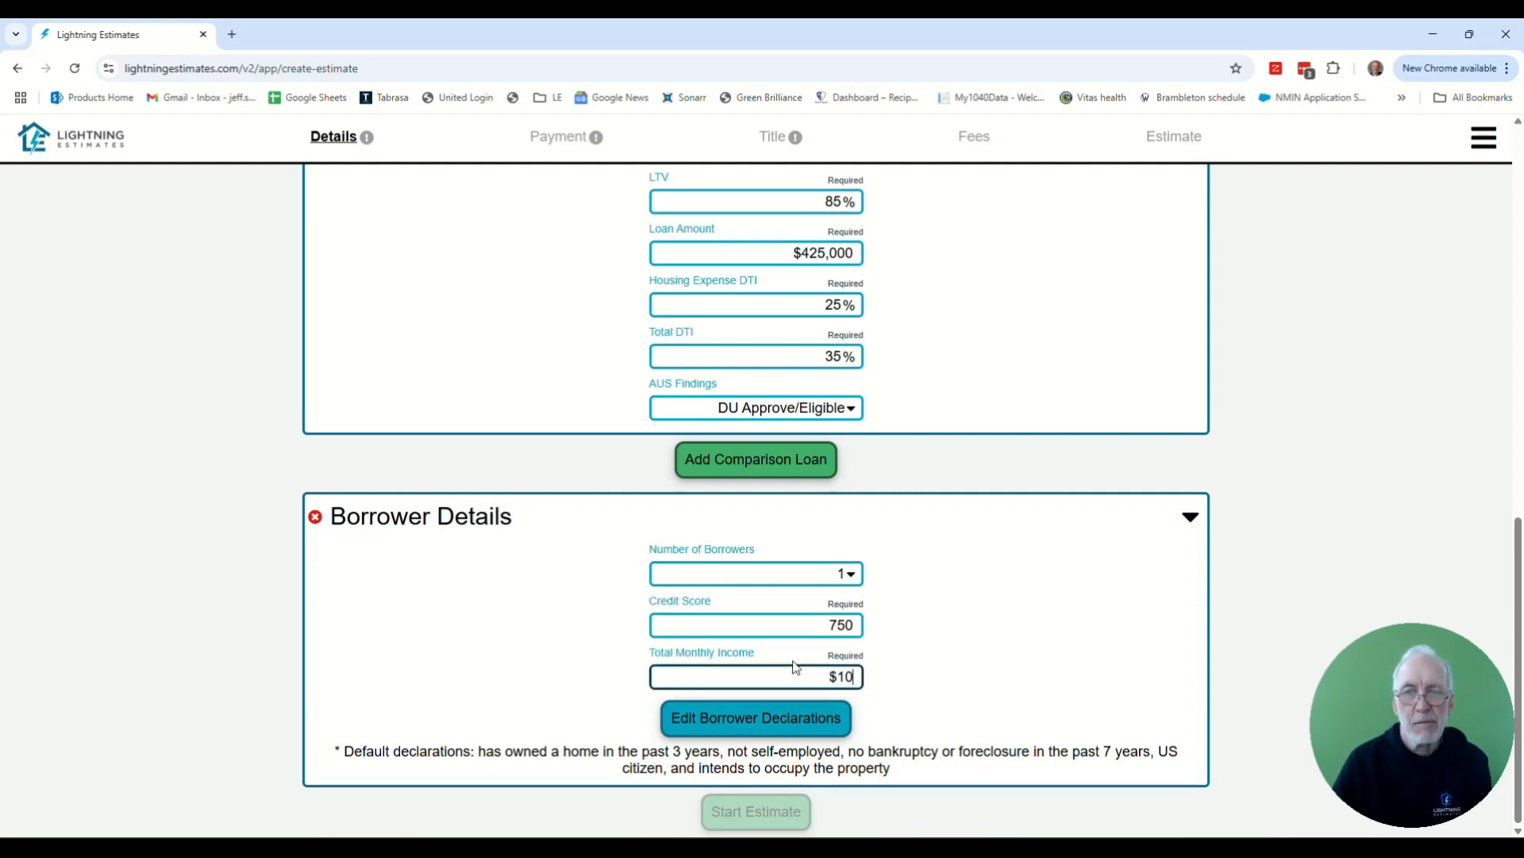
pyautogui.write(',000')
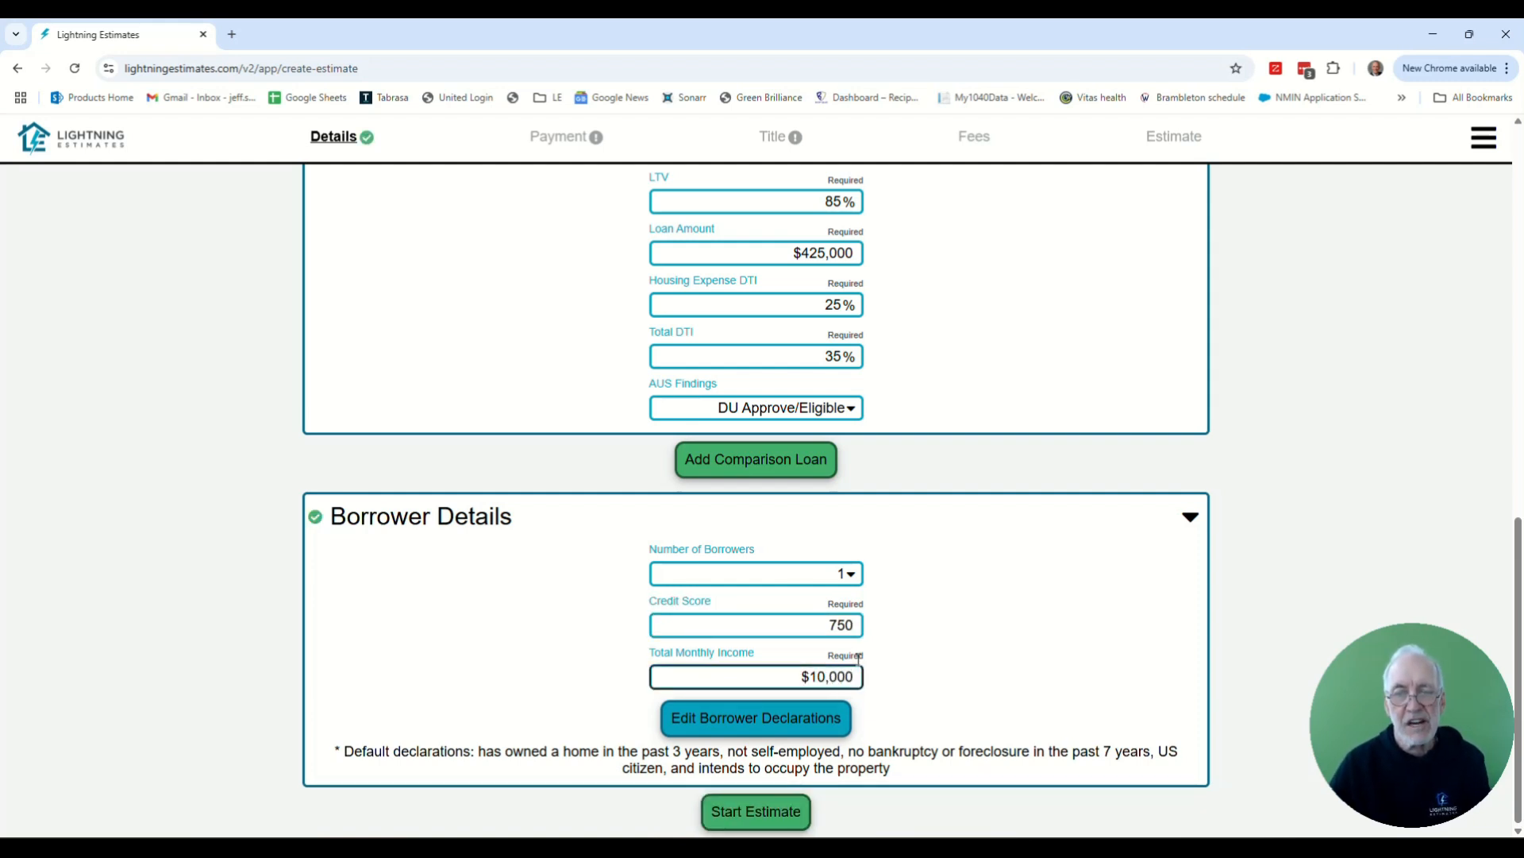
# Review the available choices for the number of borrowers and examine the borrower declarations
pyautogui.click(851, 573)
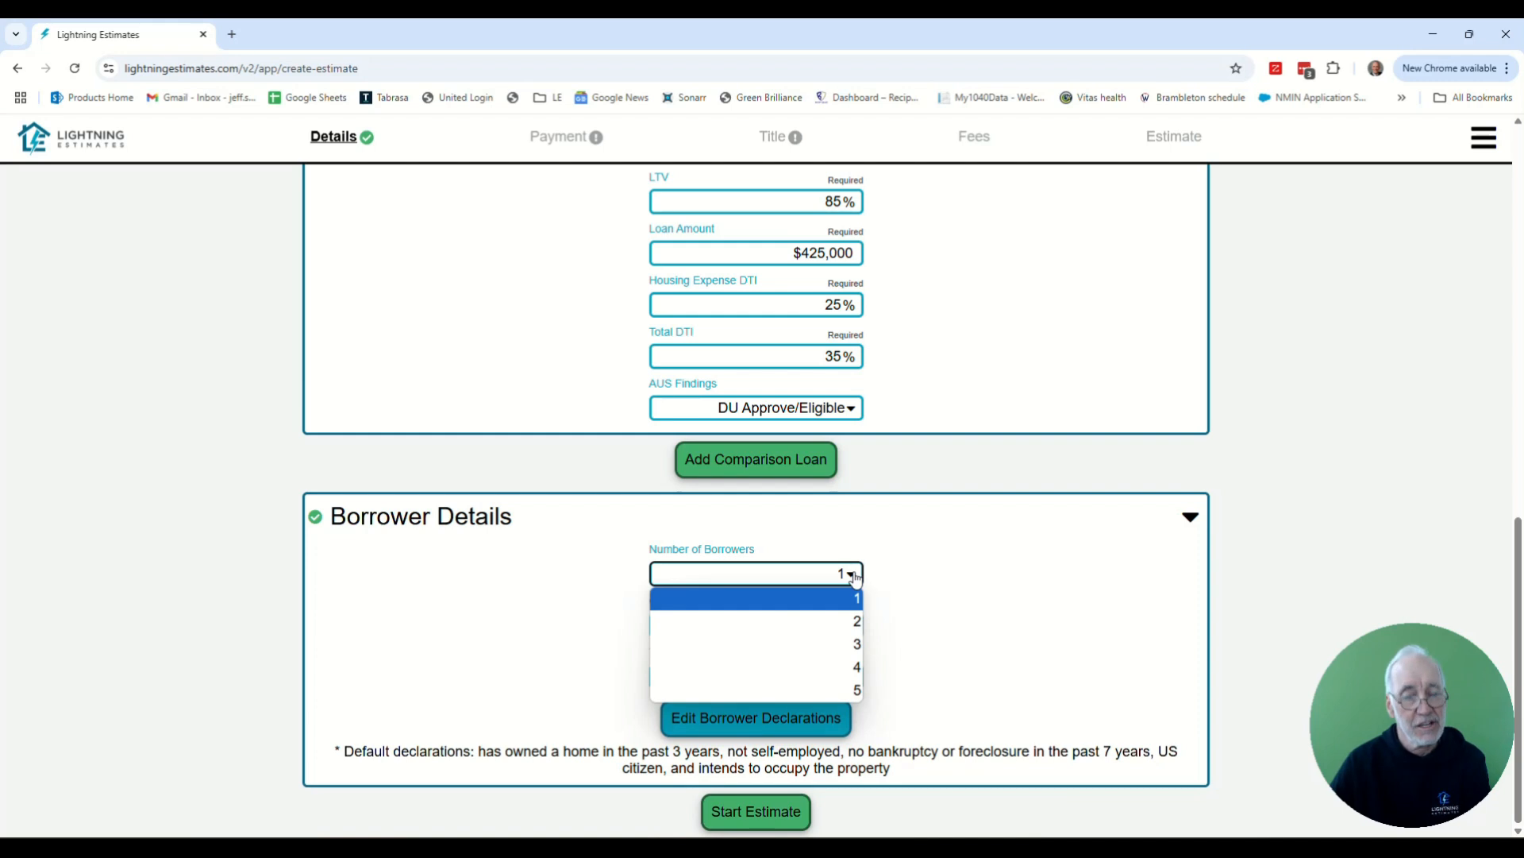
pyautogui.click(854, 575)
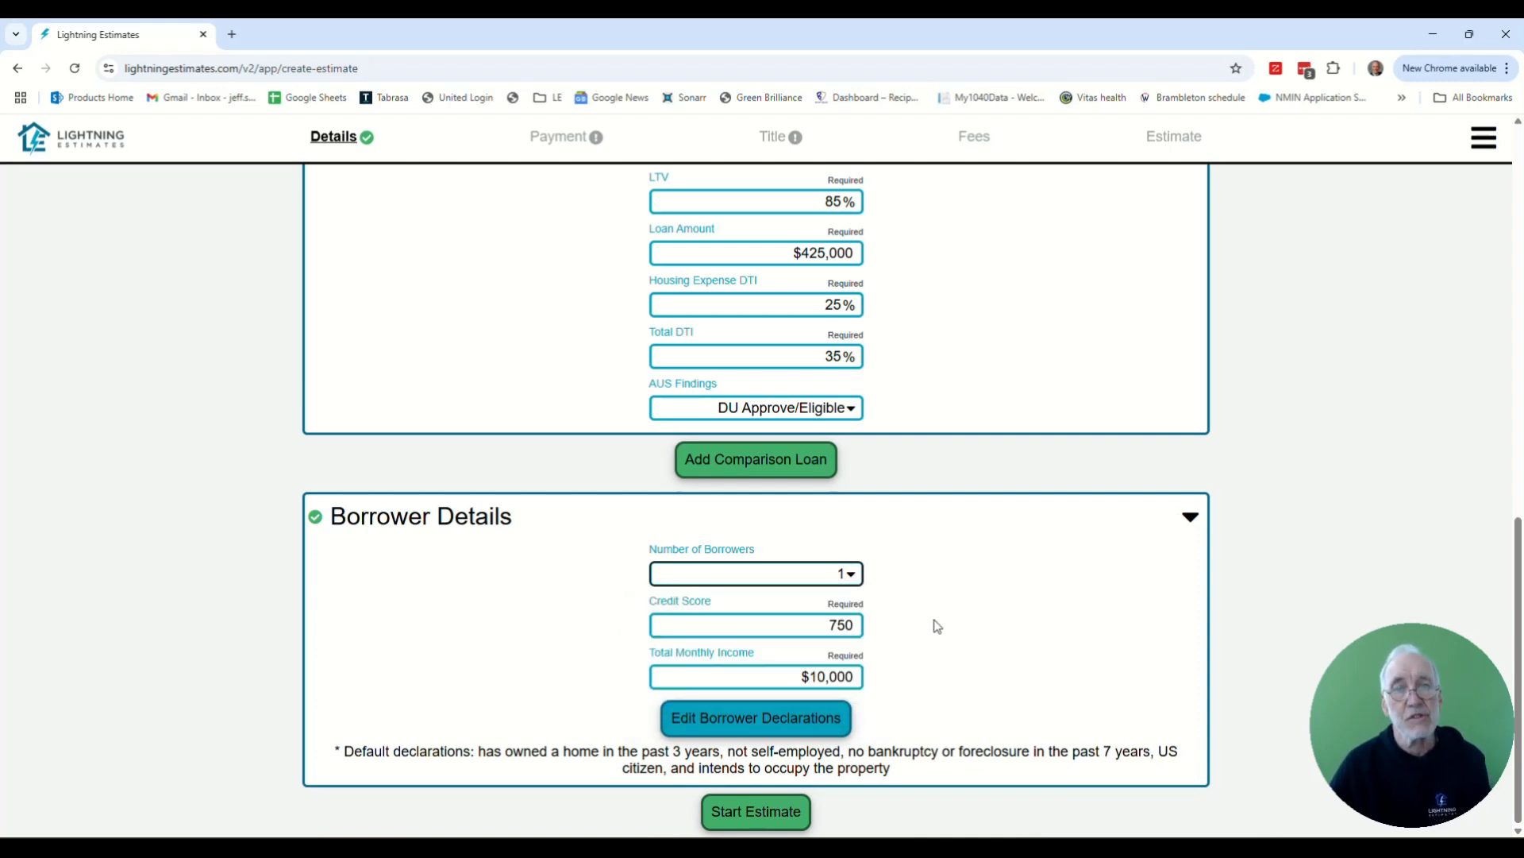
pyautogui.click(768, 720)
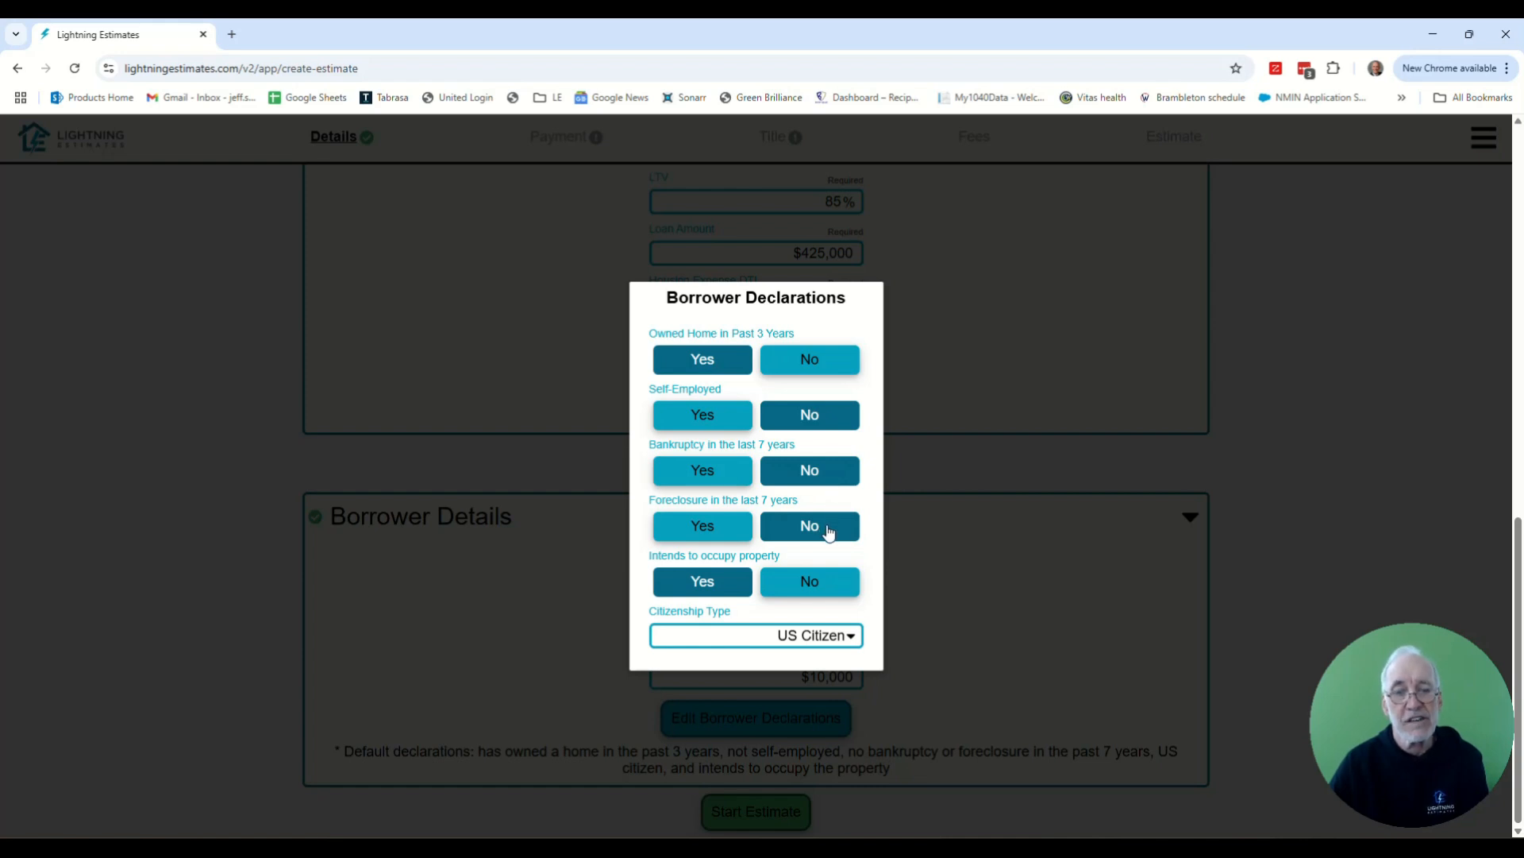
pyautogui.click(973, 567)
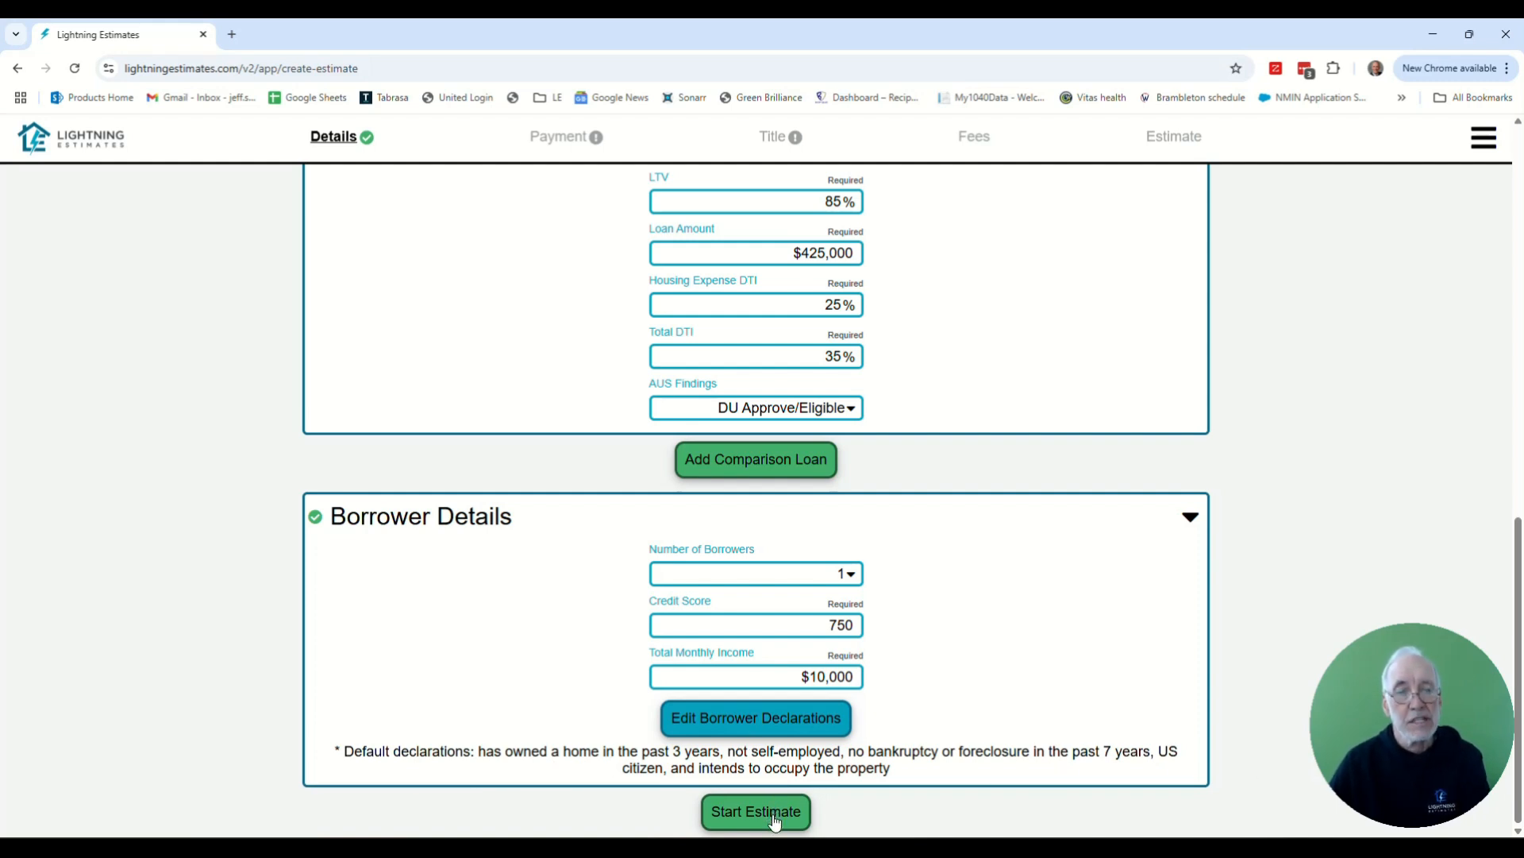
# Check the completed property, transaction, loan and borrower details, and start the estimate
pyautogui.moveTo(489, 216); pyautogui.dragTo(373, 152)
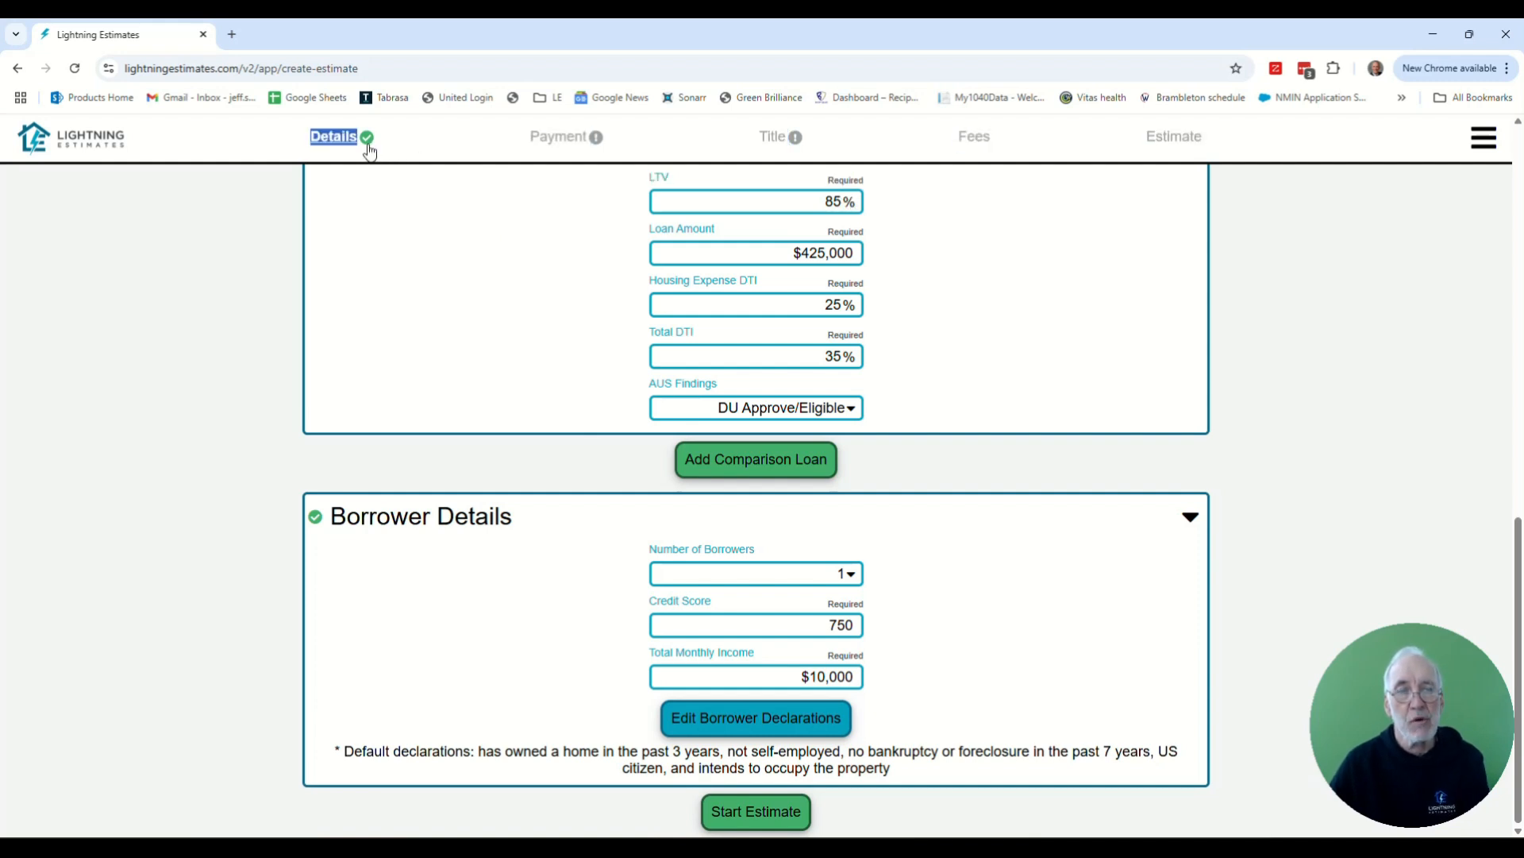
pyautogui.click(369, 151)
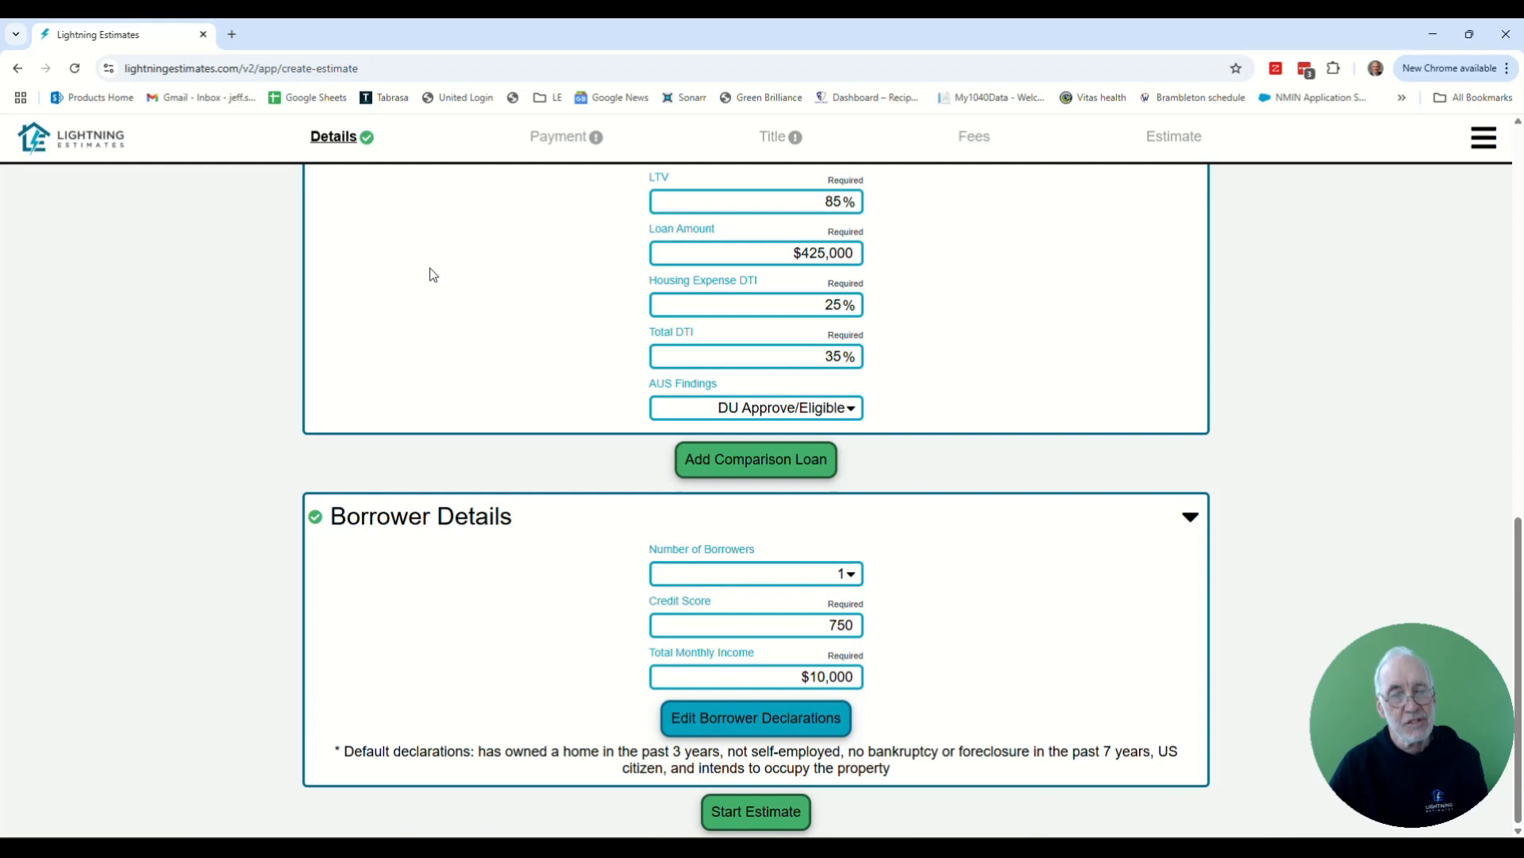
pyautogui.scroll(5, 480, 304)
pyautogui.scroll(6, 480, 305)
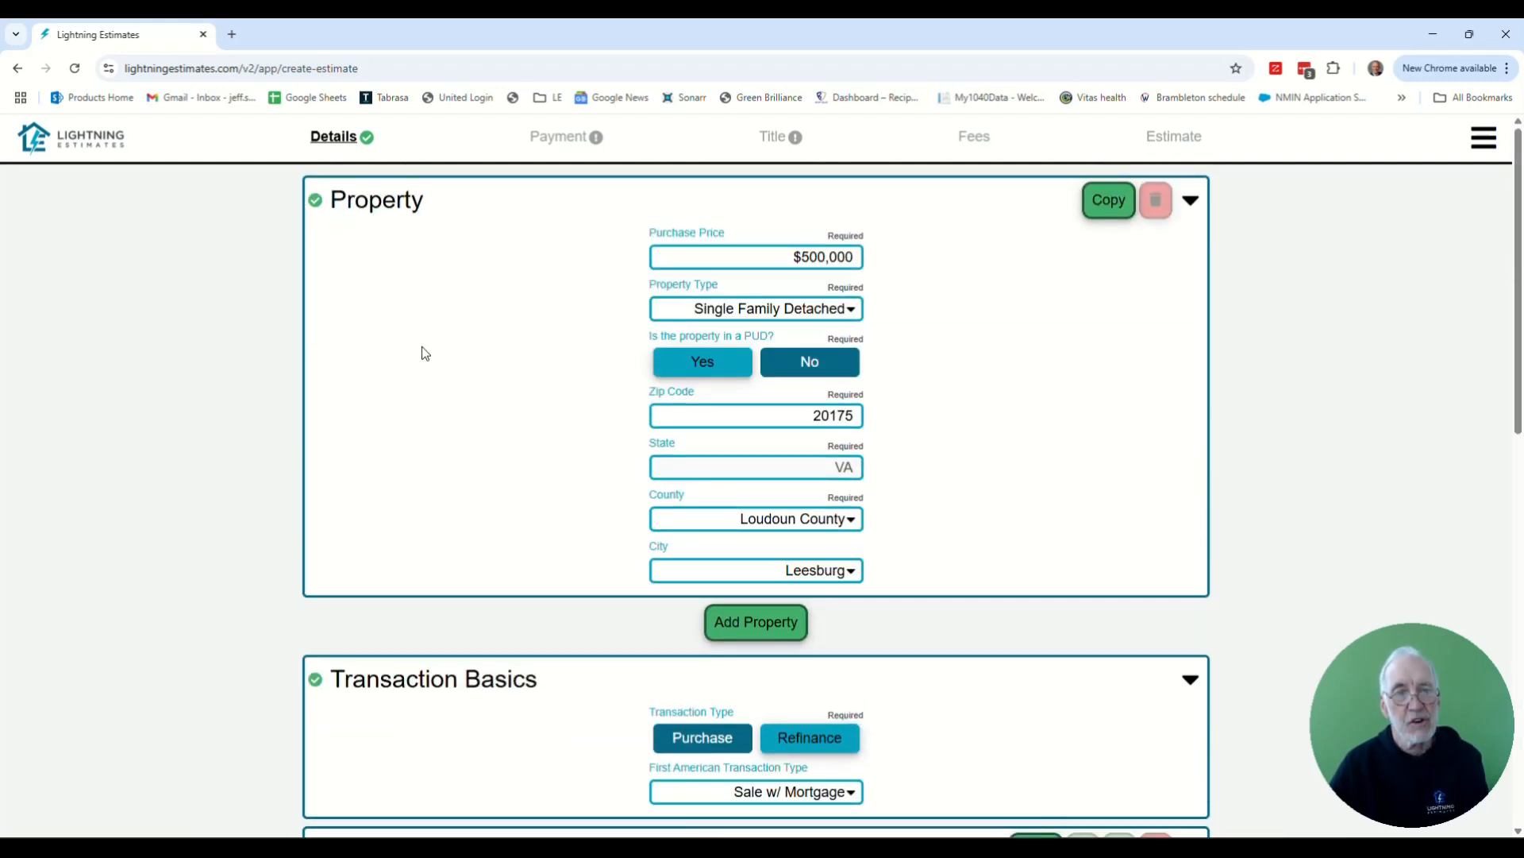
pyautogui.scroll(-12, 425, 353)
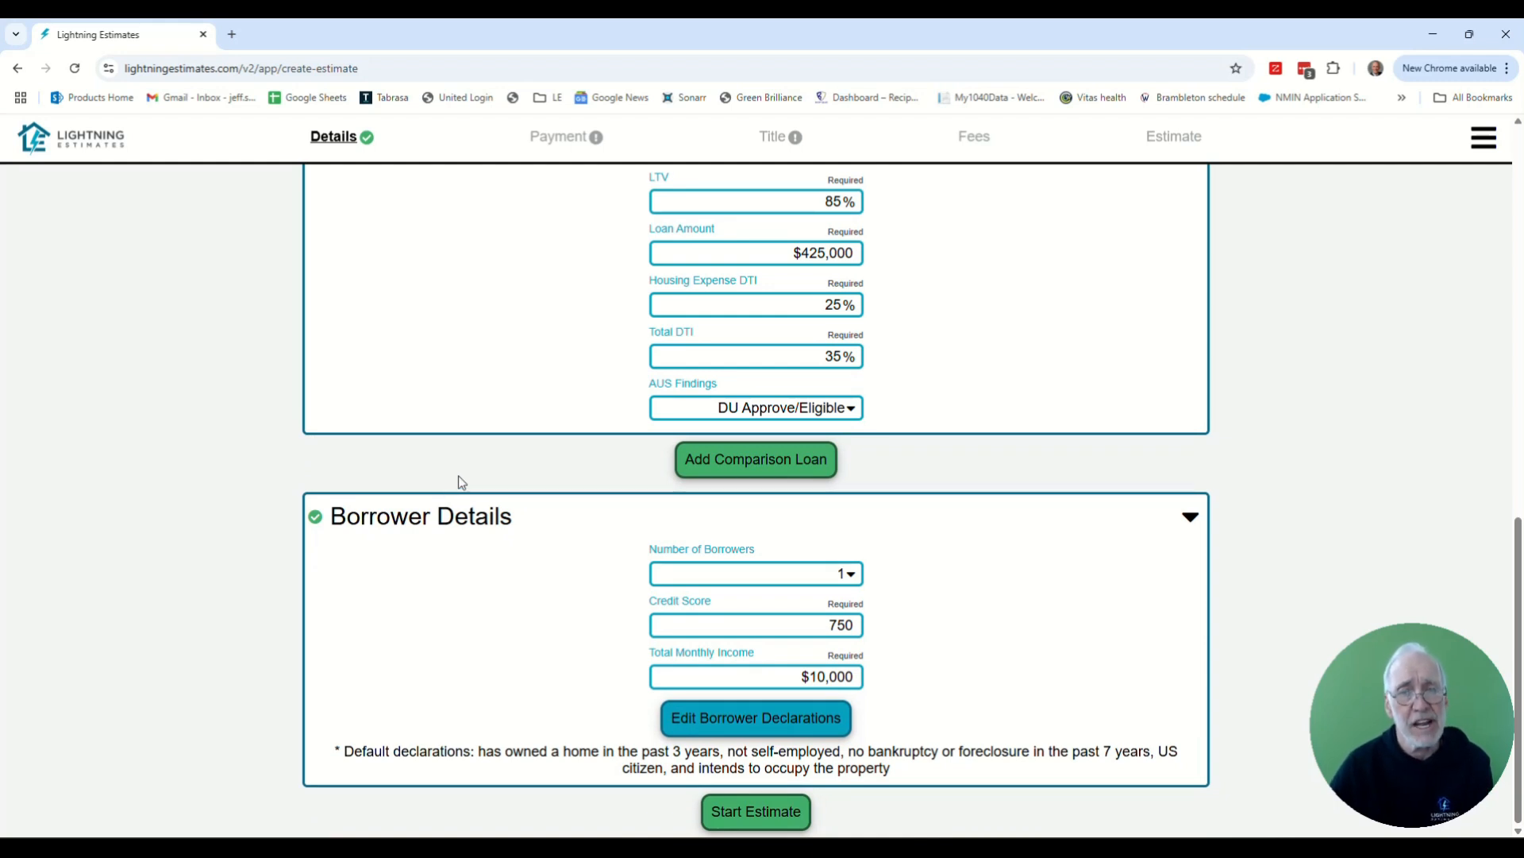
pyautogui.click(785, 810)
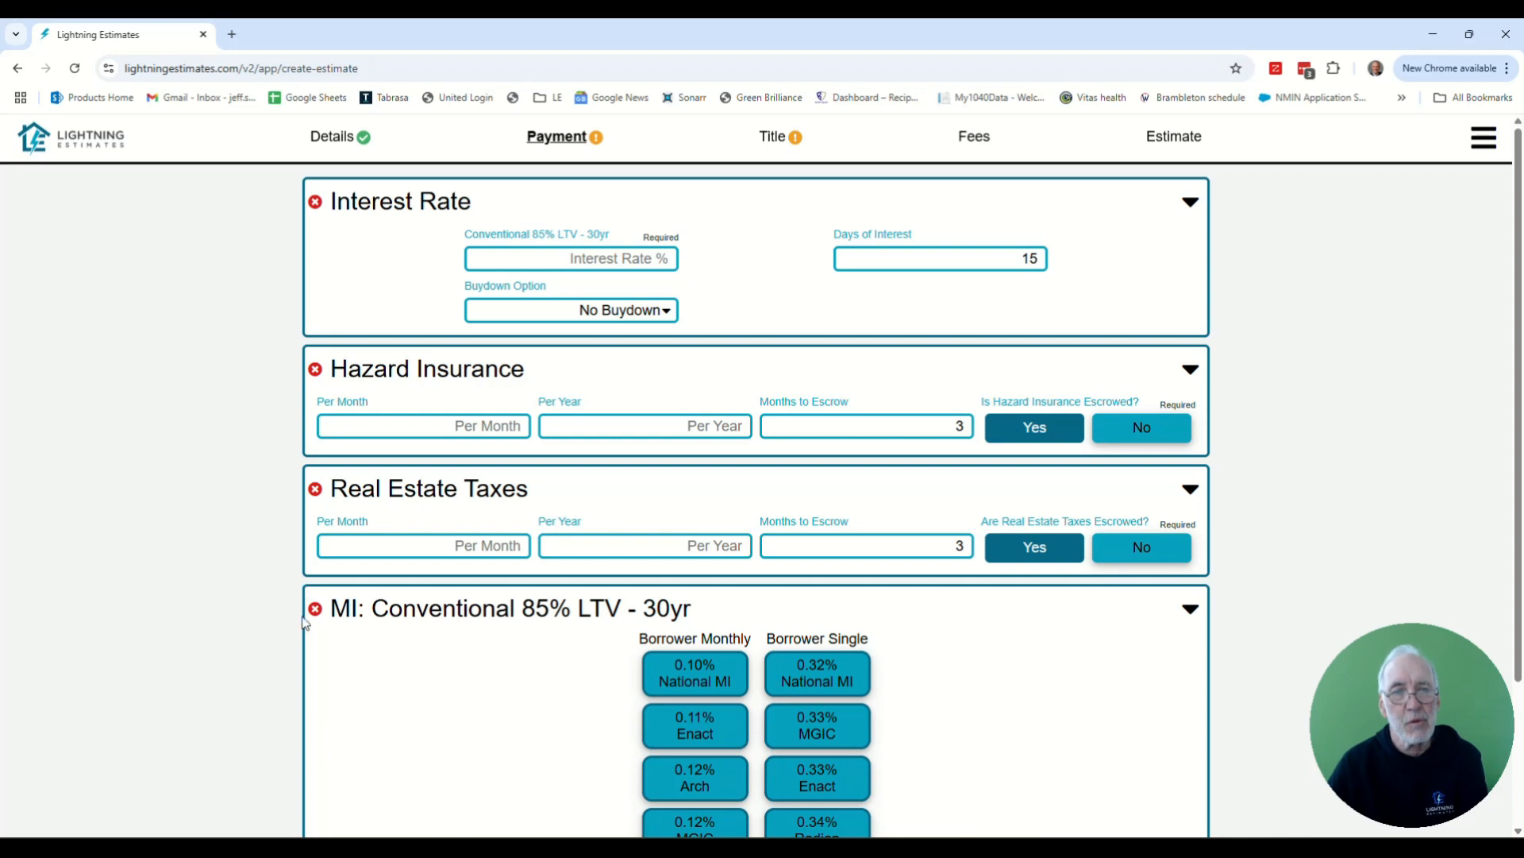
# Set the conventional loan's interest rate to 7% and the days of interest to 5
pyautogui.click(579, 254)
pyautogui.write('7')
pyautogui.click(958, 258)
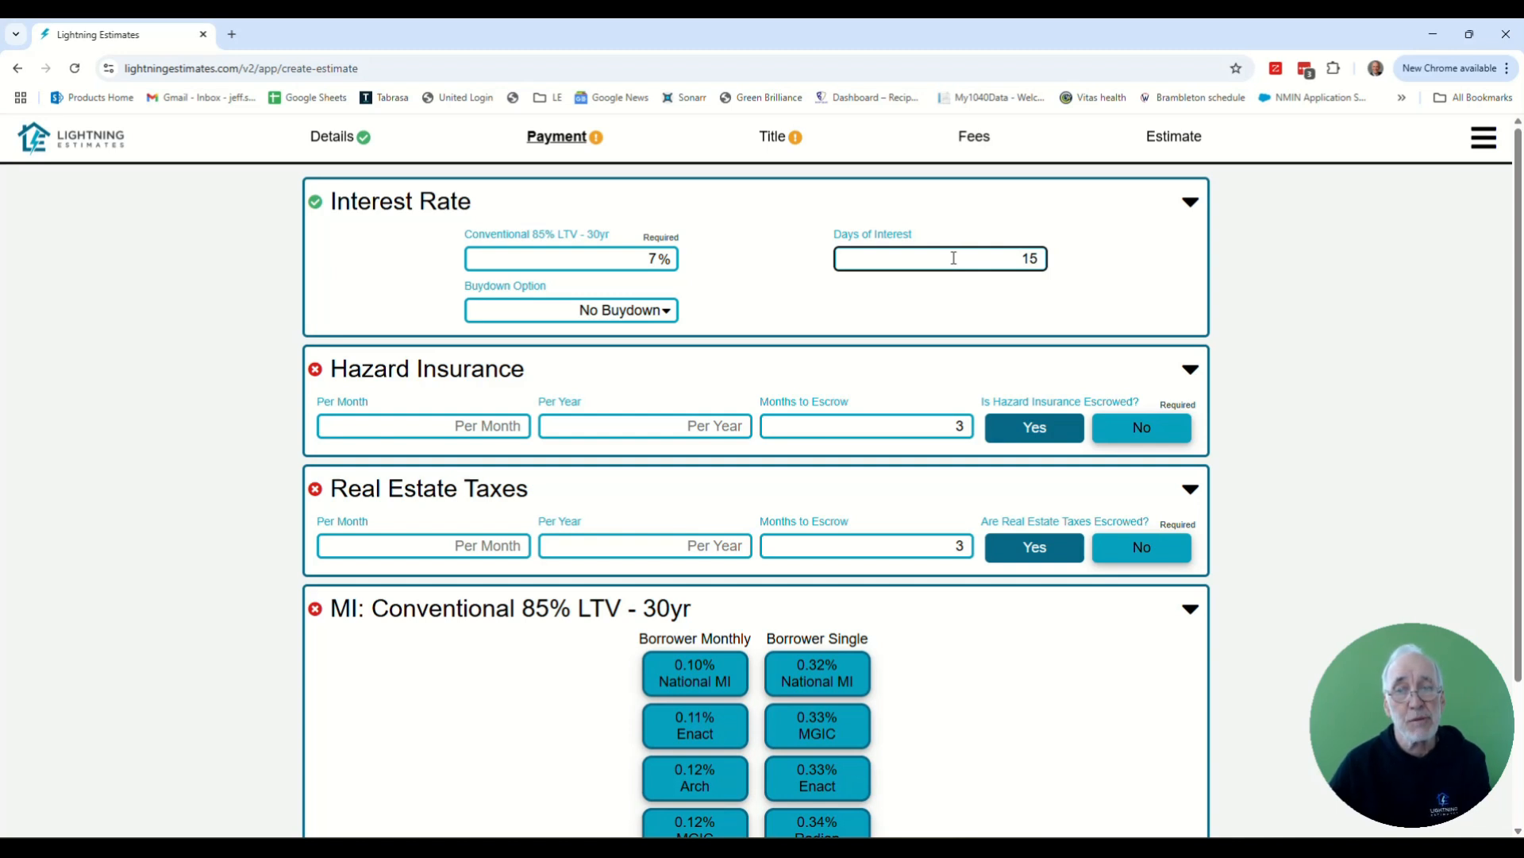
pyautogui.moveTo(979, 258); pyautogui.dragTo(1065, 262)
pyautogui.write('5')
pyautogui.press('Tab')
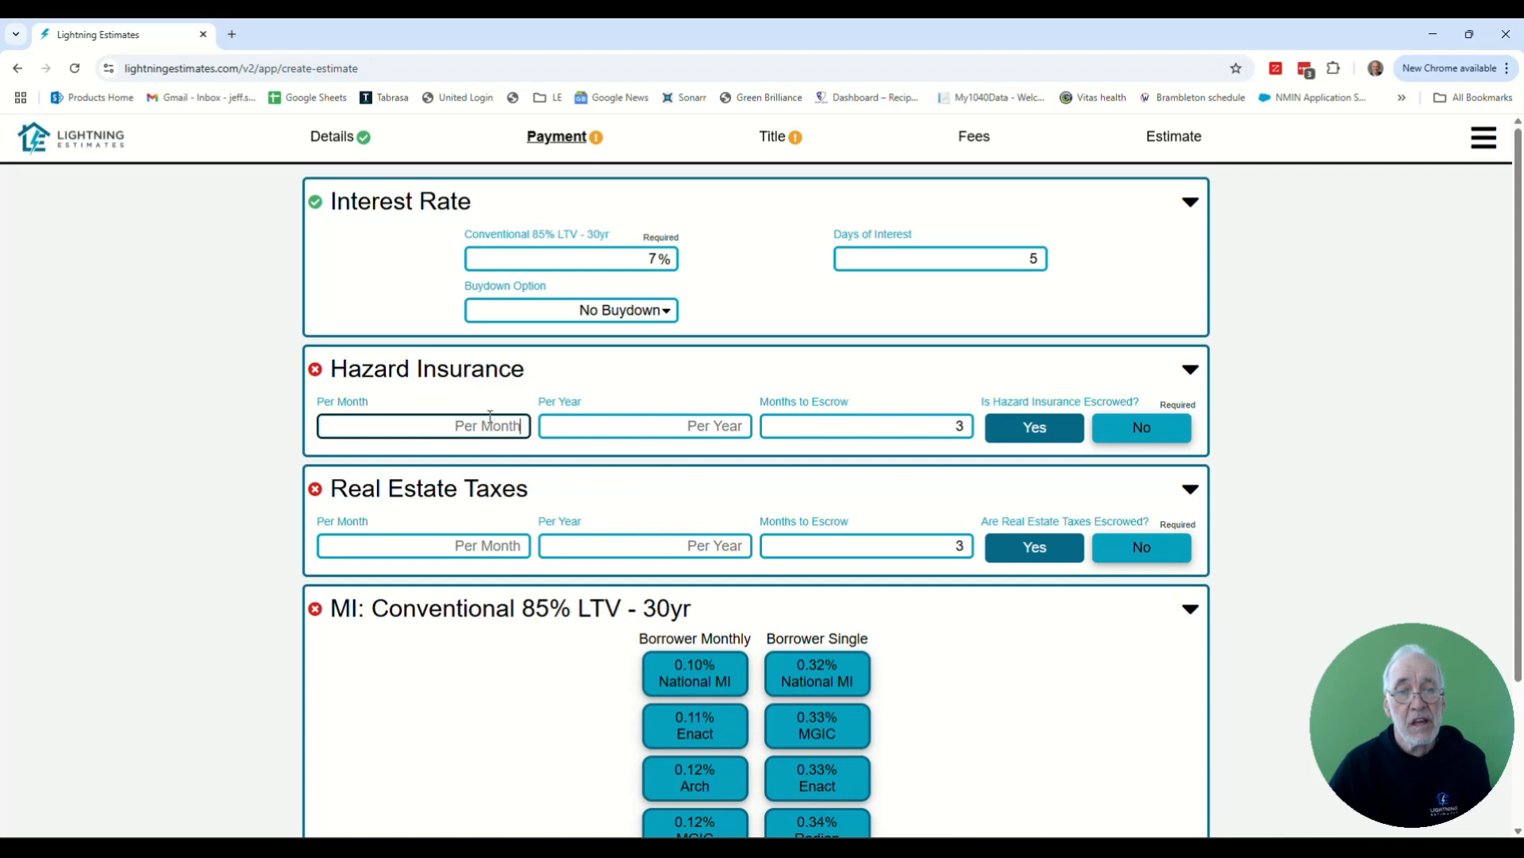
# Enter hazard insurance as $80 per month, and replace it with an annual amount of $1,100
pyautogui.write('80')
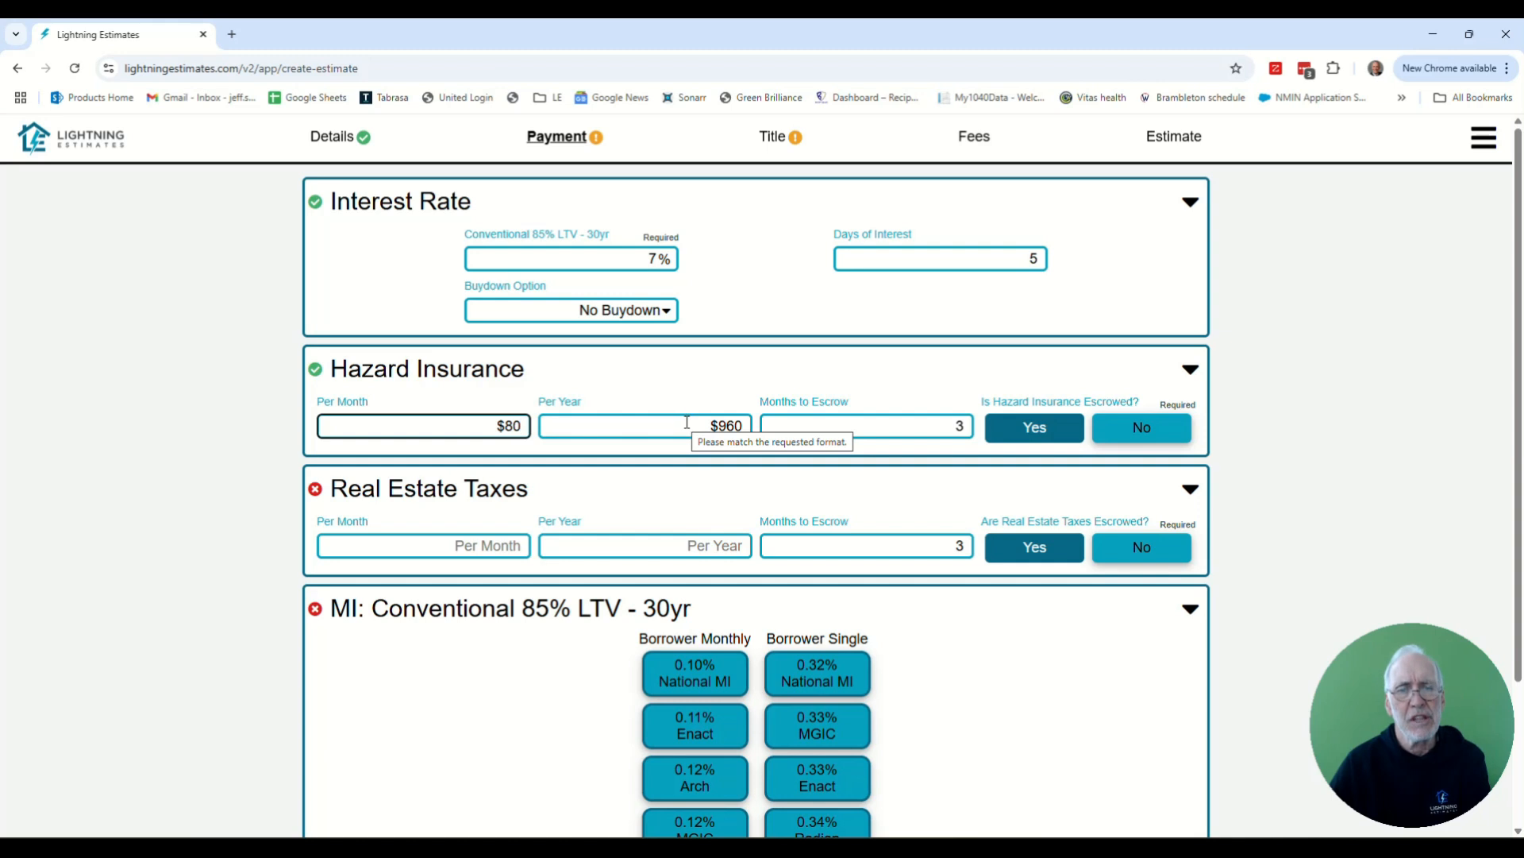
pyautogui.click(687, 423)
pyautogui.hotkey('ctrl', 'a')
pyautogui.write('1,100')
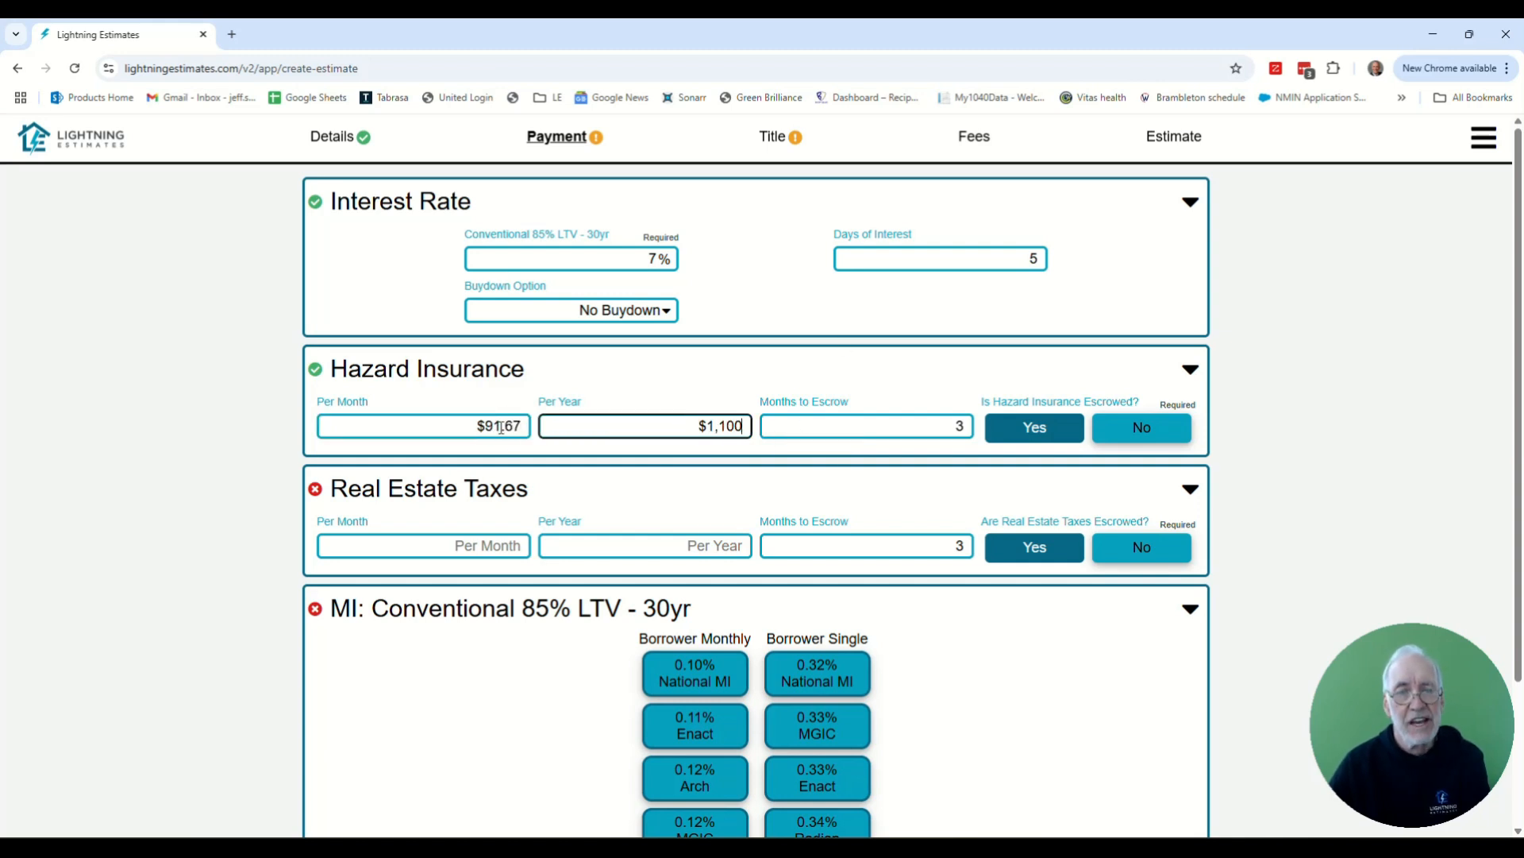
# Set real estate taxes to $5,000 per year, and complete the payment section with the 0.10% National MI borrower monthly mortgage insurance
pyautogui.click(667, 543)
pyautogui.write('5000')
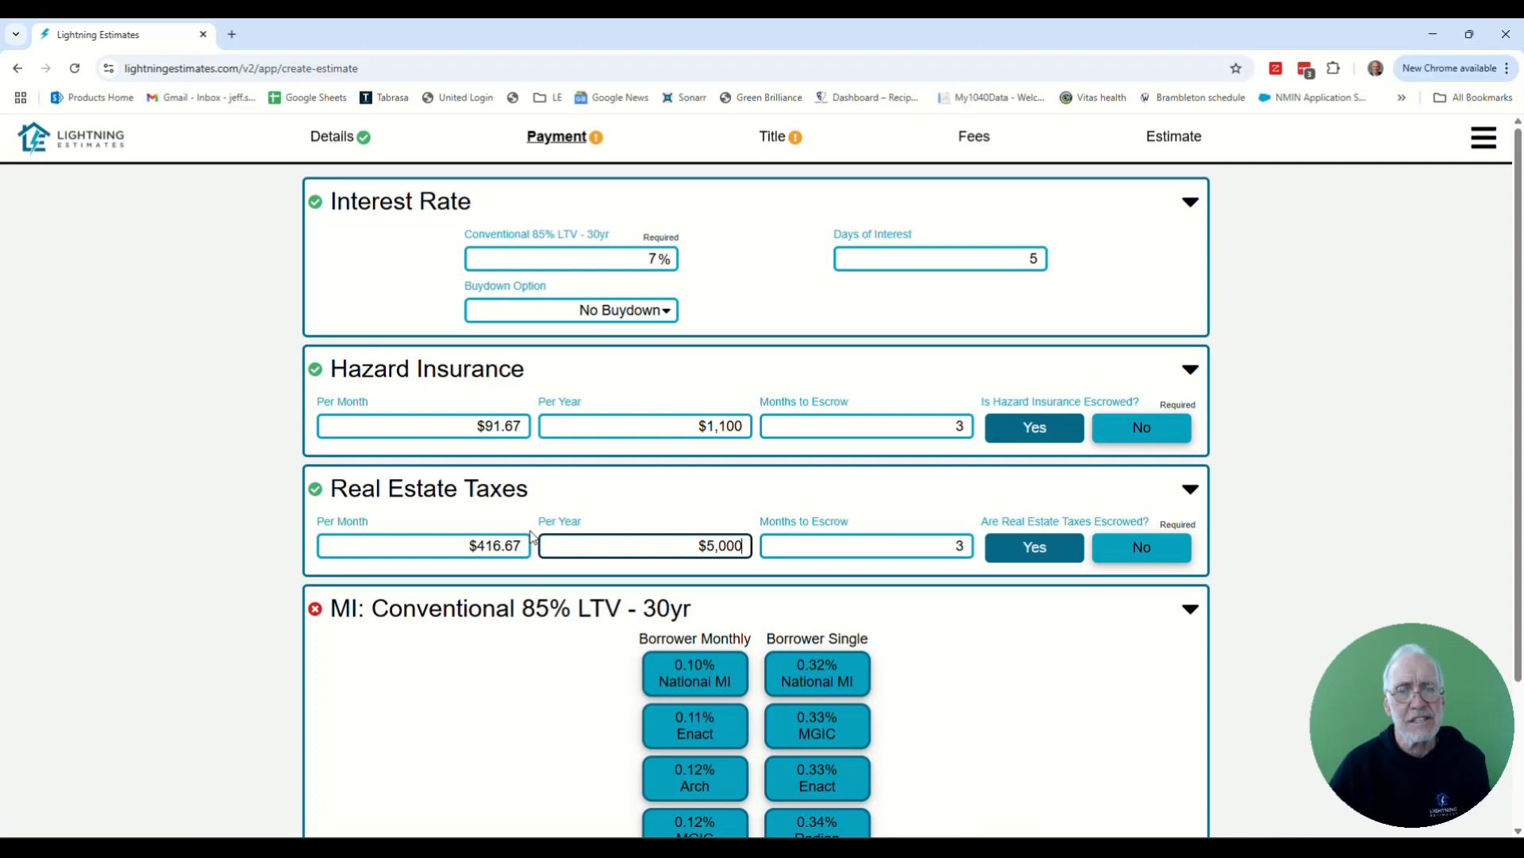
pyautogui.scroll(-2, 526, 547)
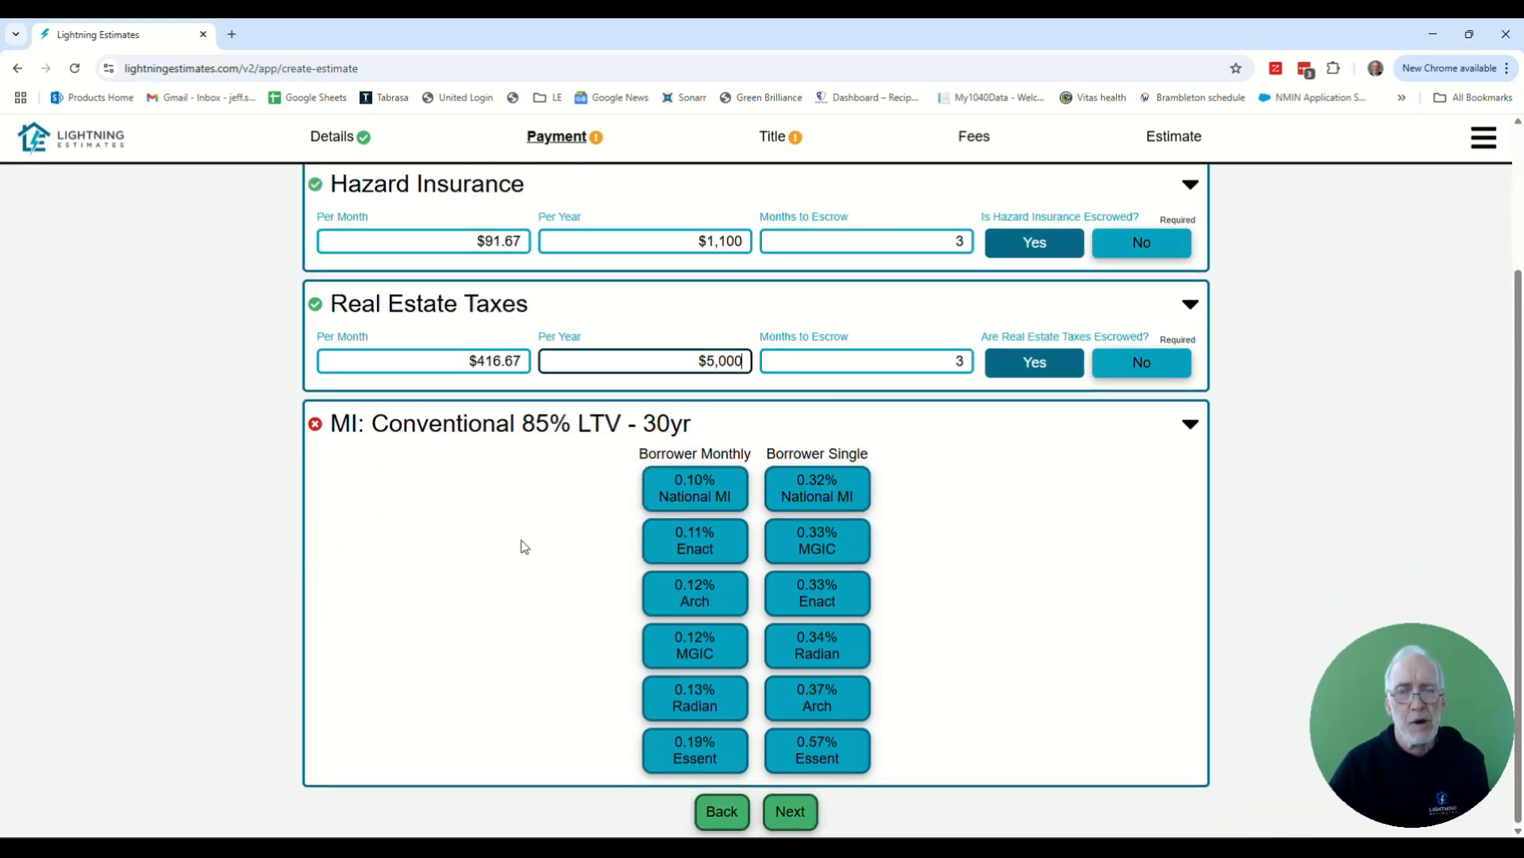
pyautogui.click(701, 500)
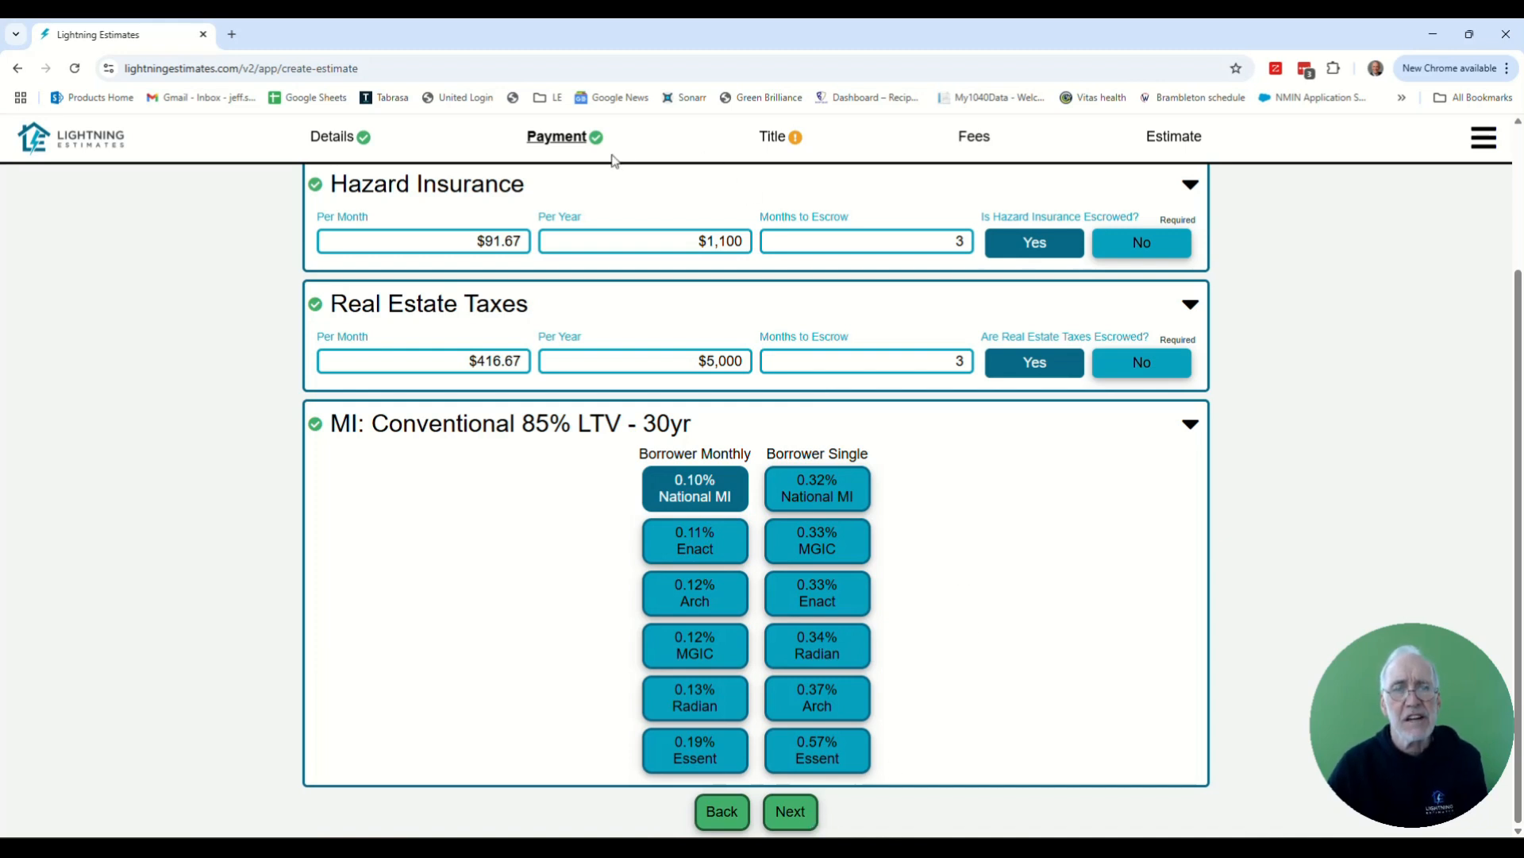
pyautogui.click(794, 814)
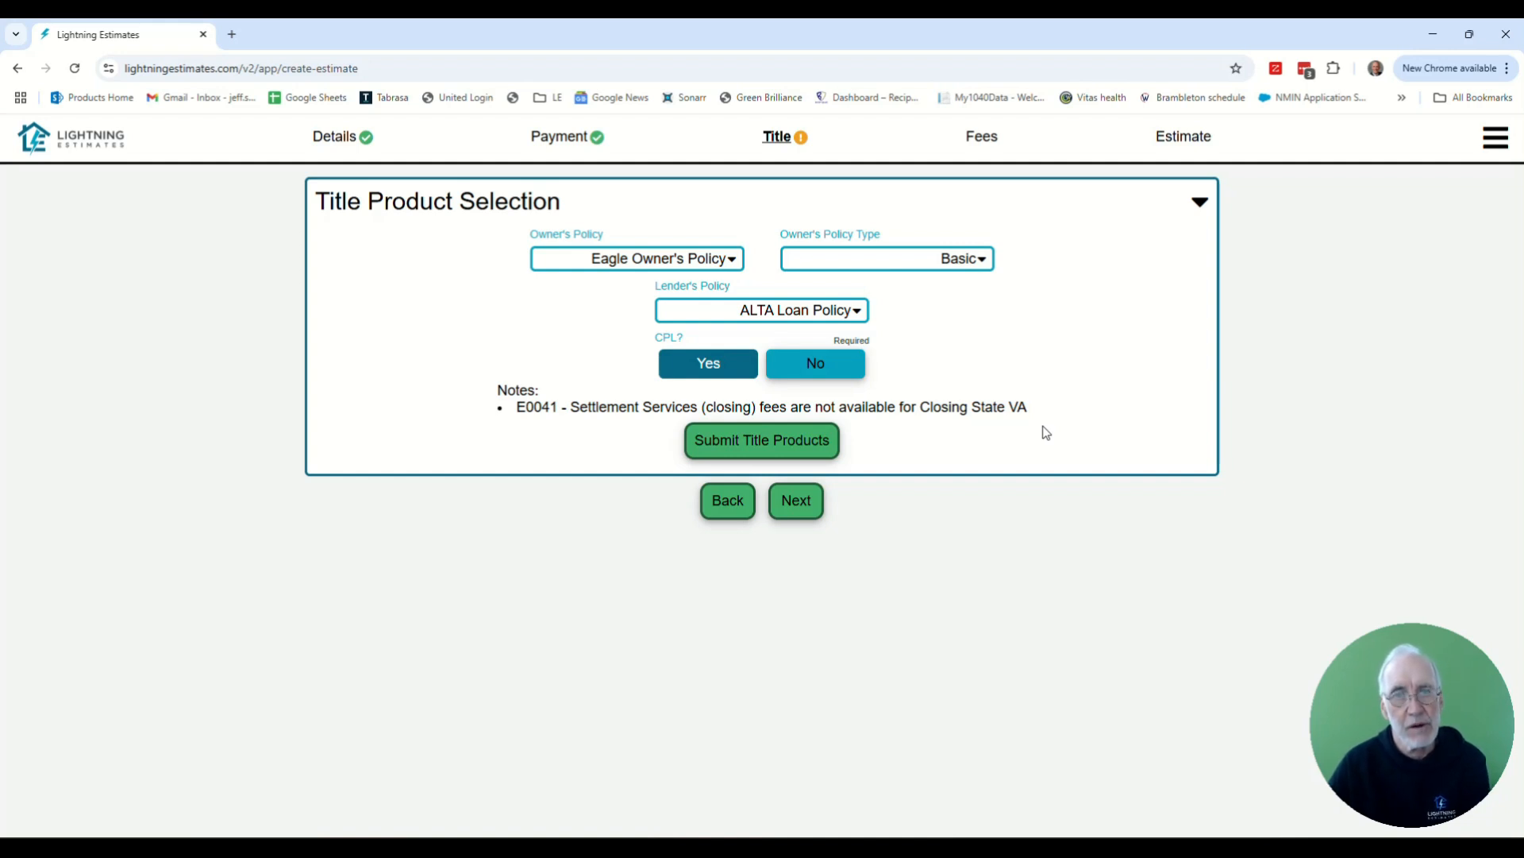
# Submit the preset title products and review the lender, required service, title and government fees
pyautogui.click(796, 441)
pyautogui.scroll(-2, 1290, 481)
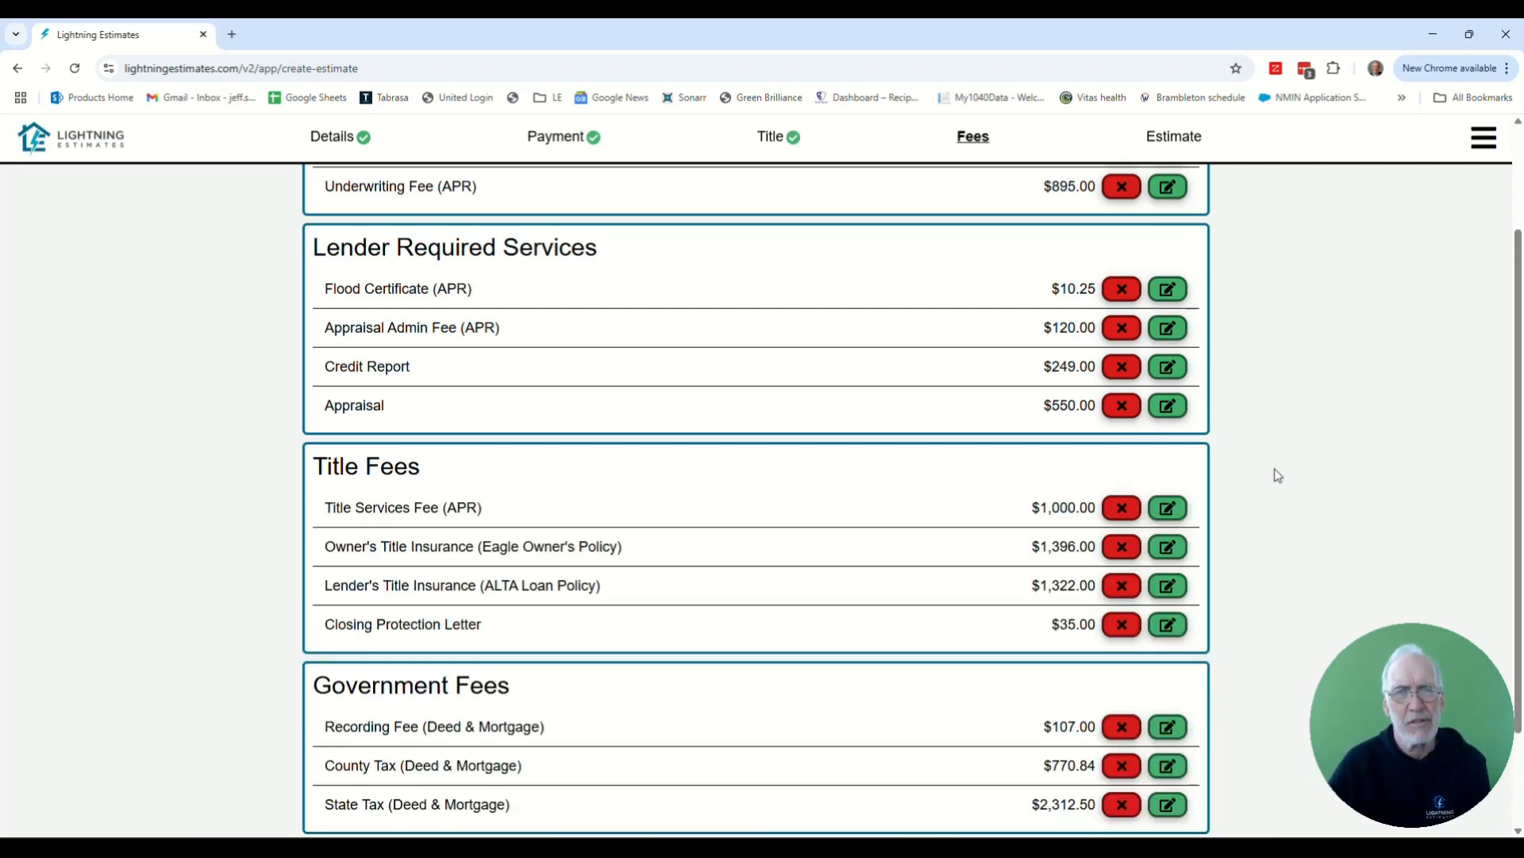
pyautogui.scroll(1, 1277, 474)
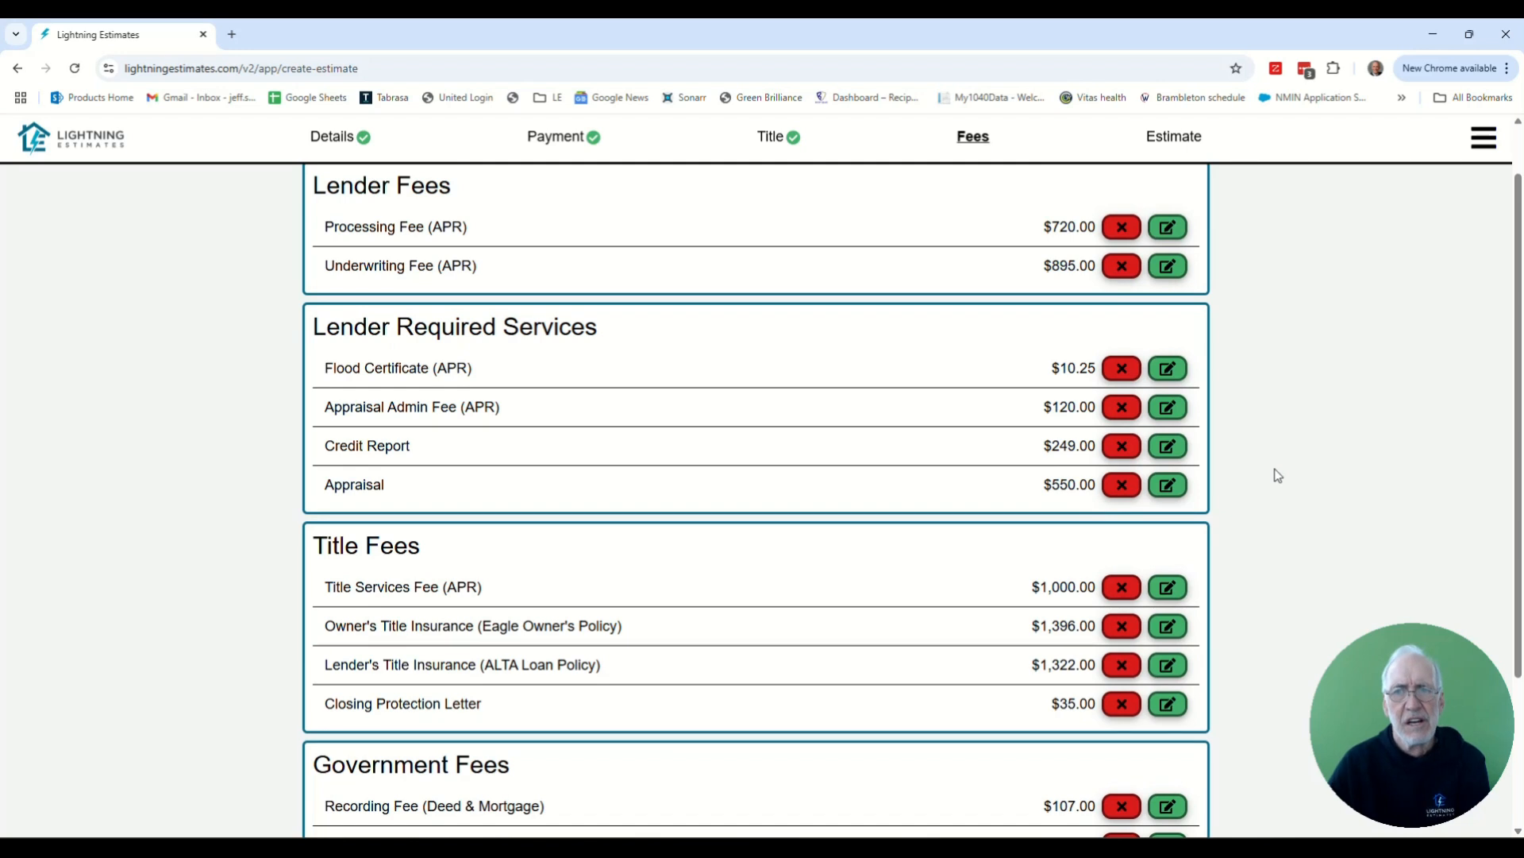
pyautogui.scroll(1, 1278, 475)
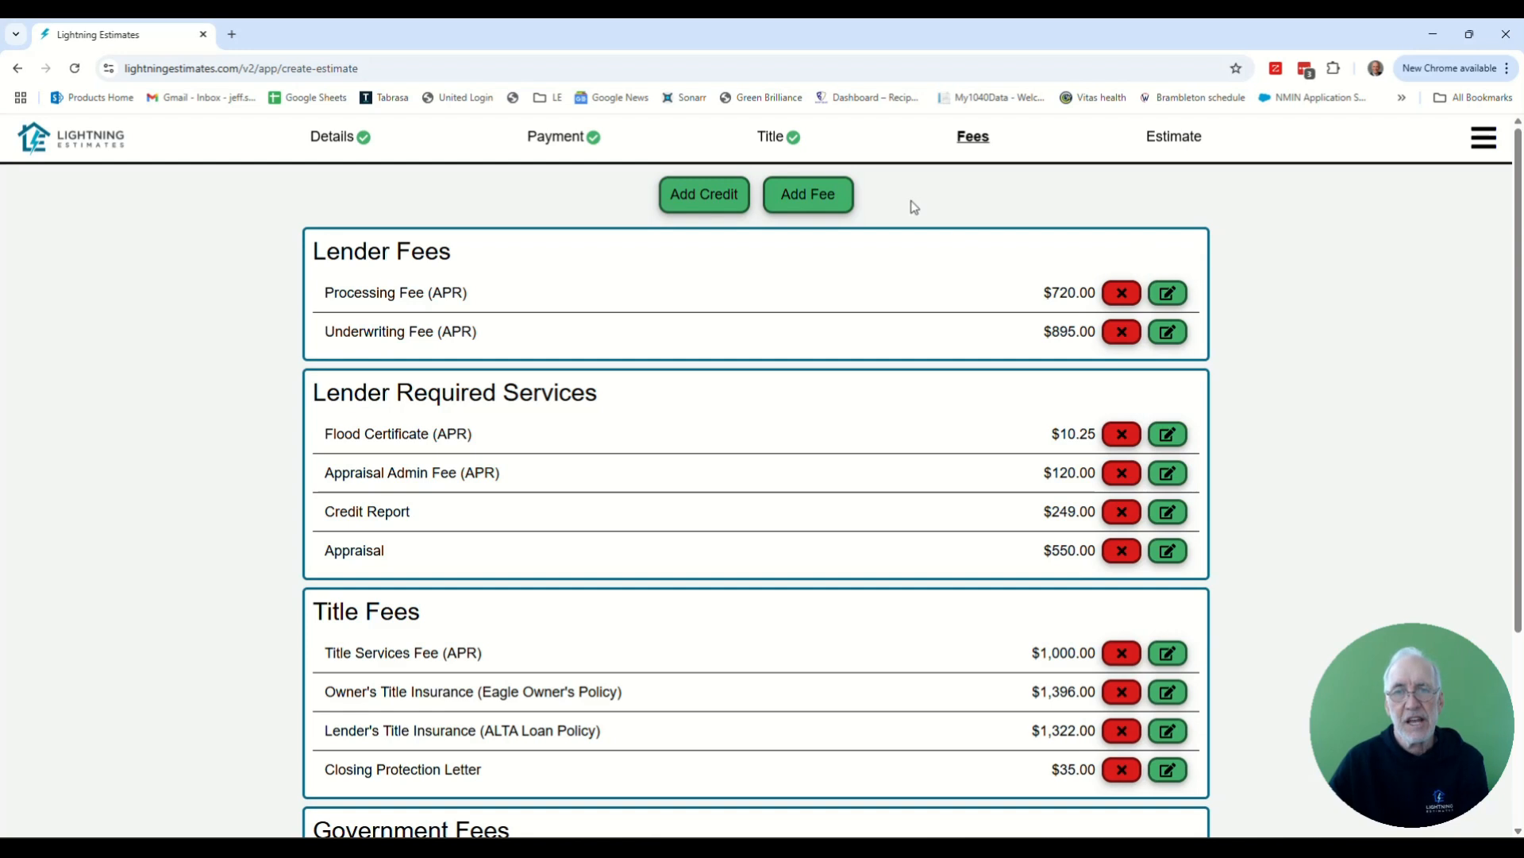
# Add a lender fee labelled Discount points at 1% of the loan amount
pyautogui.click(815, 200)
pyautogui.click(834, 393)
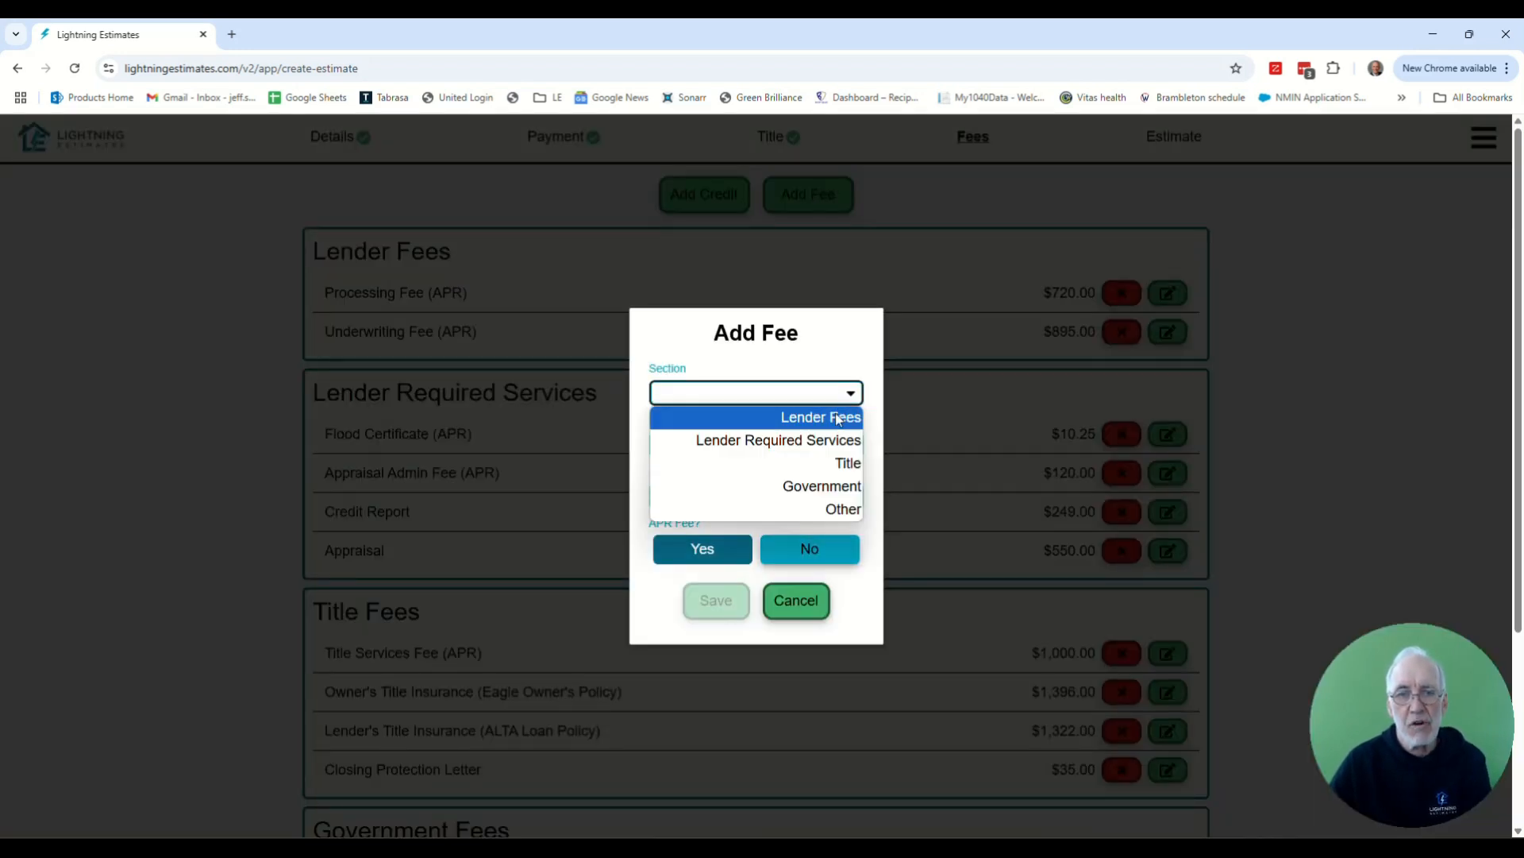
pyautogui.click(838, 420)
pyautogui.click(753, 418)
pyautogui.write('Discount points')
pyautogui.press('Tab')
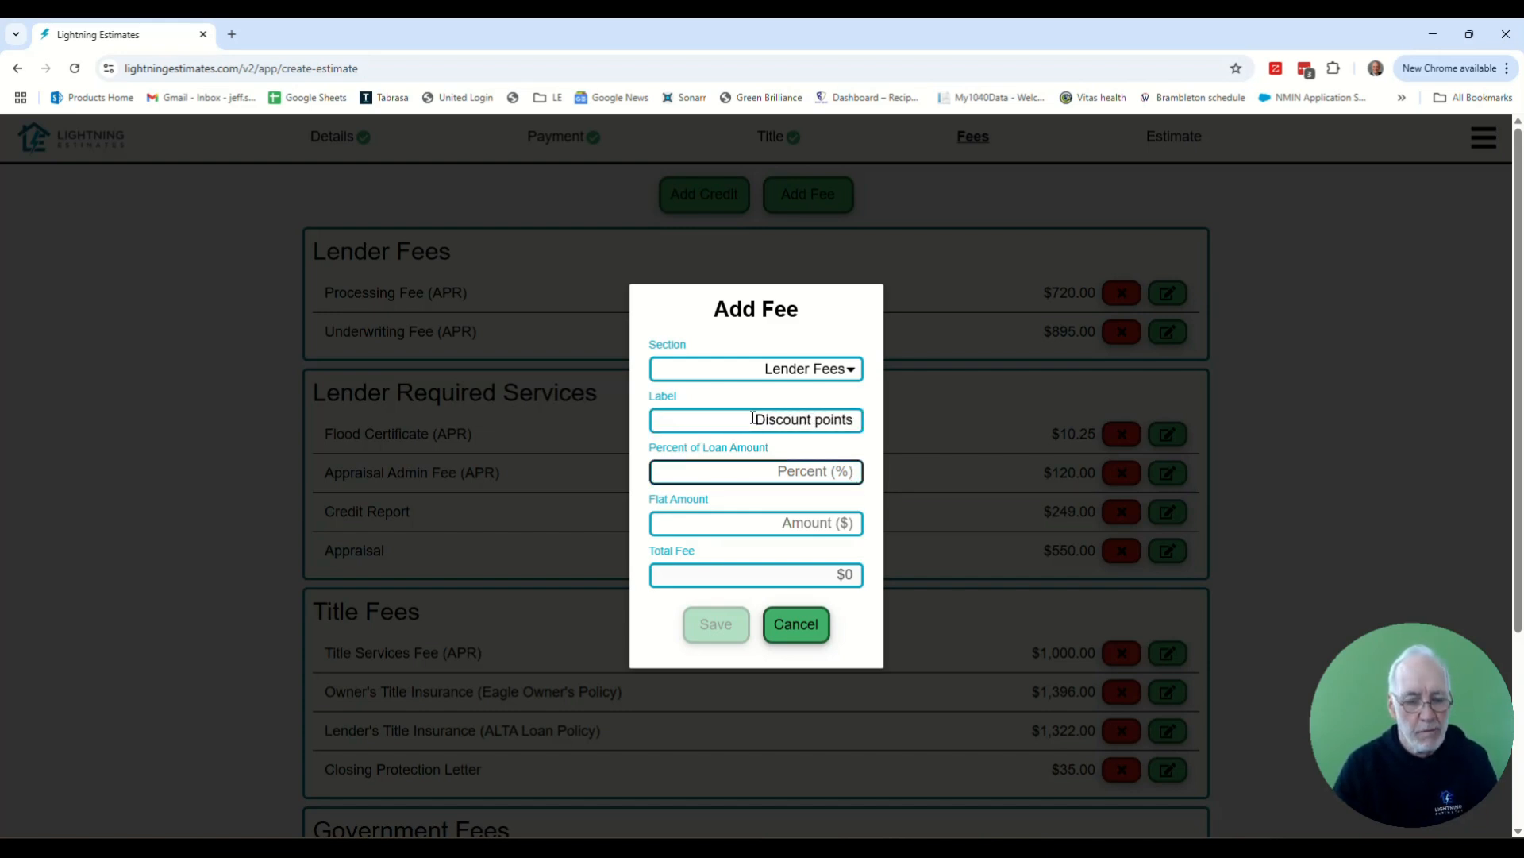
pyautogui.write('1')
pyautogui.click(716, 624)
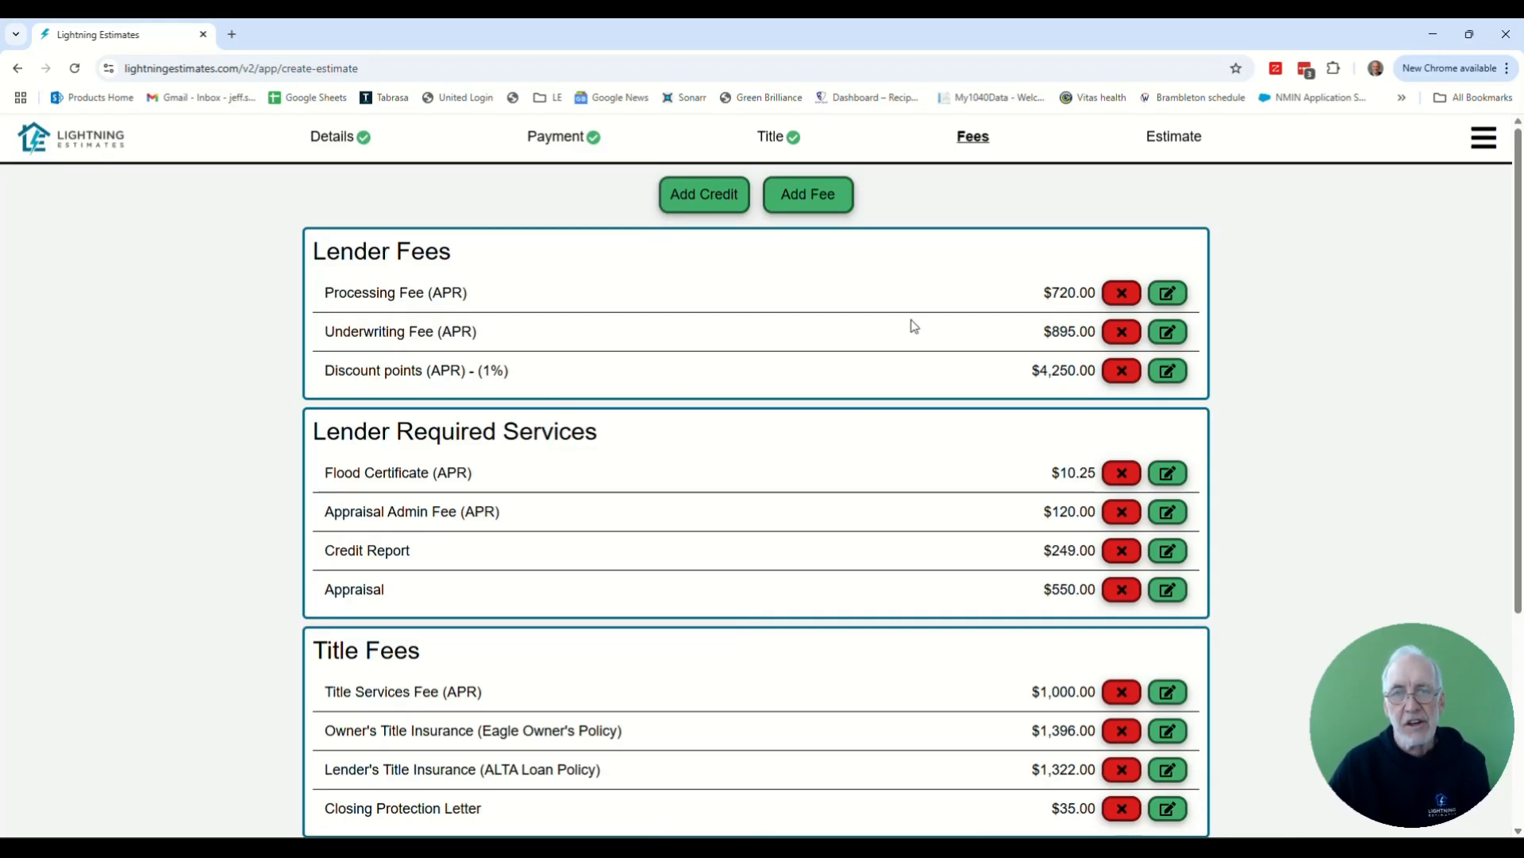
# Add a credit labelled EMD in the Other section at 1% of the sales price
pyautogui.scroll(-4, 865, 401)
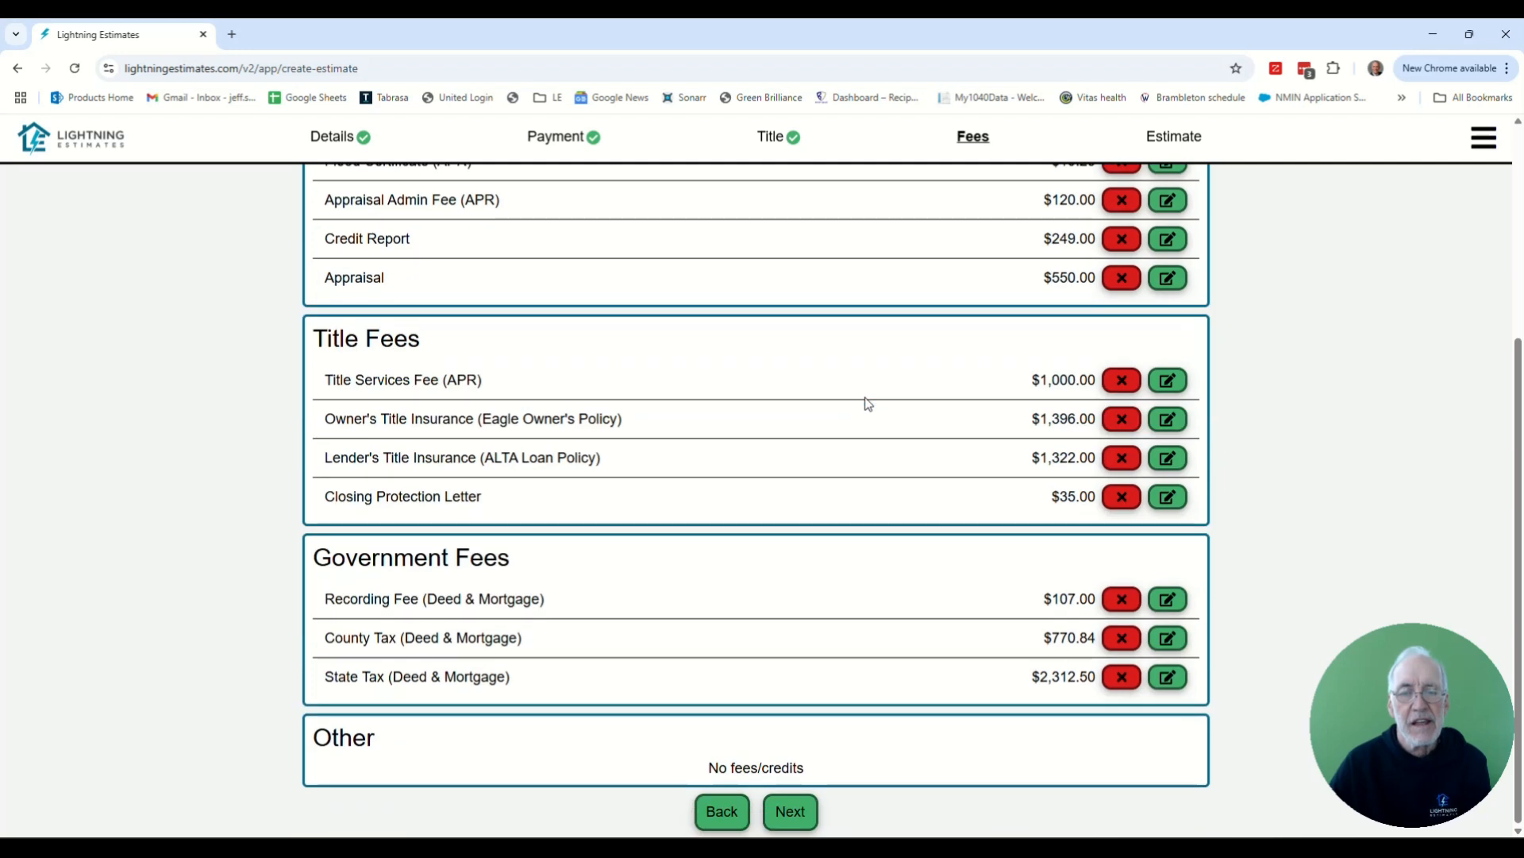
pyautogui.scroll(4, 868, 403)
pyautogui.click(718, 203)
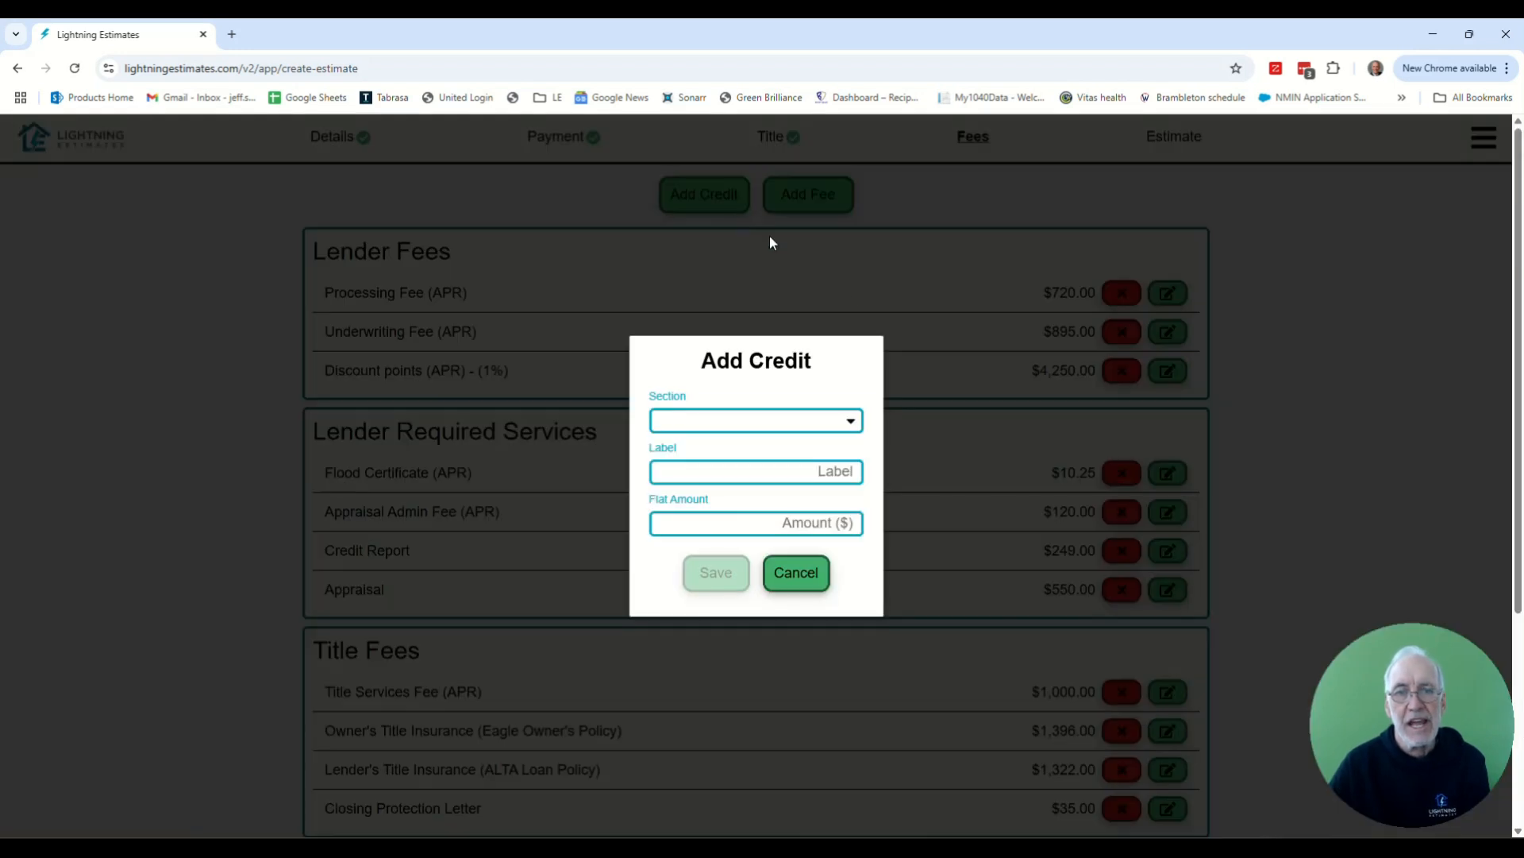
pyautogui.click(852, 423)
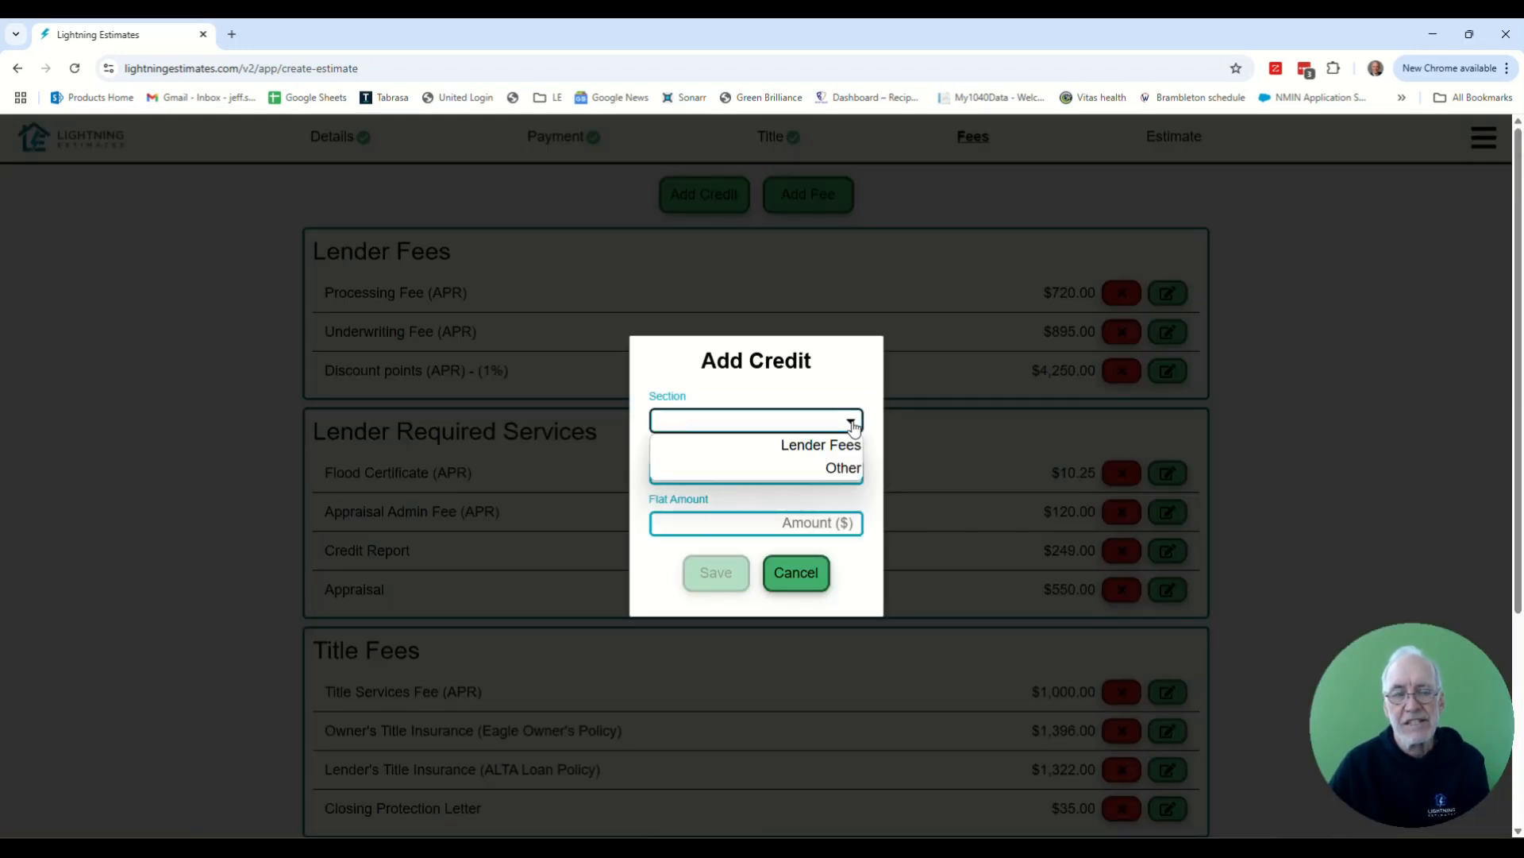
pyautogui.click(846, 467)
pyautogui.click(793, 422)
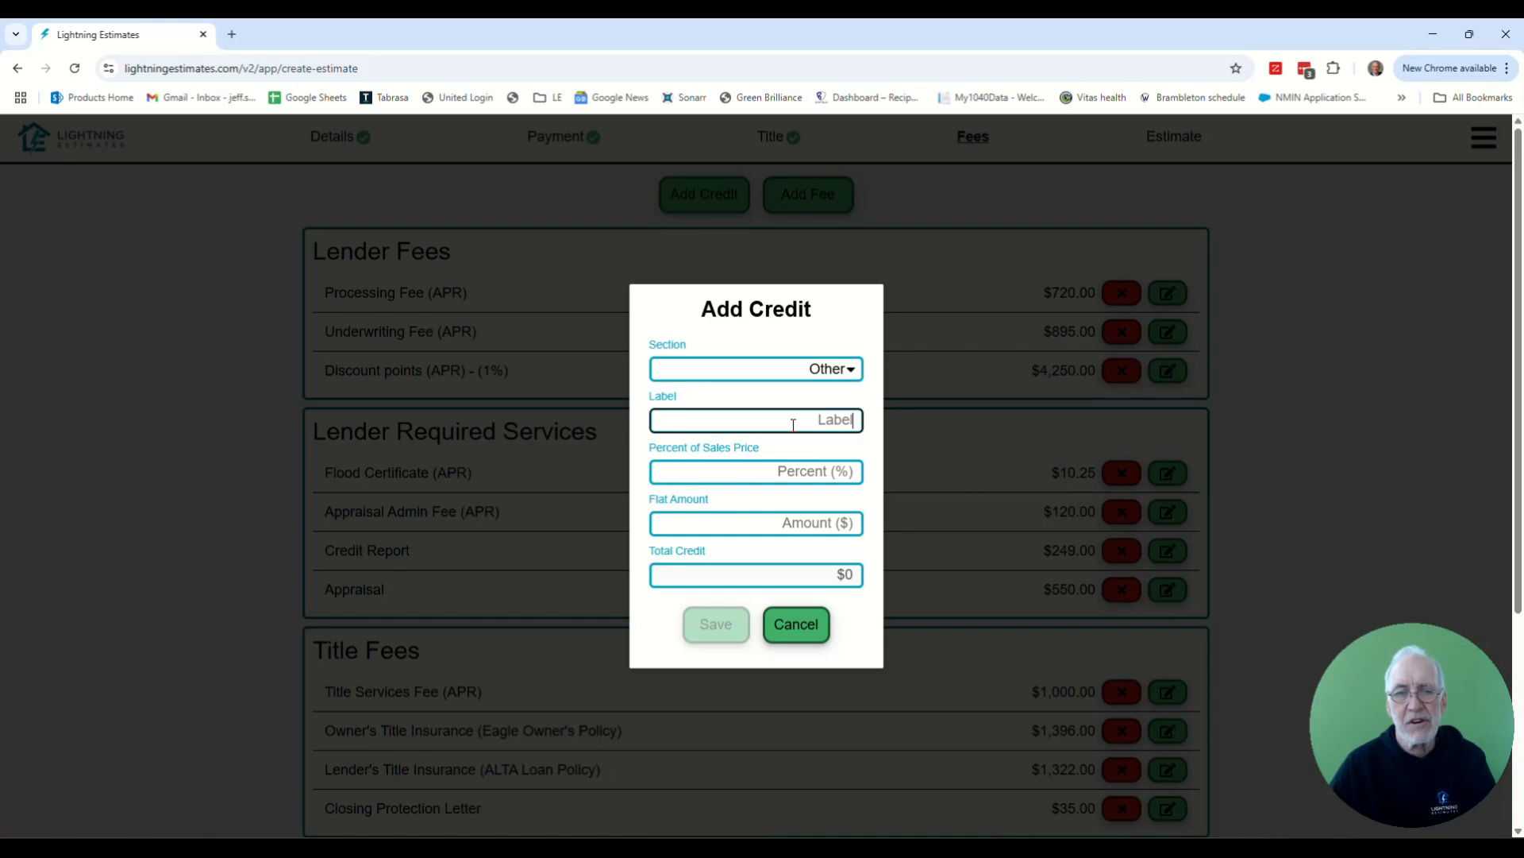
pyautogui.write('EMD')
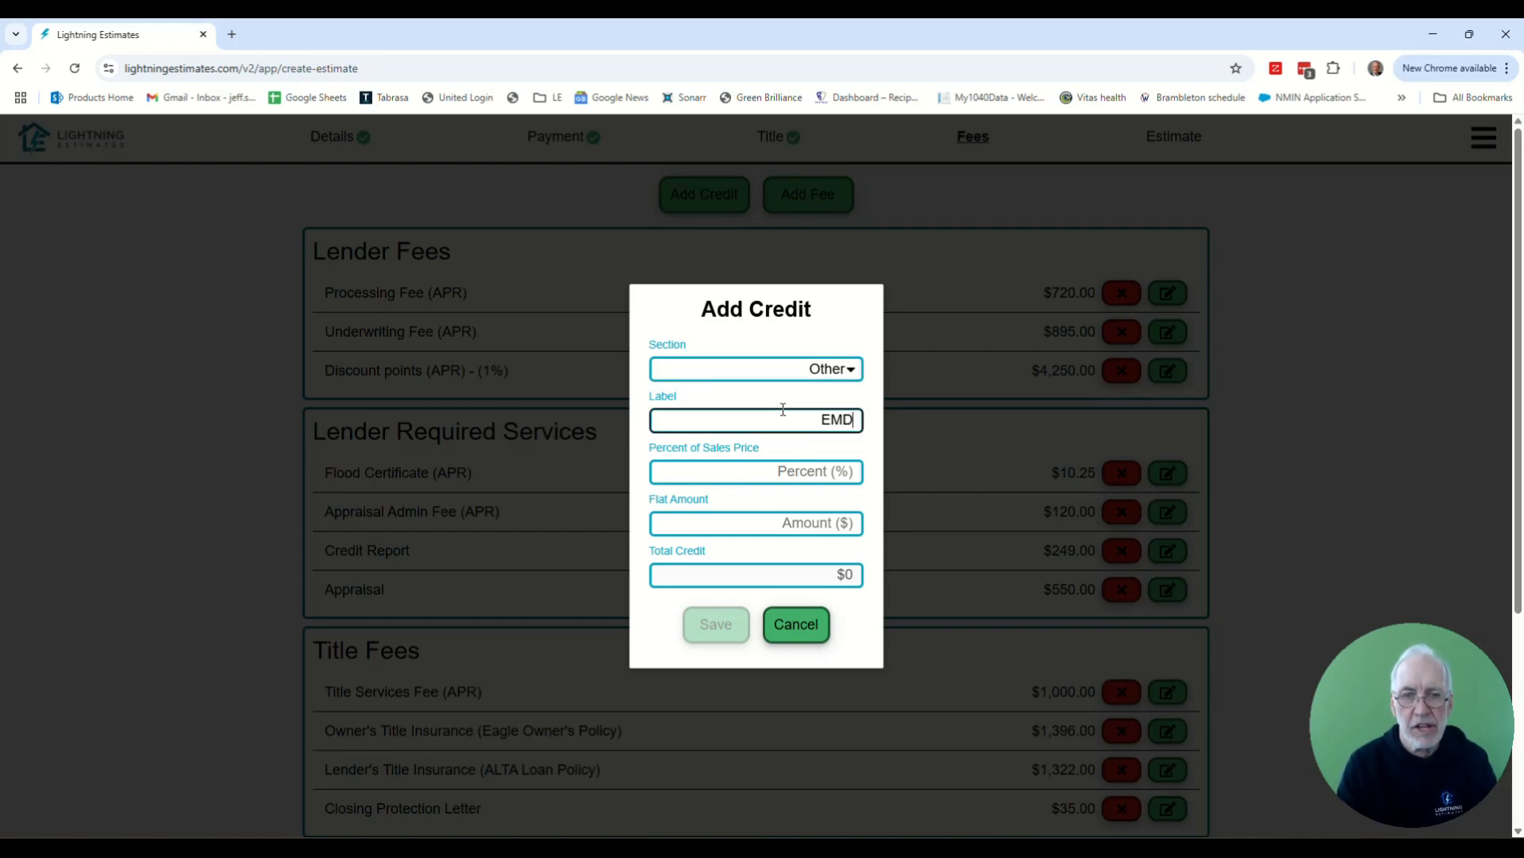
pyautogui.press('Tab')
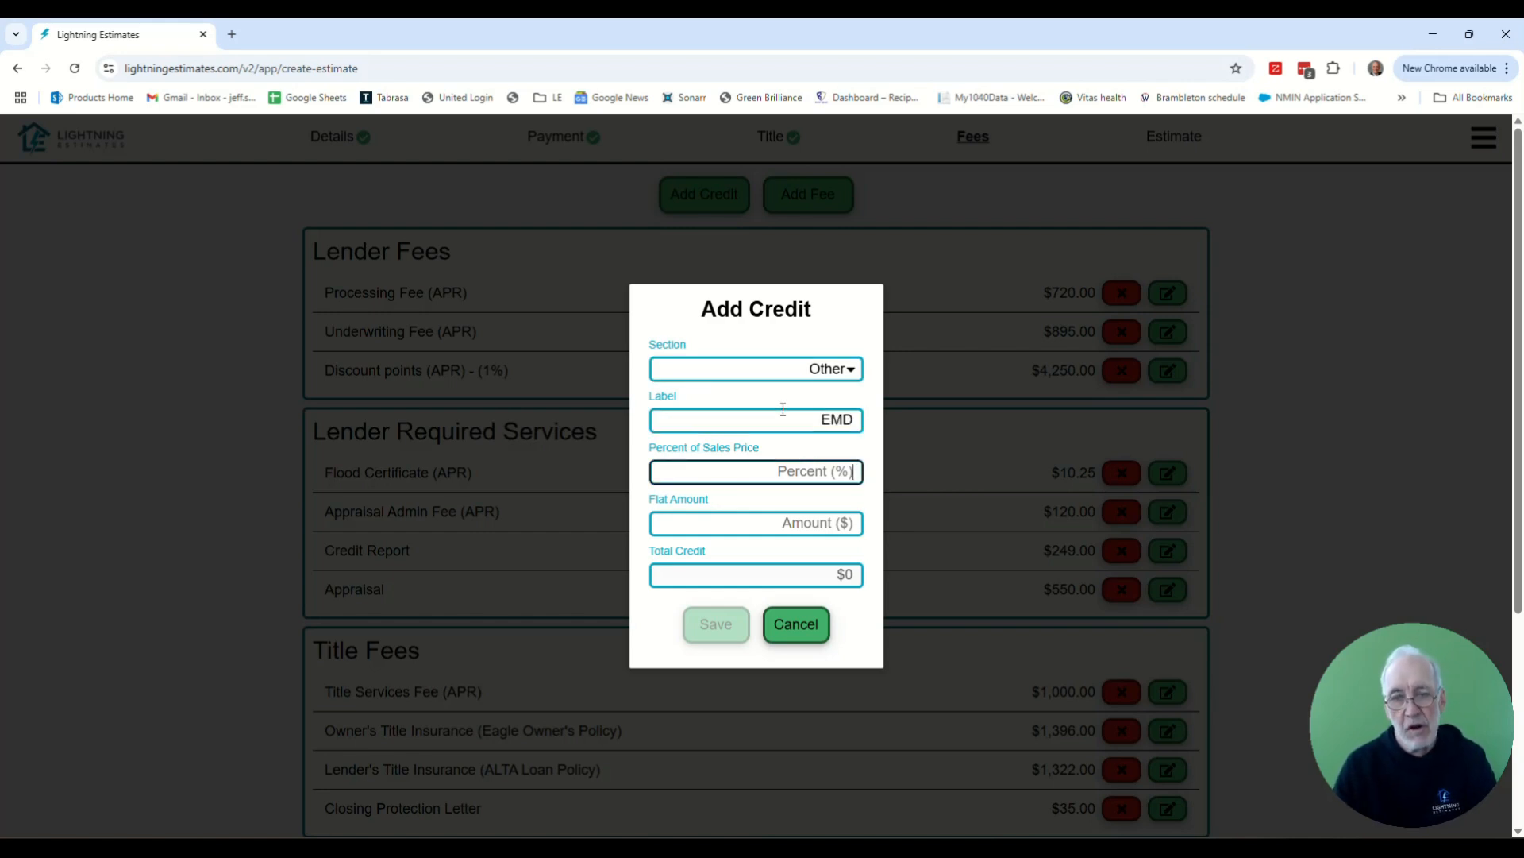
pyautogui.write('1')
pyautogui.click(724, 625)
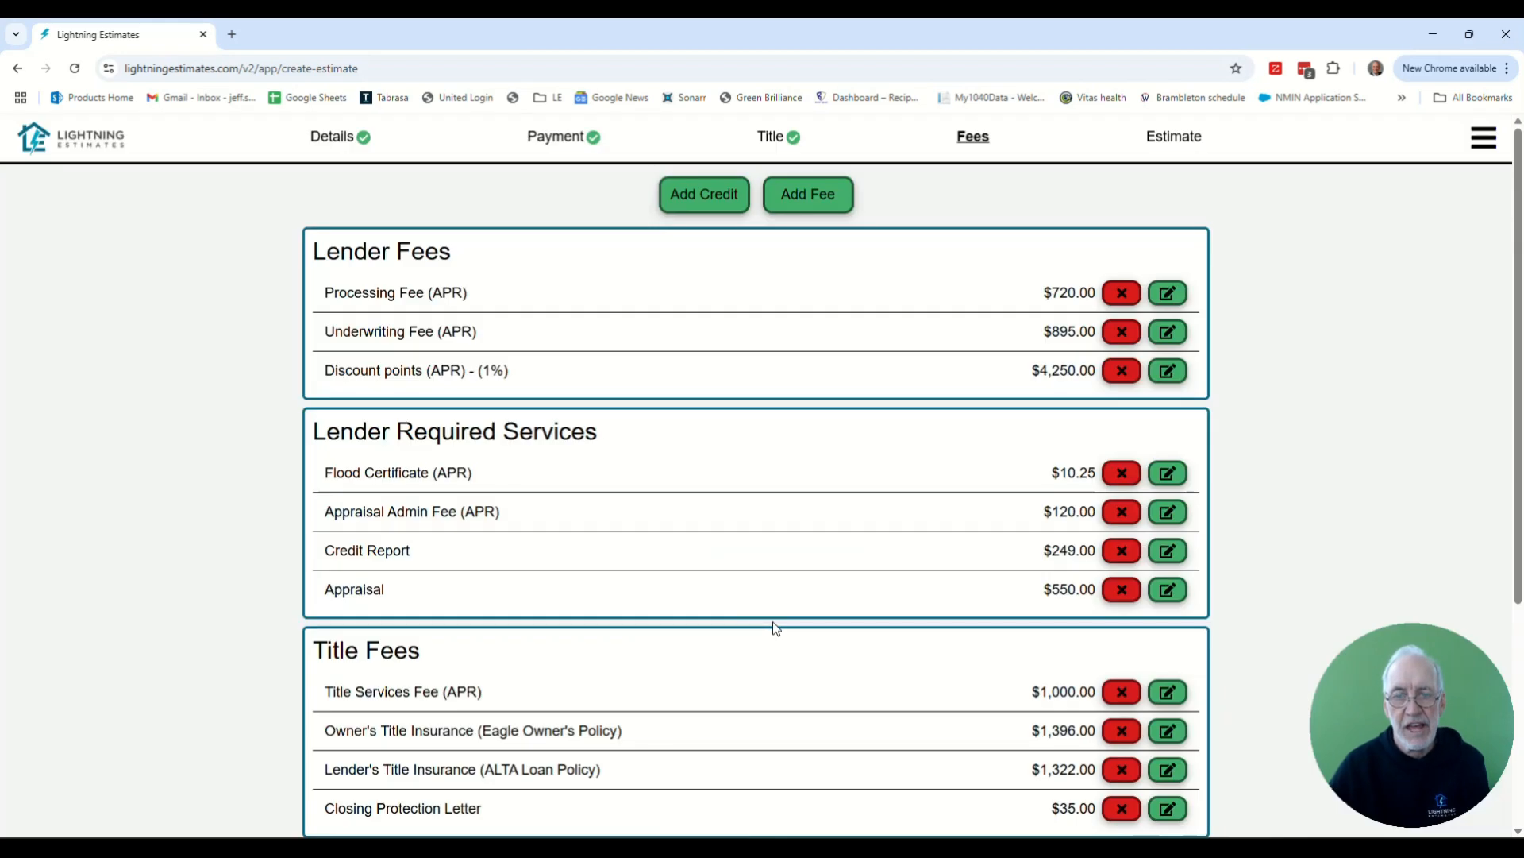
# Change the Title Services Fee to a flat amount of $500
pyautogui.scroll(-4, 776, 628)
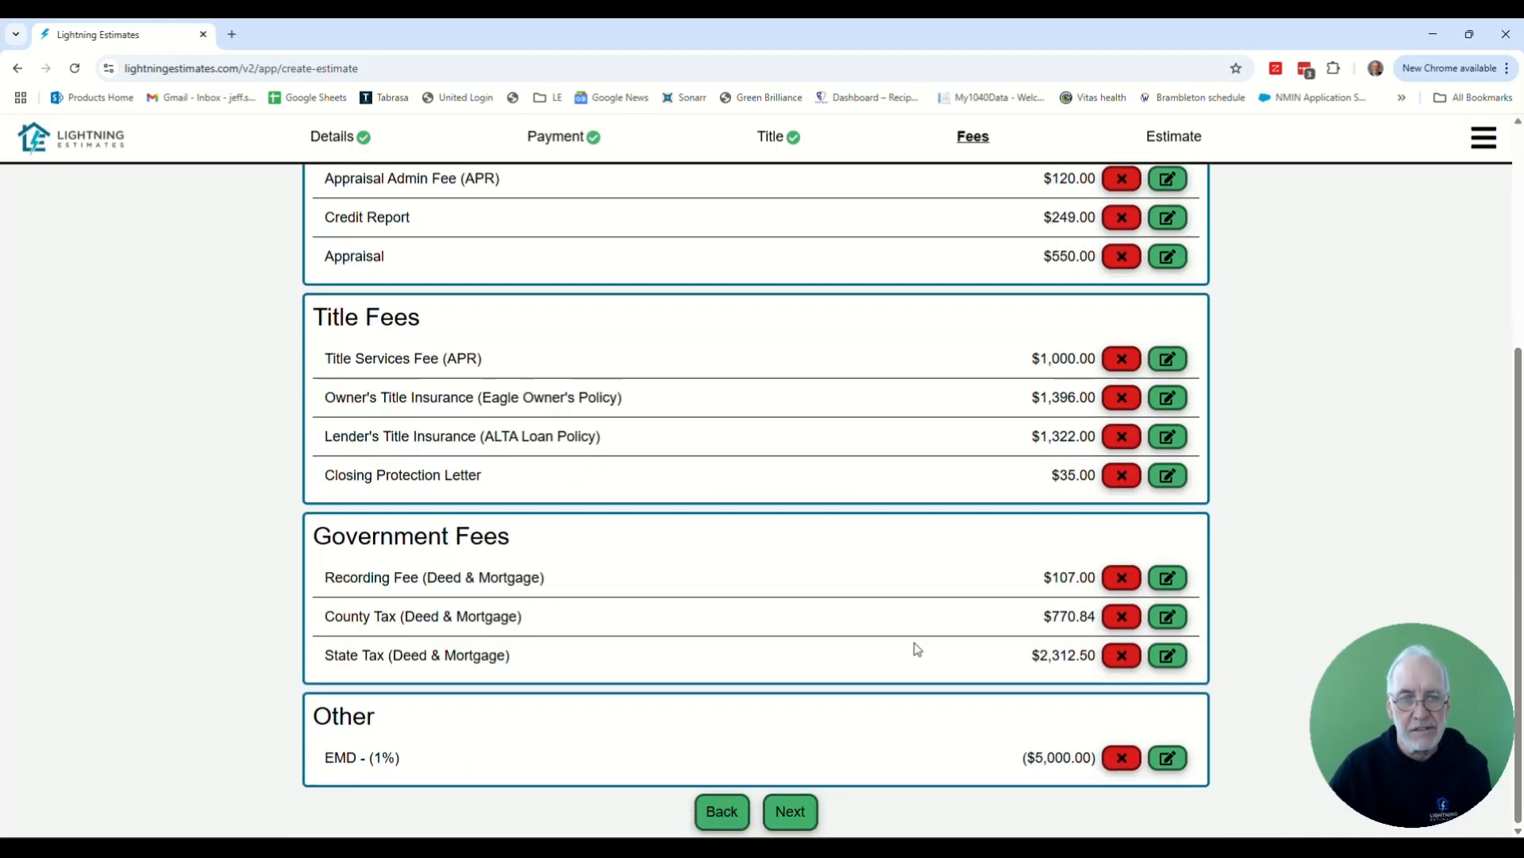
pyautogui.scroll(2, 918, 647)
pyautogui.scroll(-1, 919, 665)
pyautogui.scroll(-1, 920, 665)
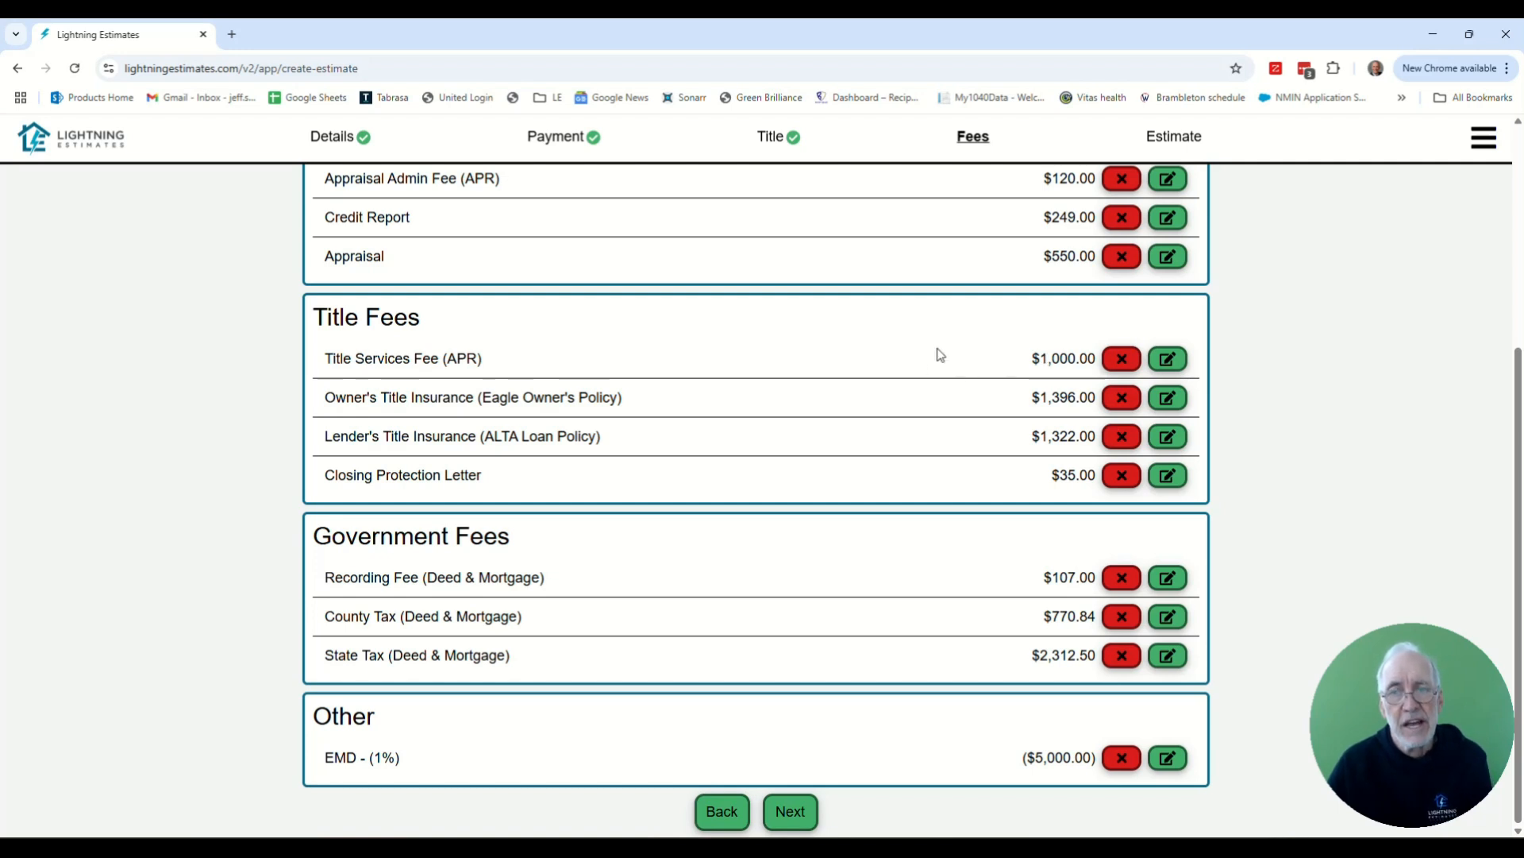
pyautogui.click(1169, 359)
pyautogui.moveTo(802, 497); pyautogui.dragTo(956, 515)
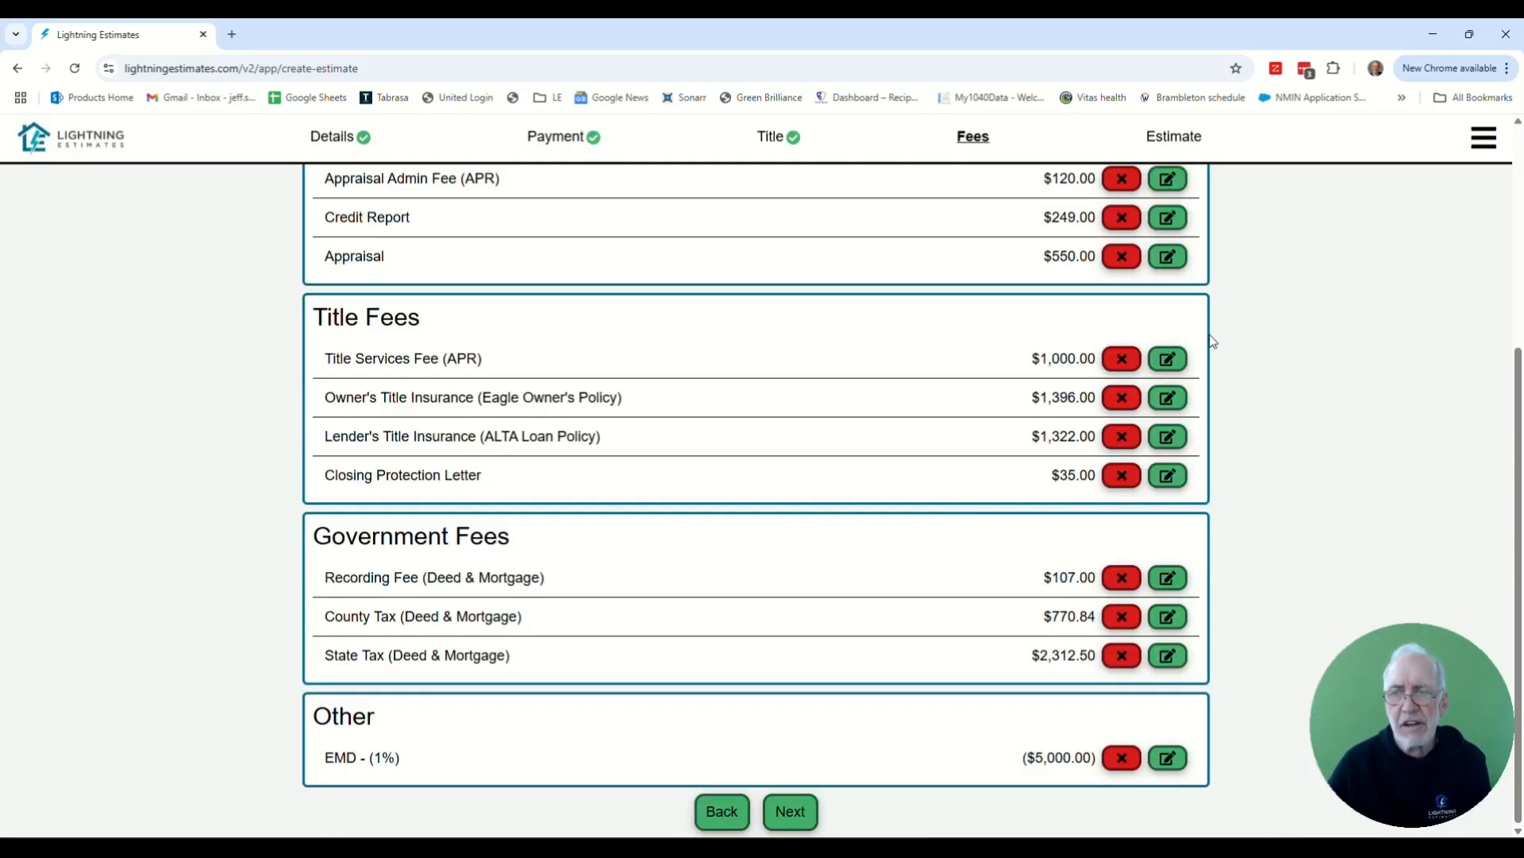
pyautogui.click(1169, 359)
pyautogui.moveTo(805, 496); pyautogui.dragTo(880, 503)
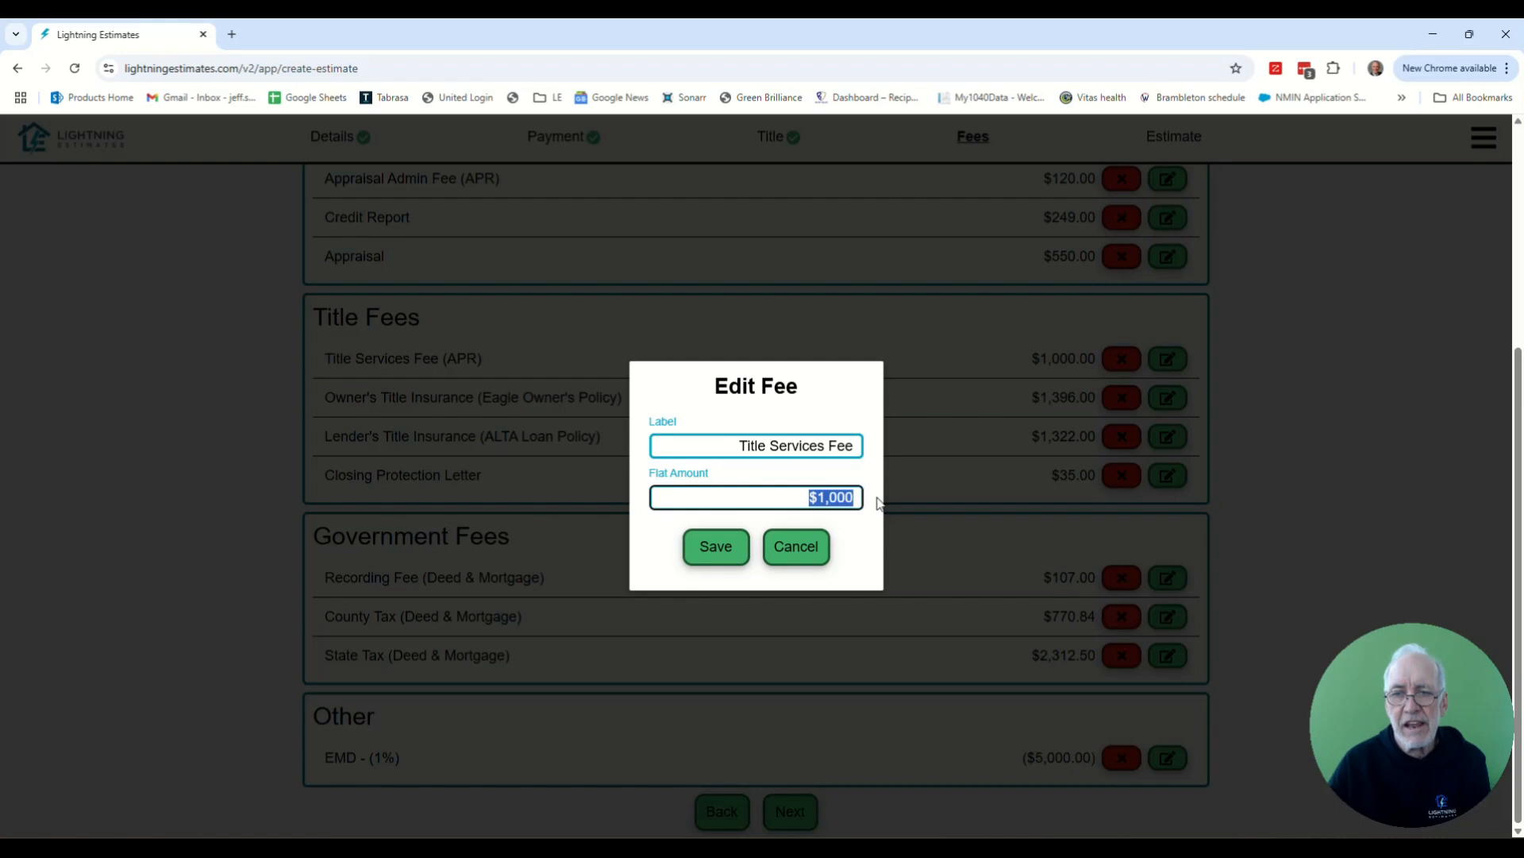
pyautogui.write('500')
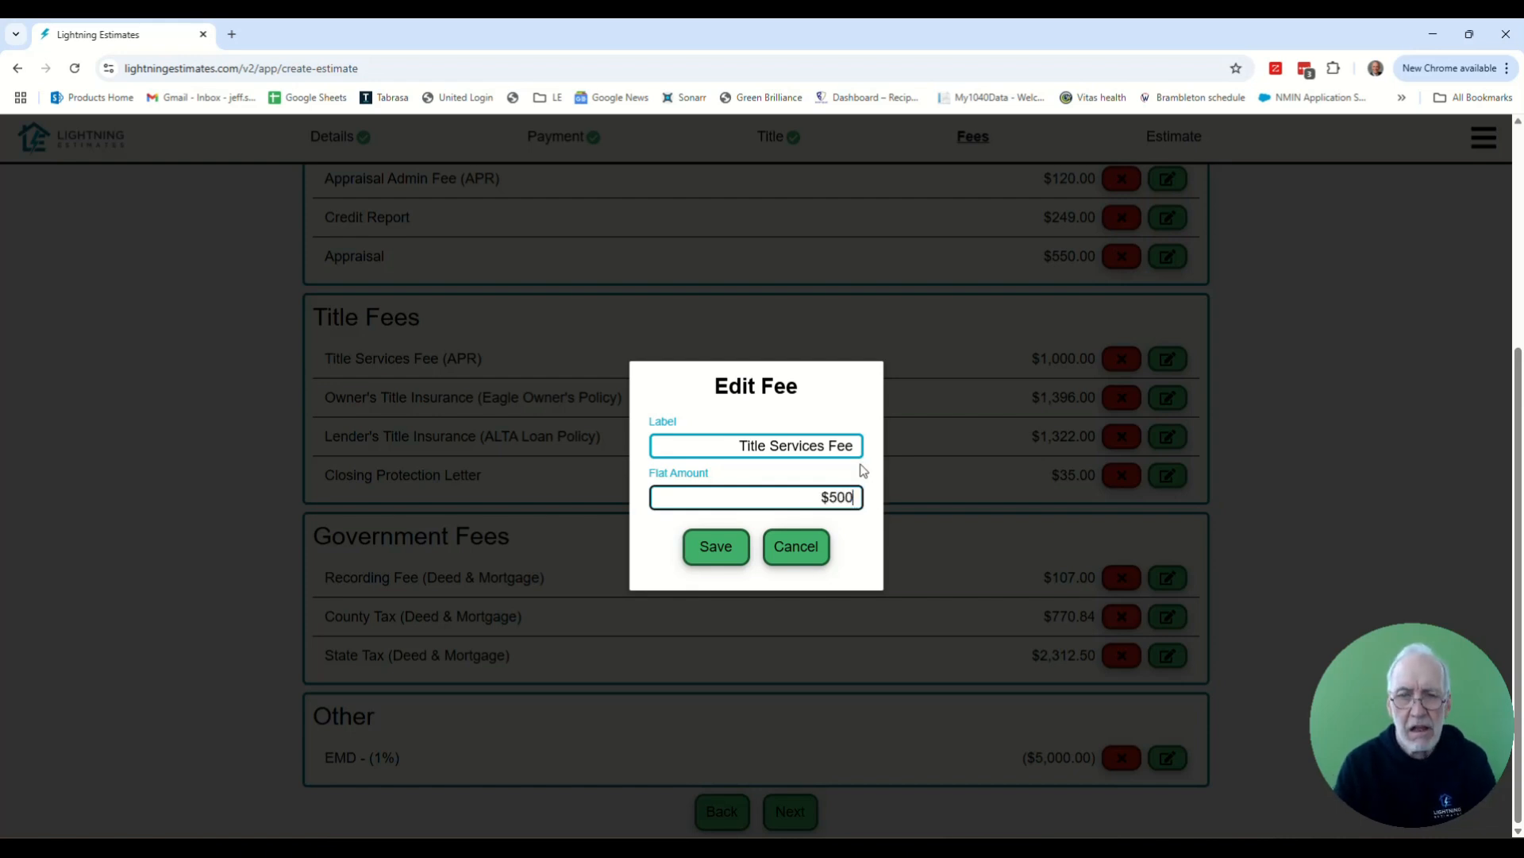
pyautogui.click(721, 547)
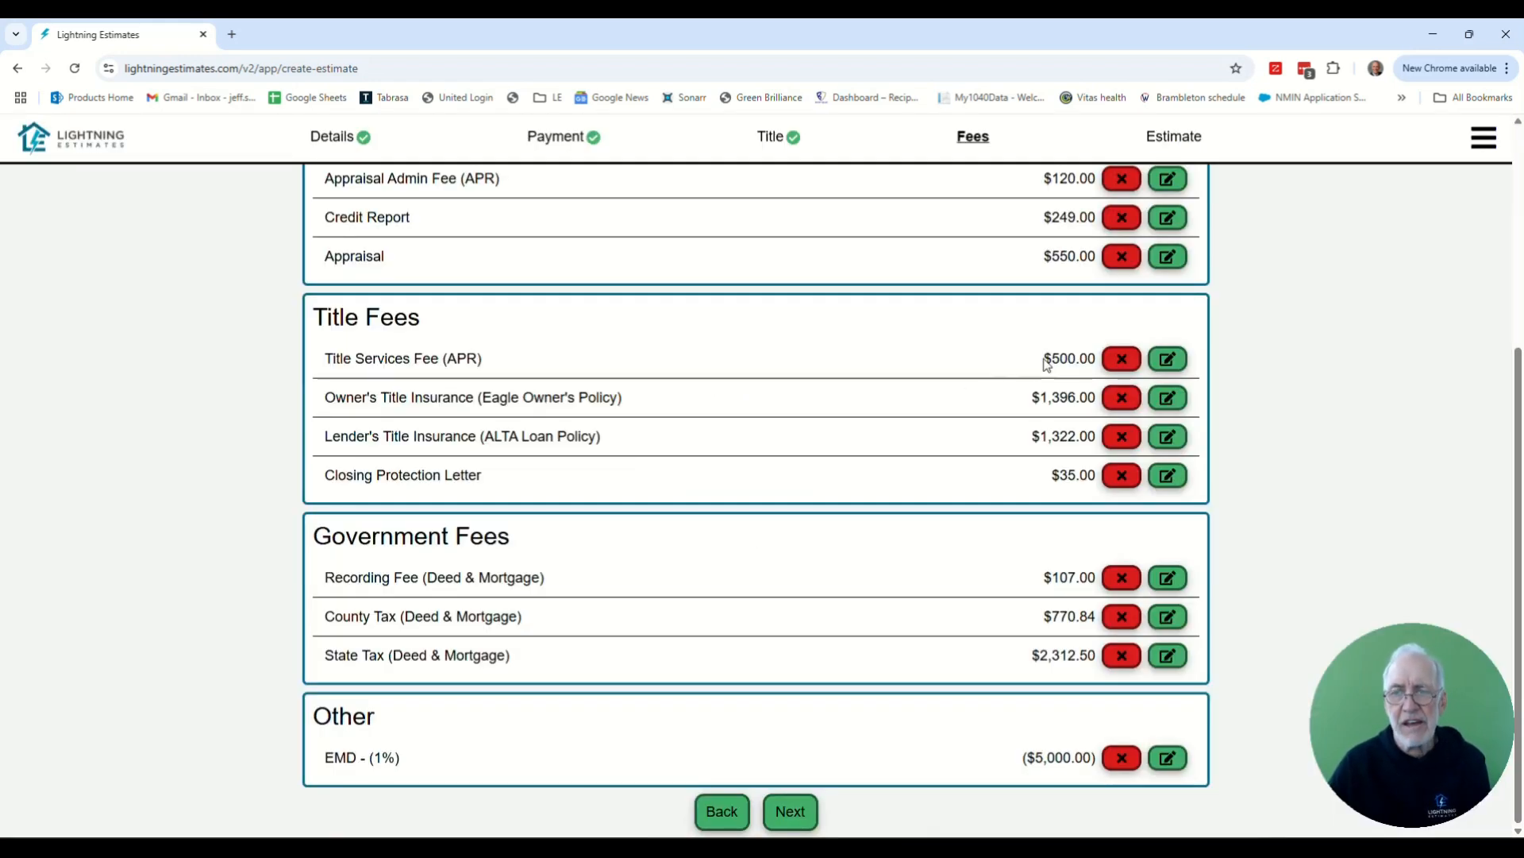
# Proceed to the finished estimate and enter the client's full name as its saved name
pyautogui.click(791, 811)
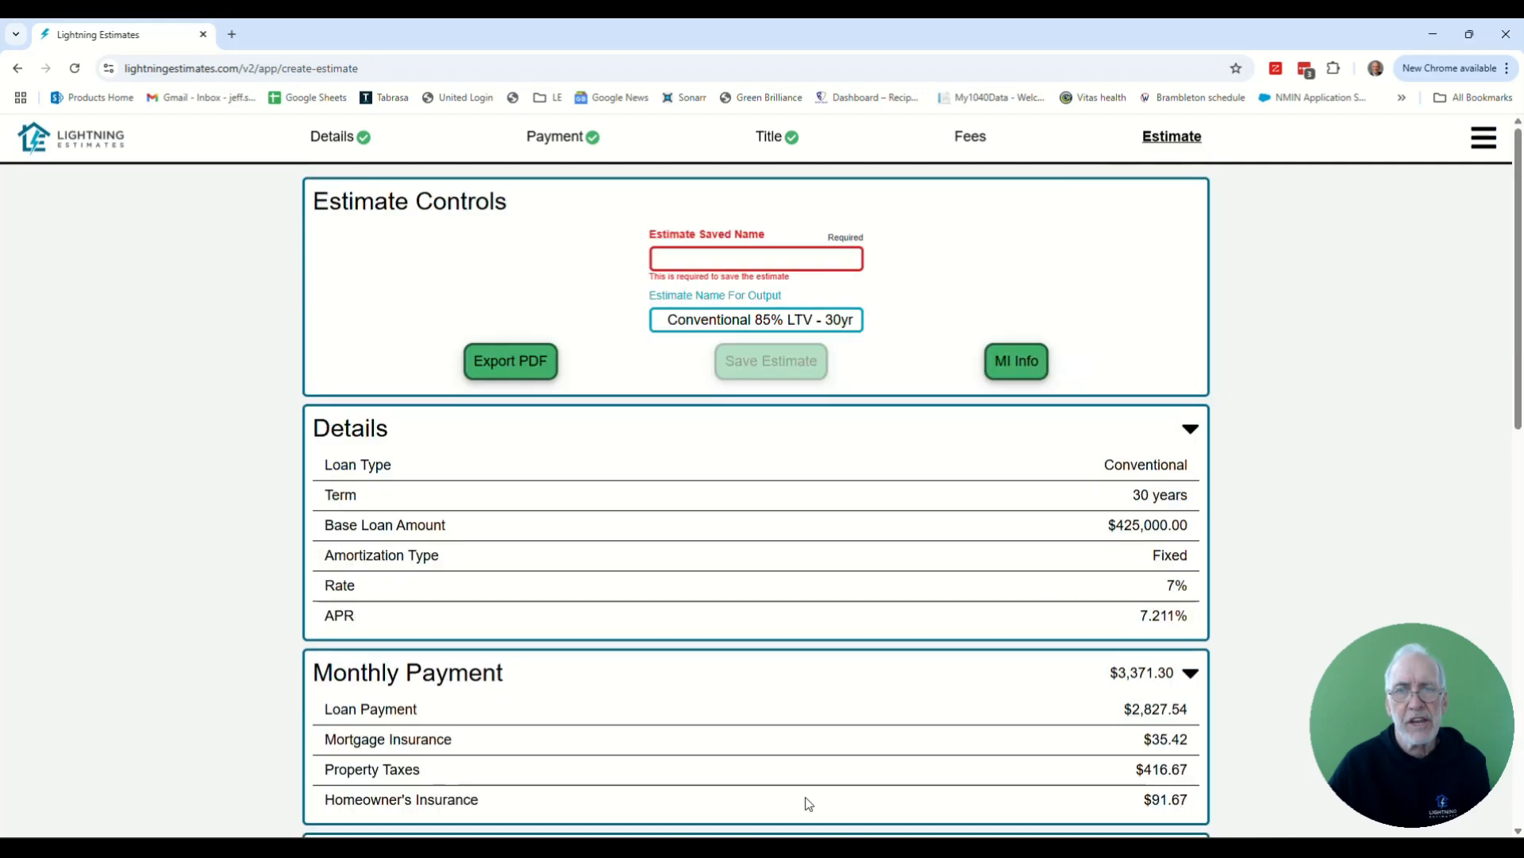
pyautogui.click(753, 254)
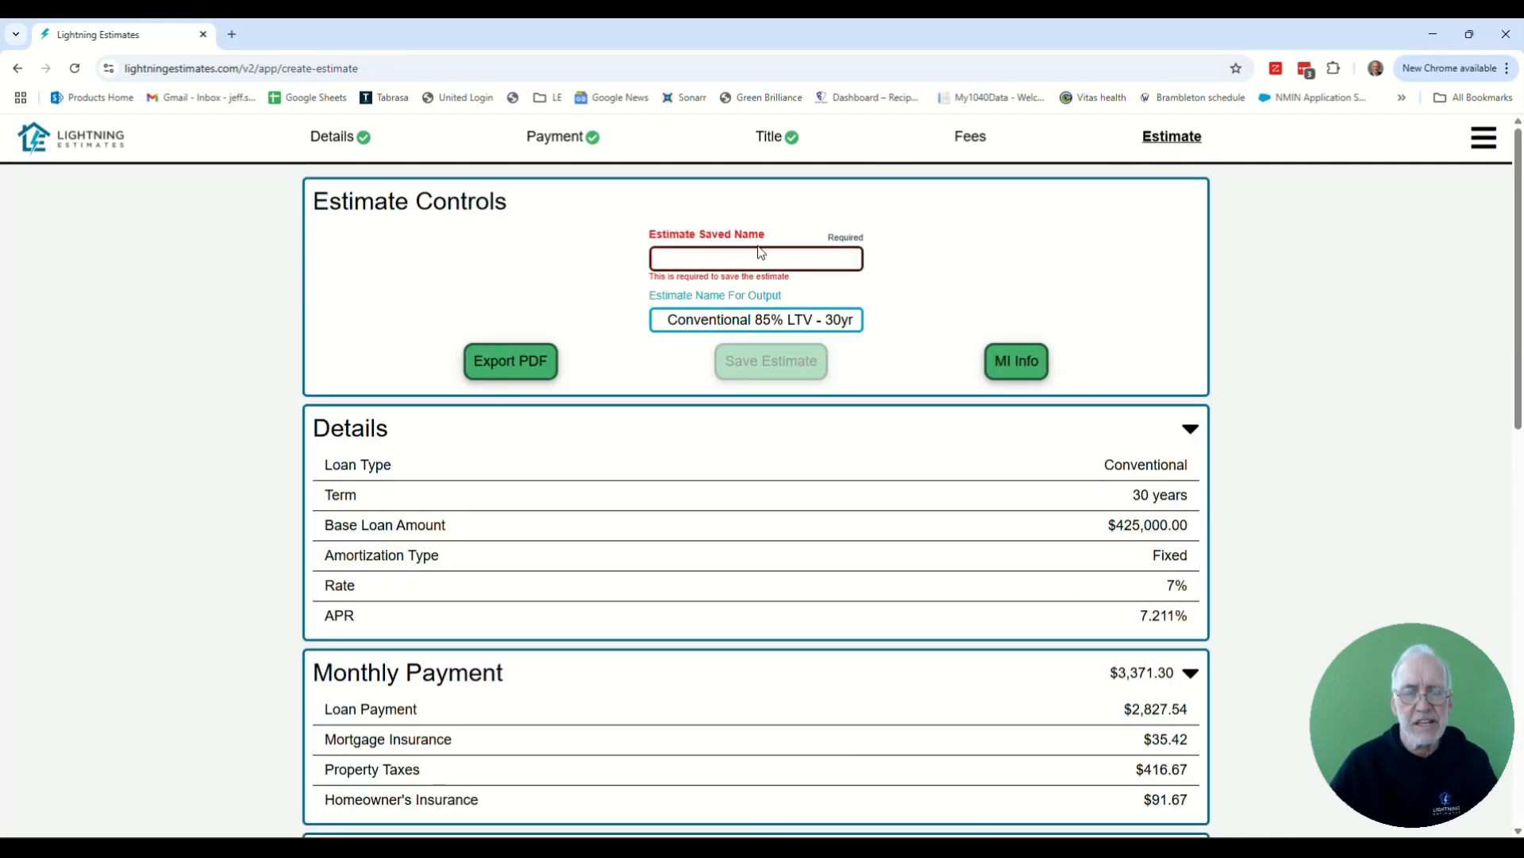
pyautogui.write('John Doe')
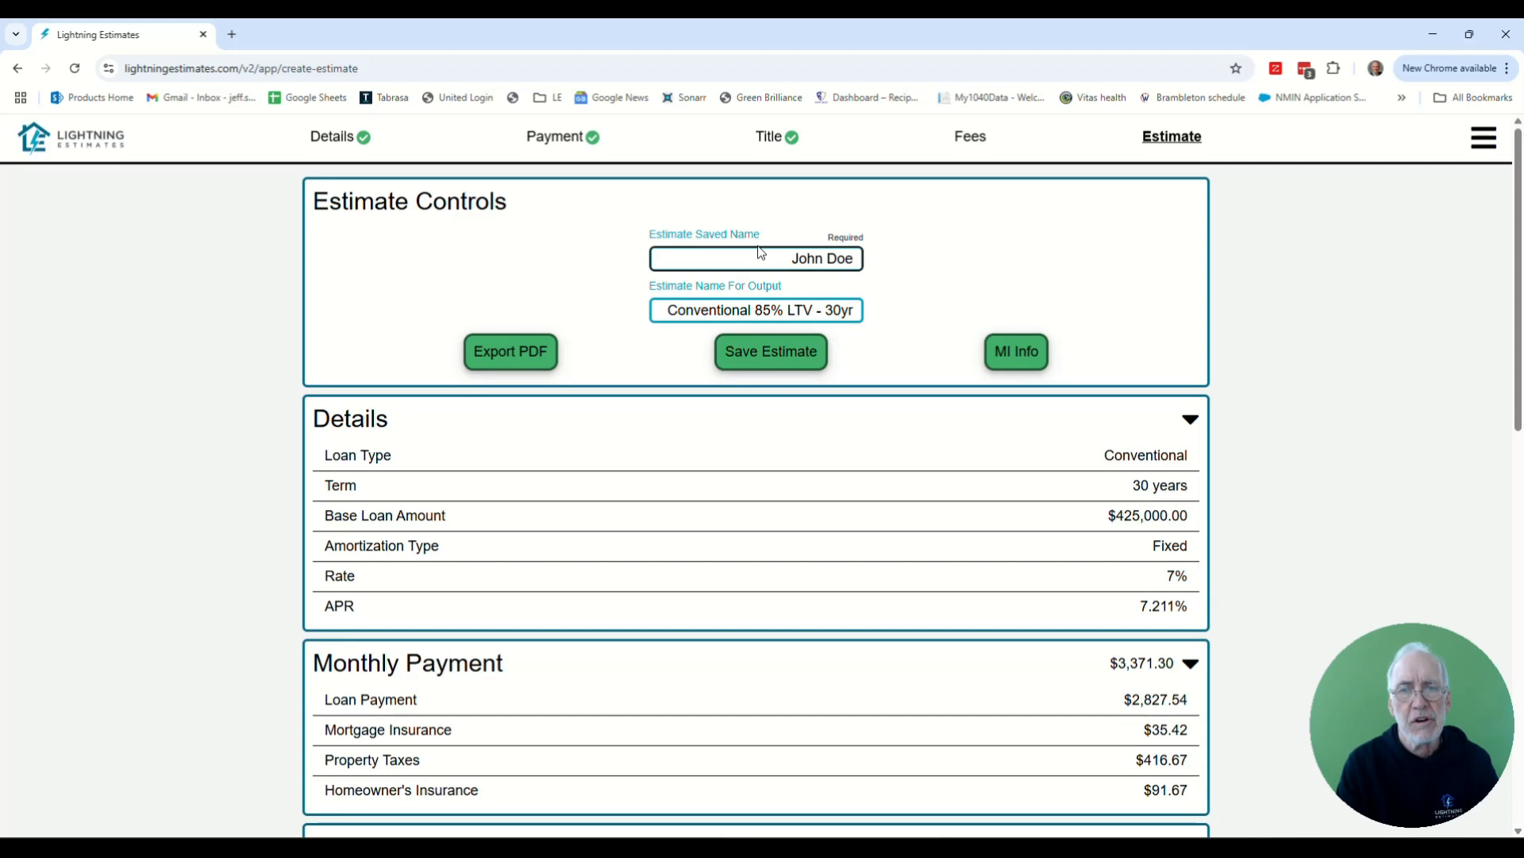
# Set the estimate's output name to "30 yr fix 15% down option" and save the estimate
pyautogui.click(750, 311)
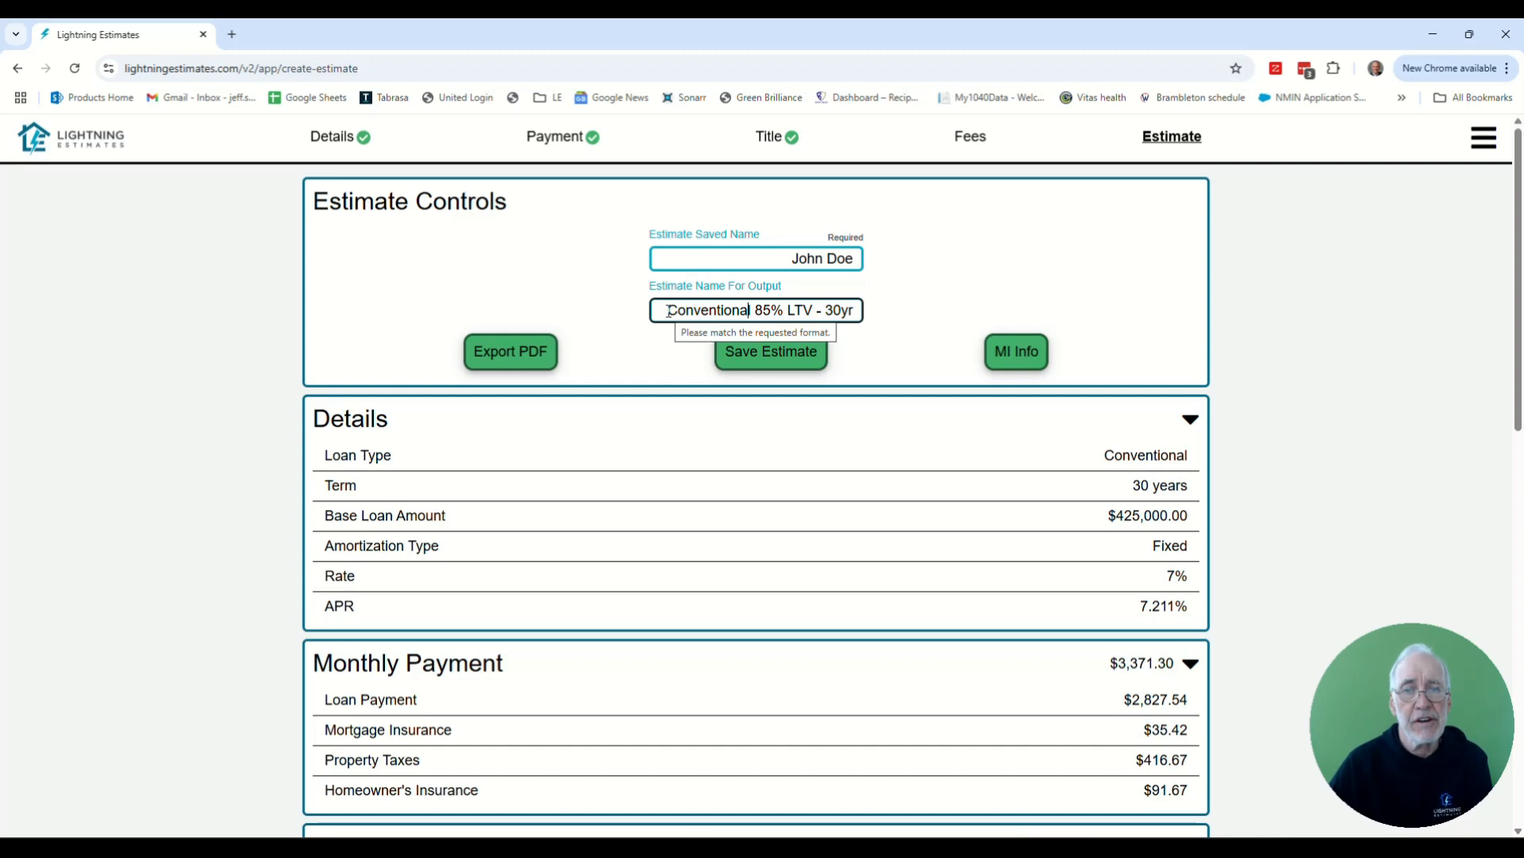
pyautogui.moveTo(668, 311); pyautogui.dragTo(919, 323)
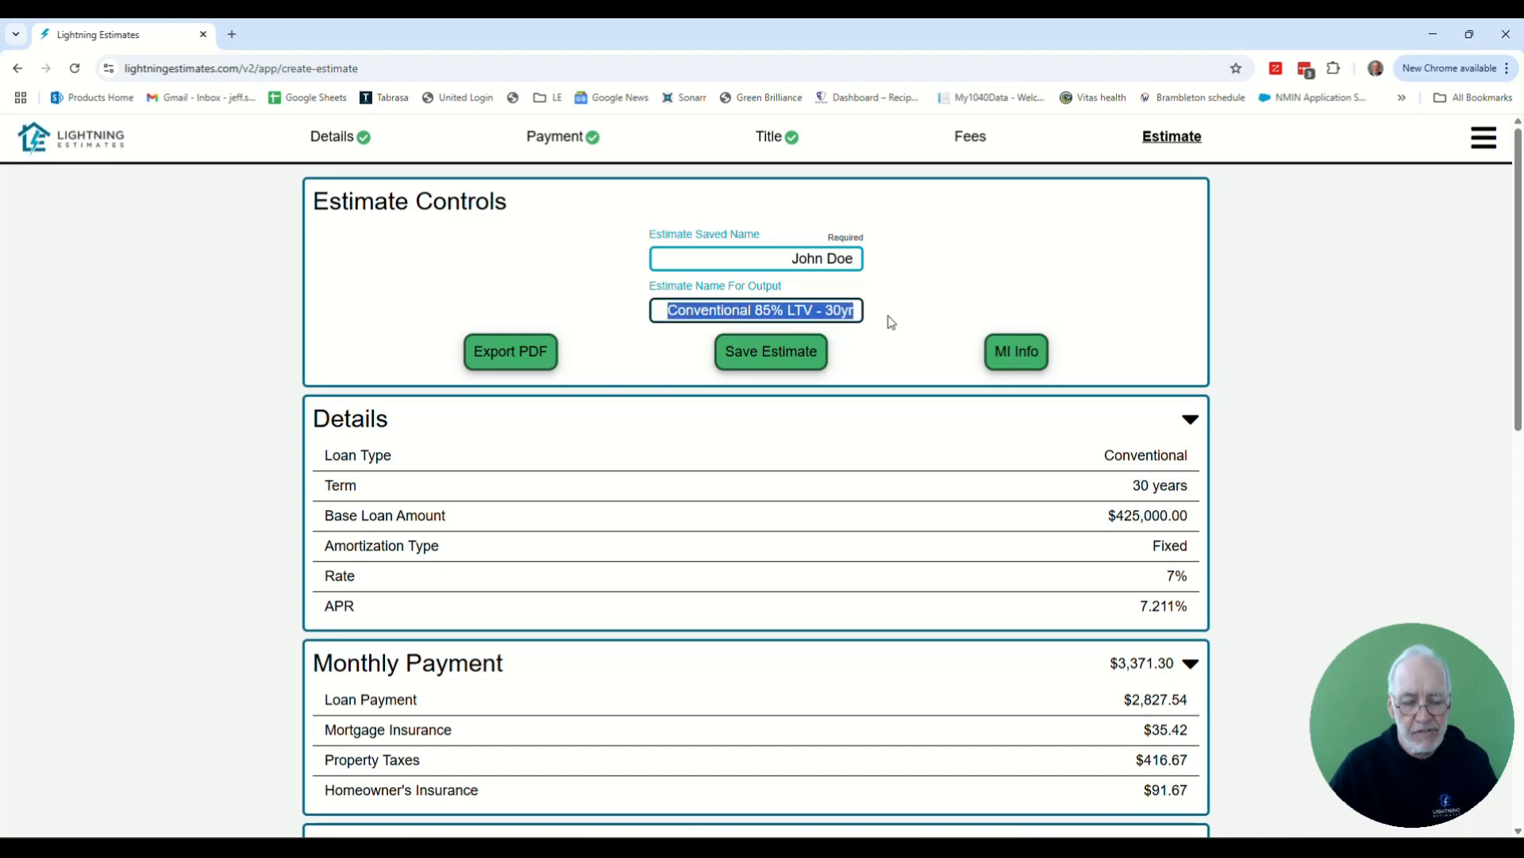
pyautogui.write('30 yr ')
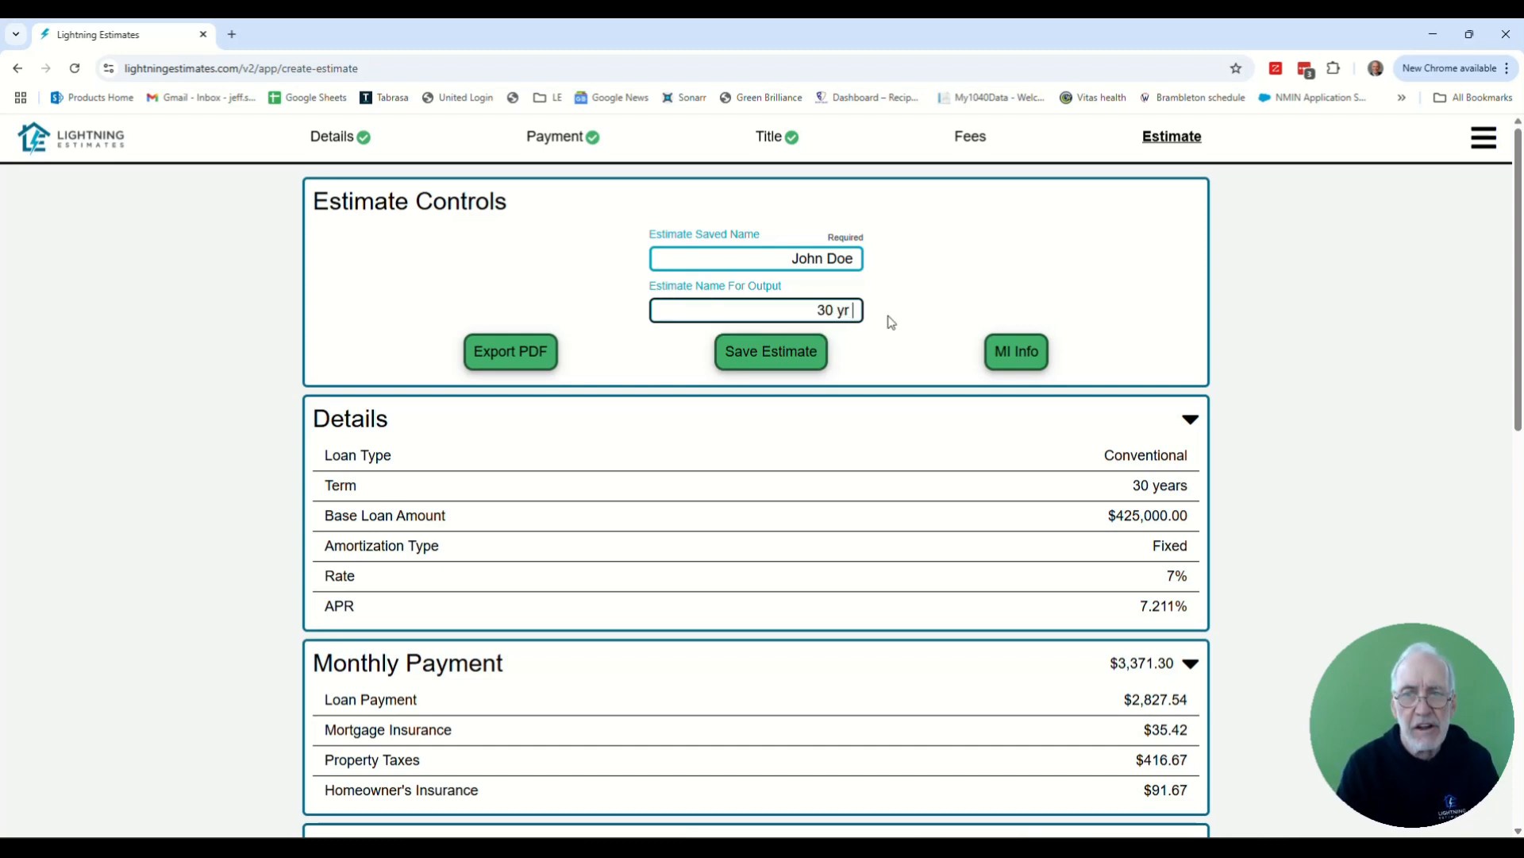
pyautogui.write('fix 5% do')
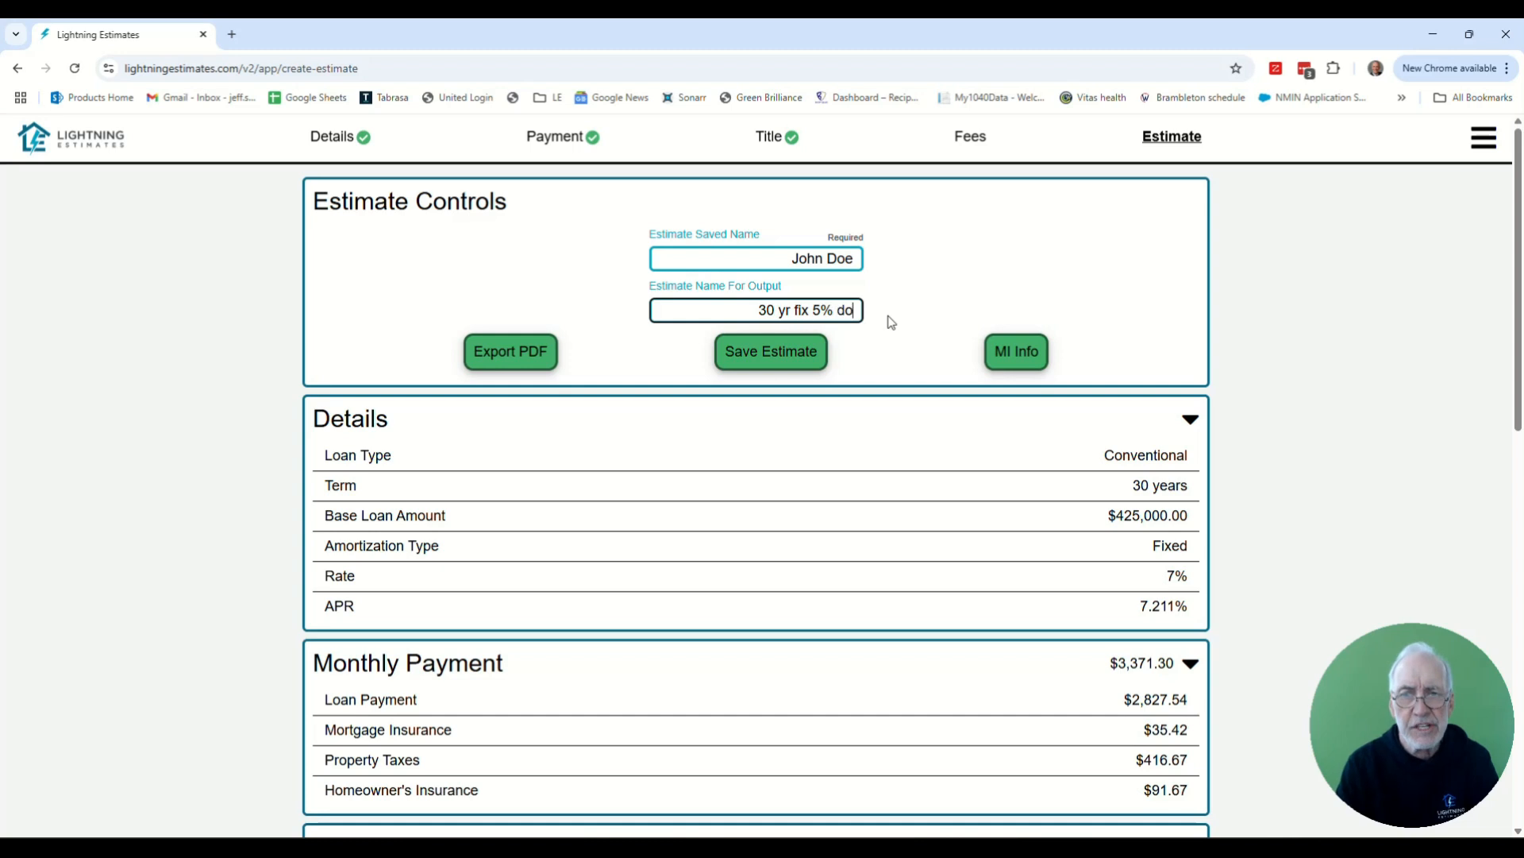
pyautogui.write('wn co')
pyautogui.press('BackSpace')
pyautogui.press('BackSpace')
pyautogui.press('BackSpace')
pyautogui.press('BackSpace')
pyautogui.press('BackSpace')
pyautogui.press('BackSpace')
pyautogui.press('BackSpace')
pyautogui.press('BackSpace')
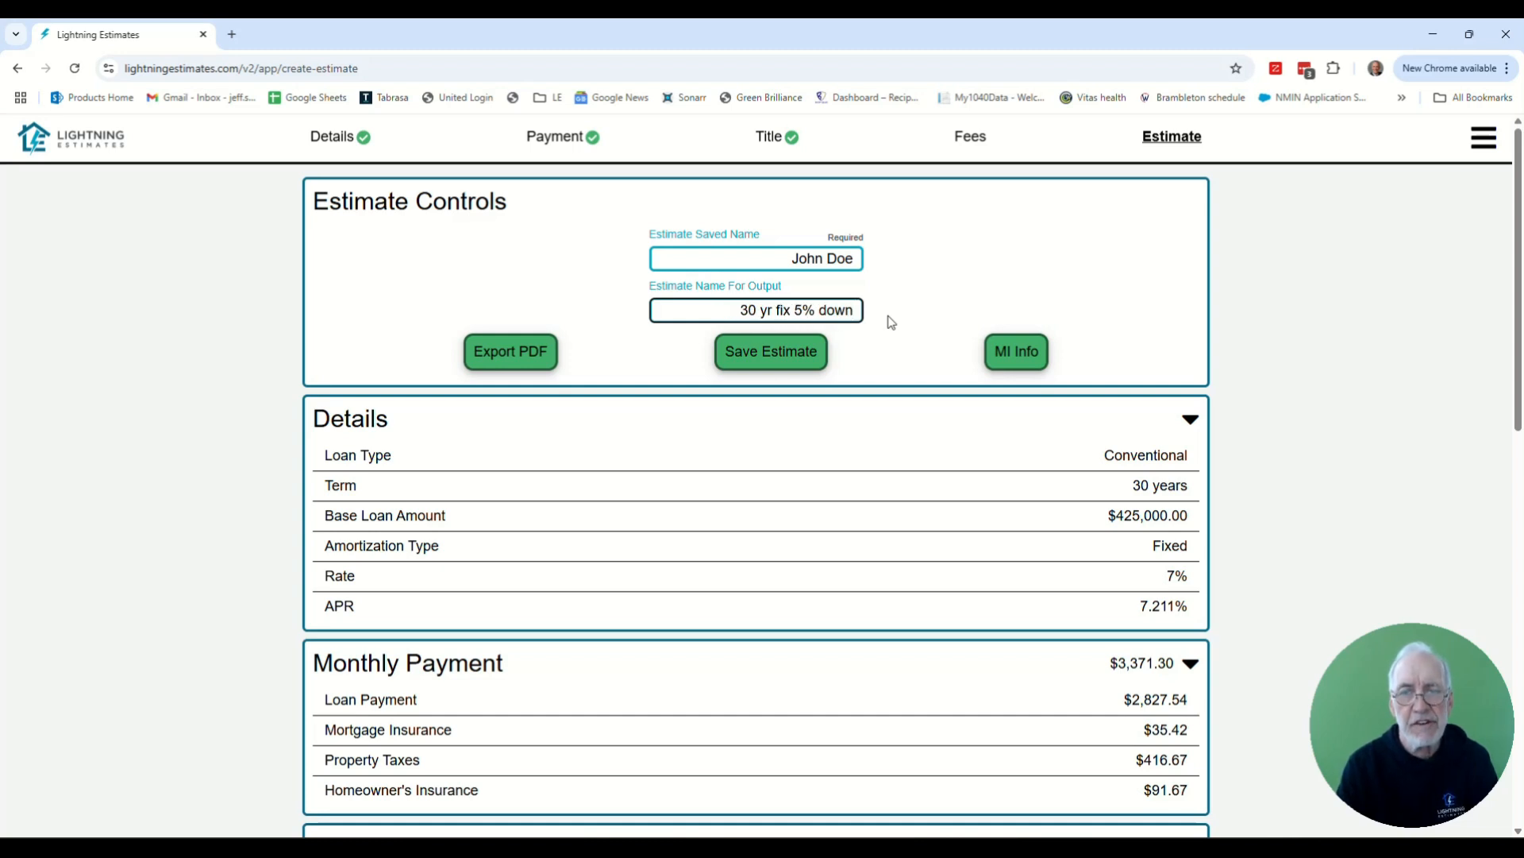
pyautogui.press('BackSpace')
pyautogui.press('BackSpace')
pyautogui.write('1')
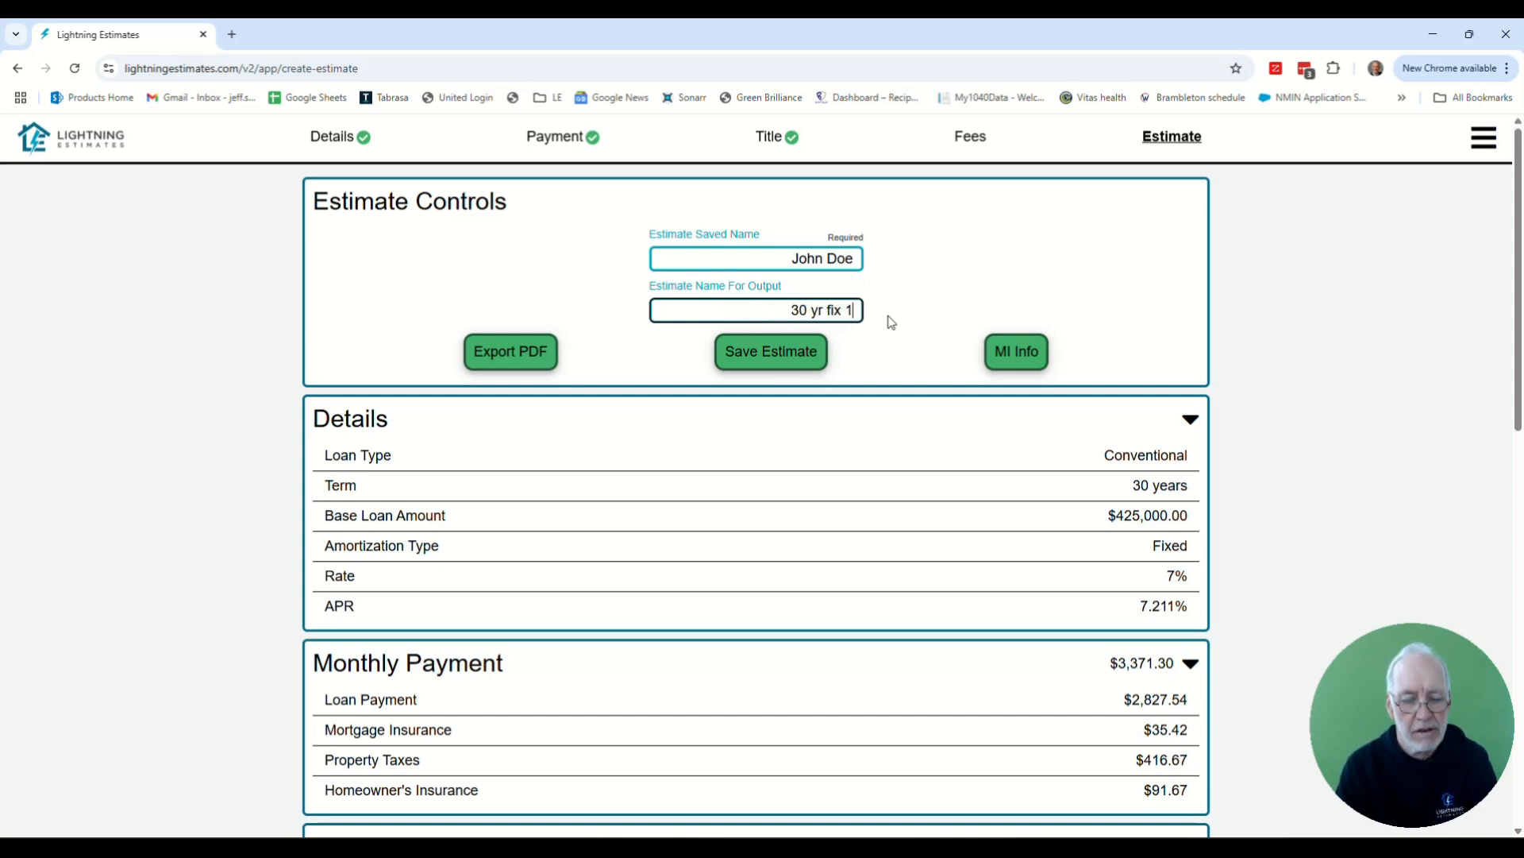
pyautogui.write('5% down option')
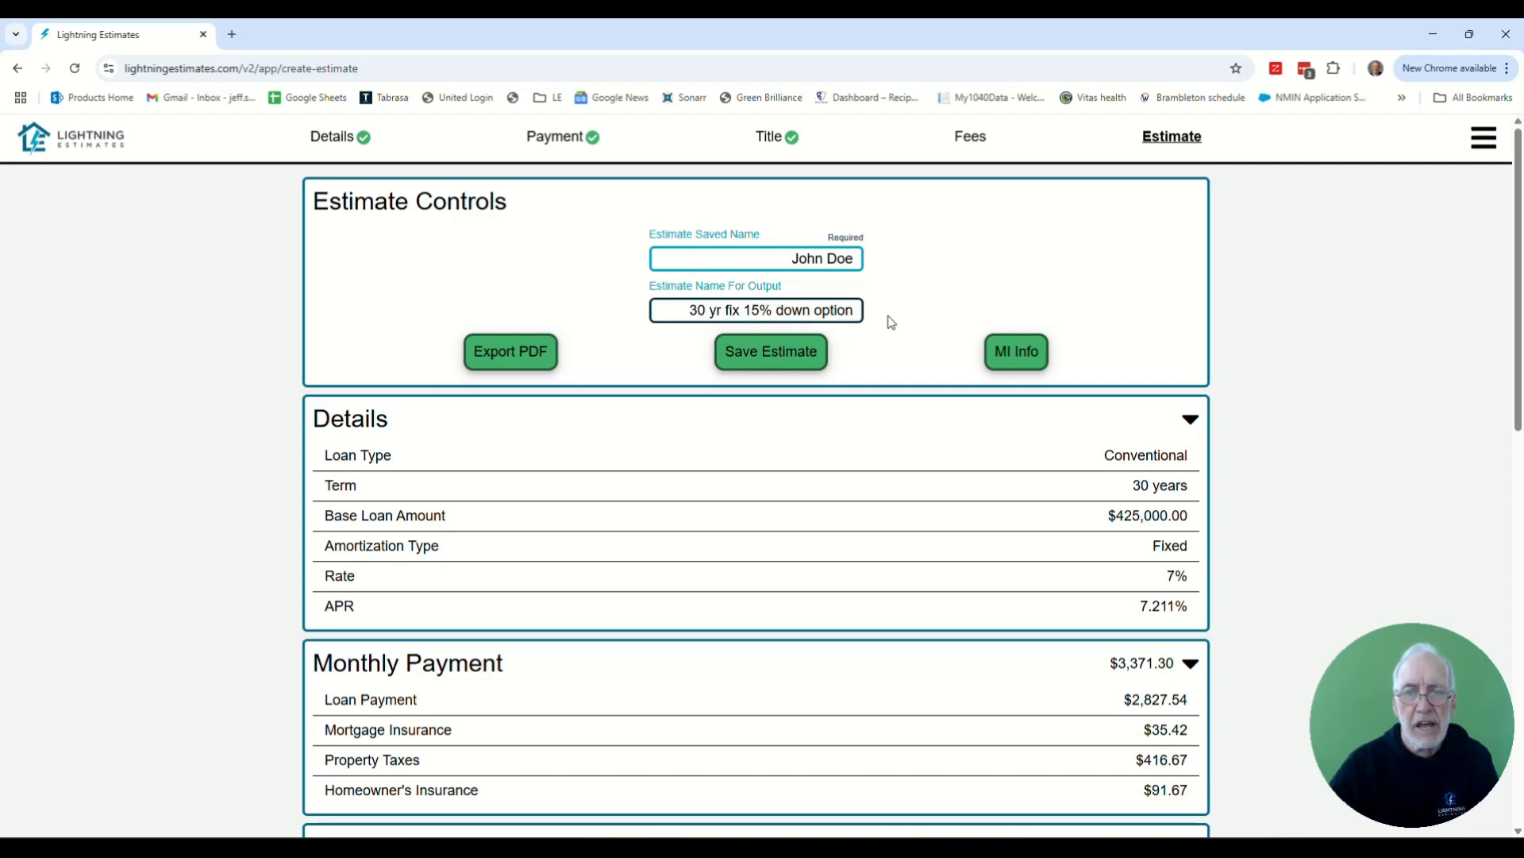
pyautogui.click(773, 354)
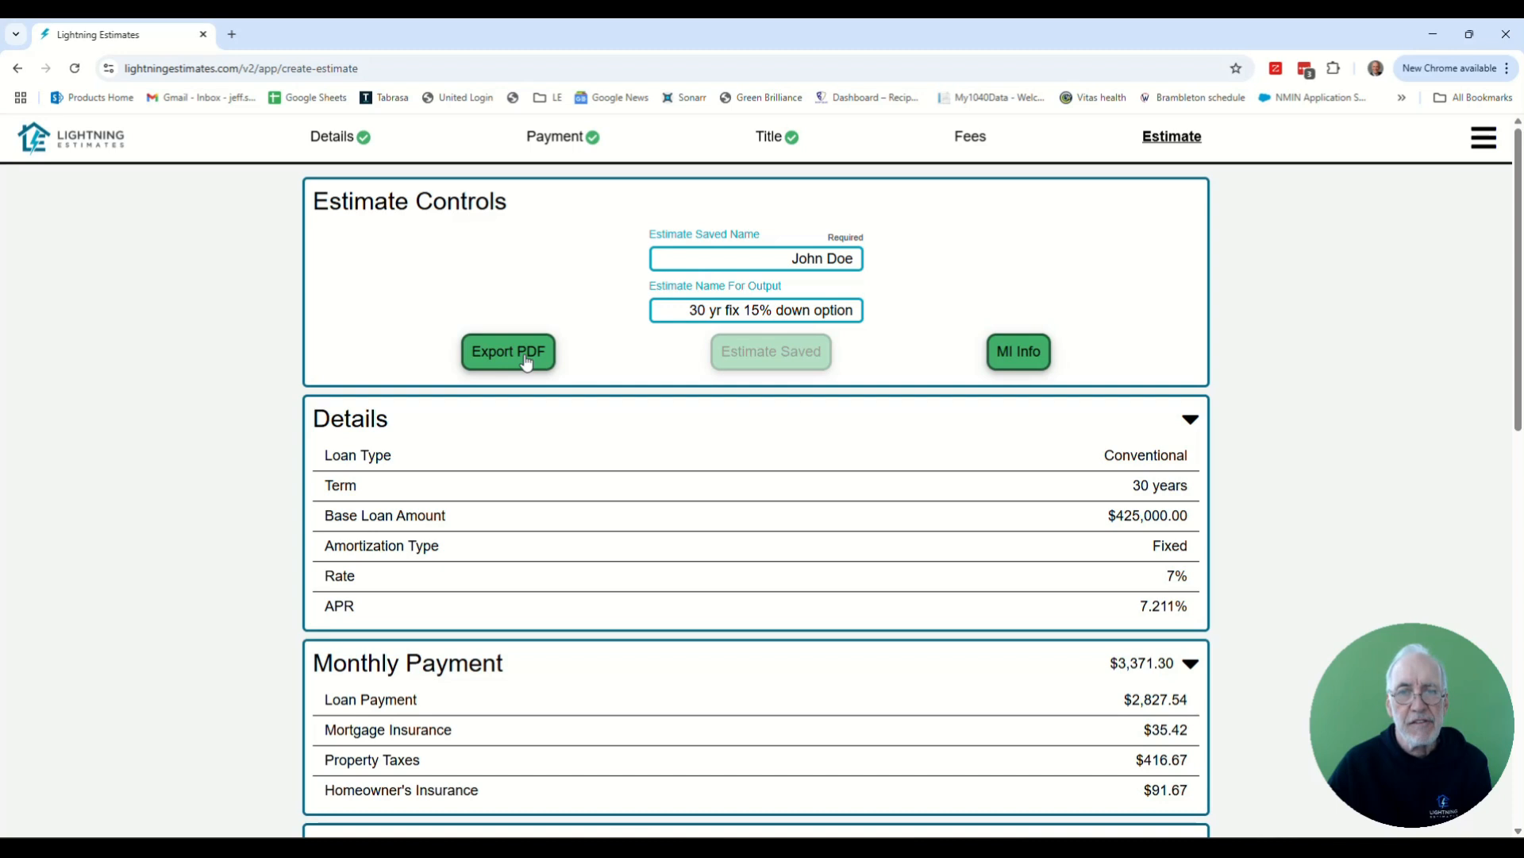
# Check the mortgage insurance company, quote and rate information for the saved estimate, and close it
pyautogui.click(1034, 360)
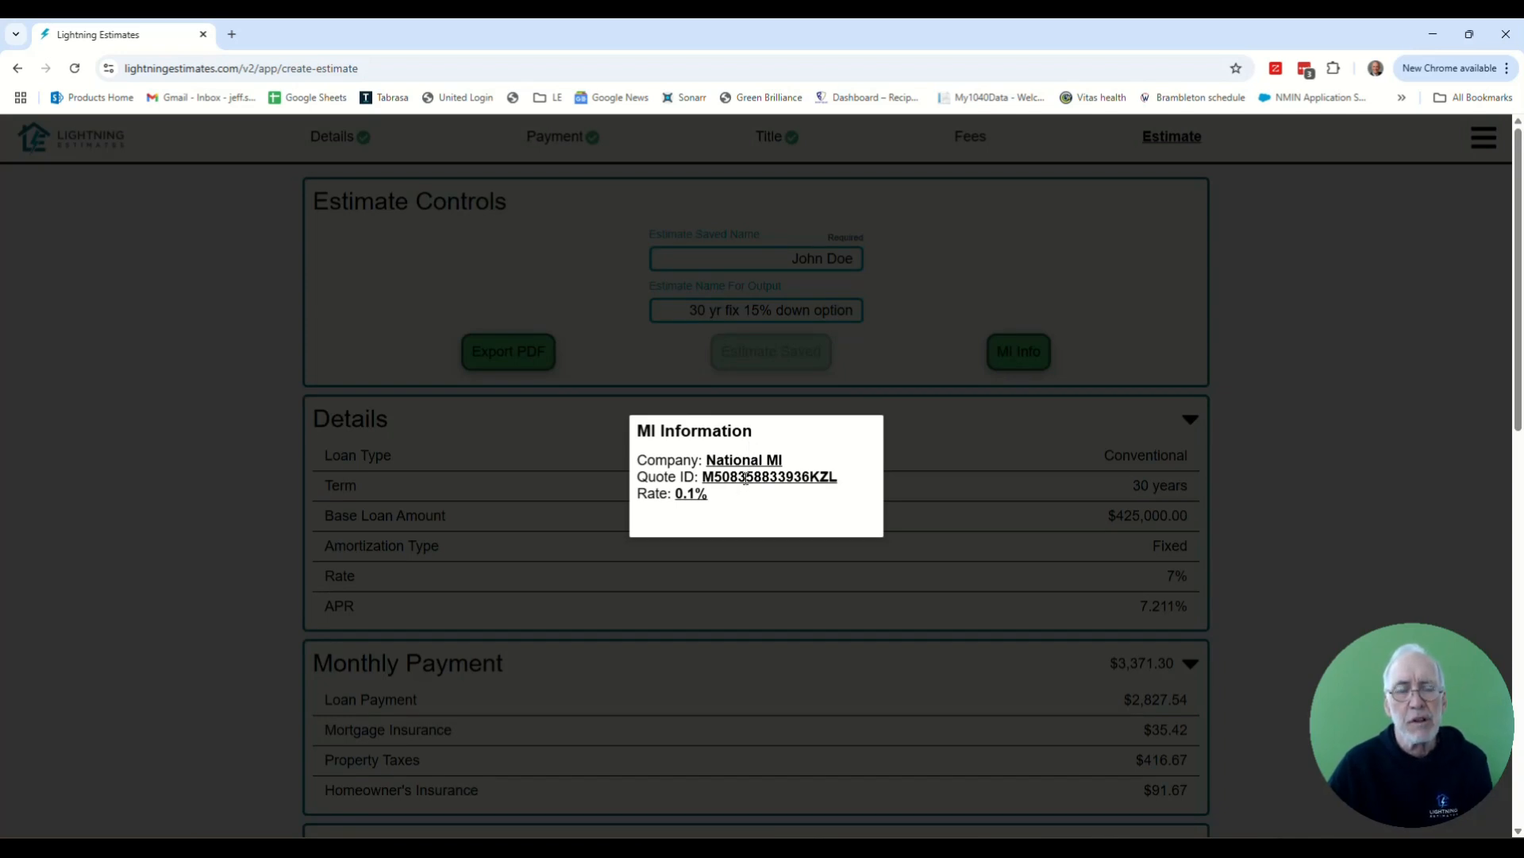
pyautogui.click(904, 310)
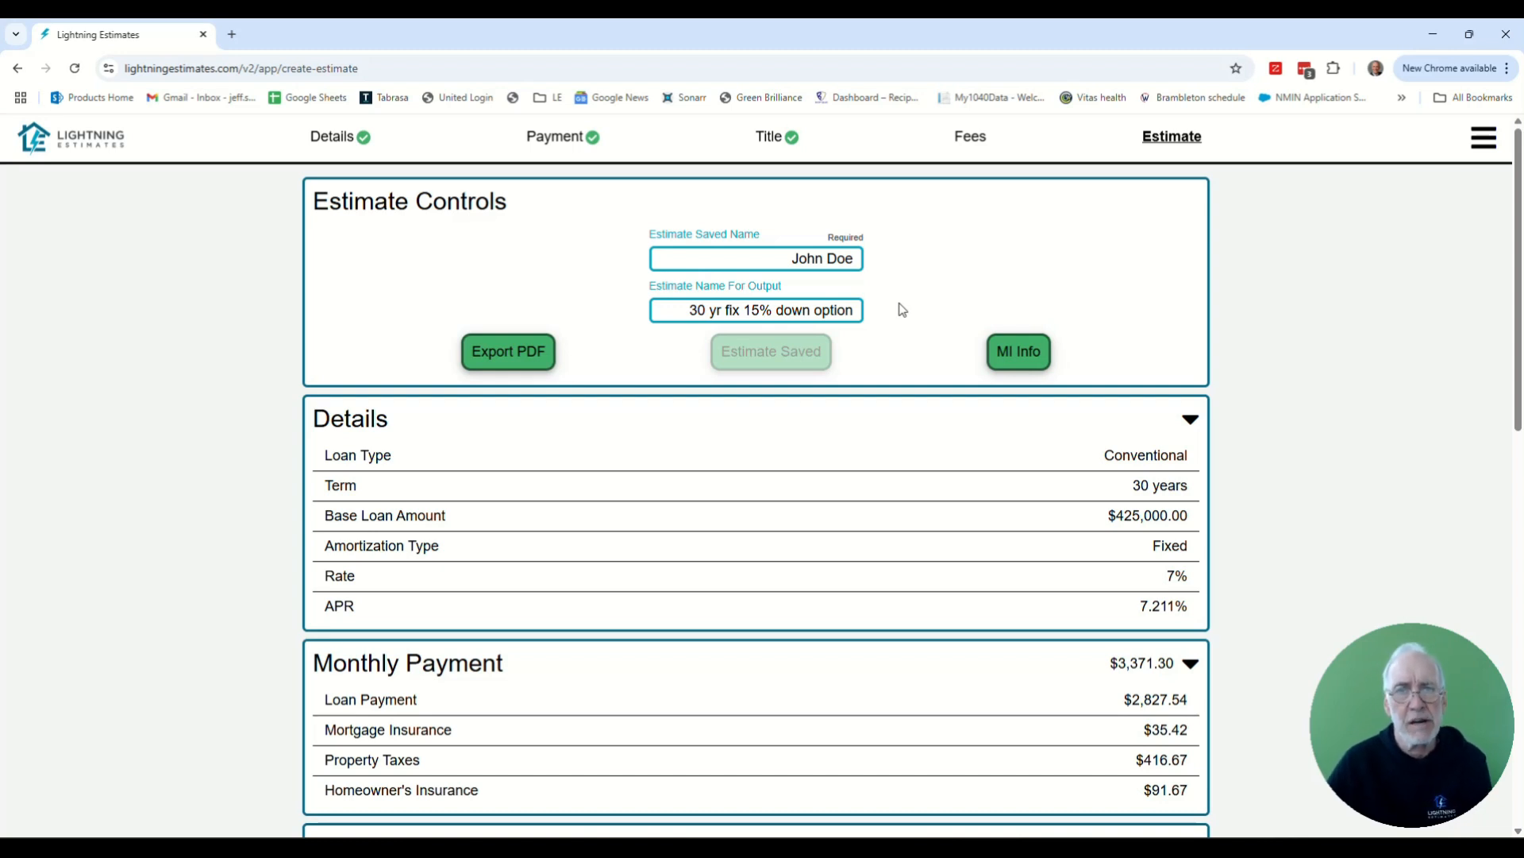
# Export the estimate as a PDF, open it to review the payment and closing cost breakdown, and return to the estimate
pyautogui.click(486, 357)
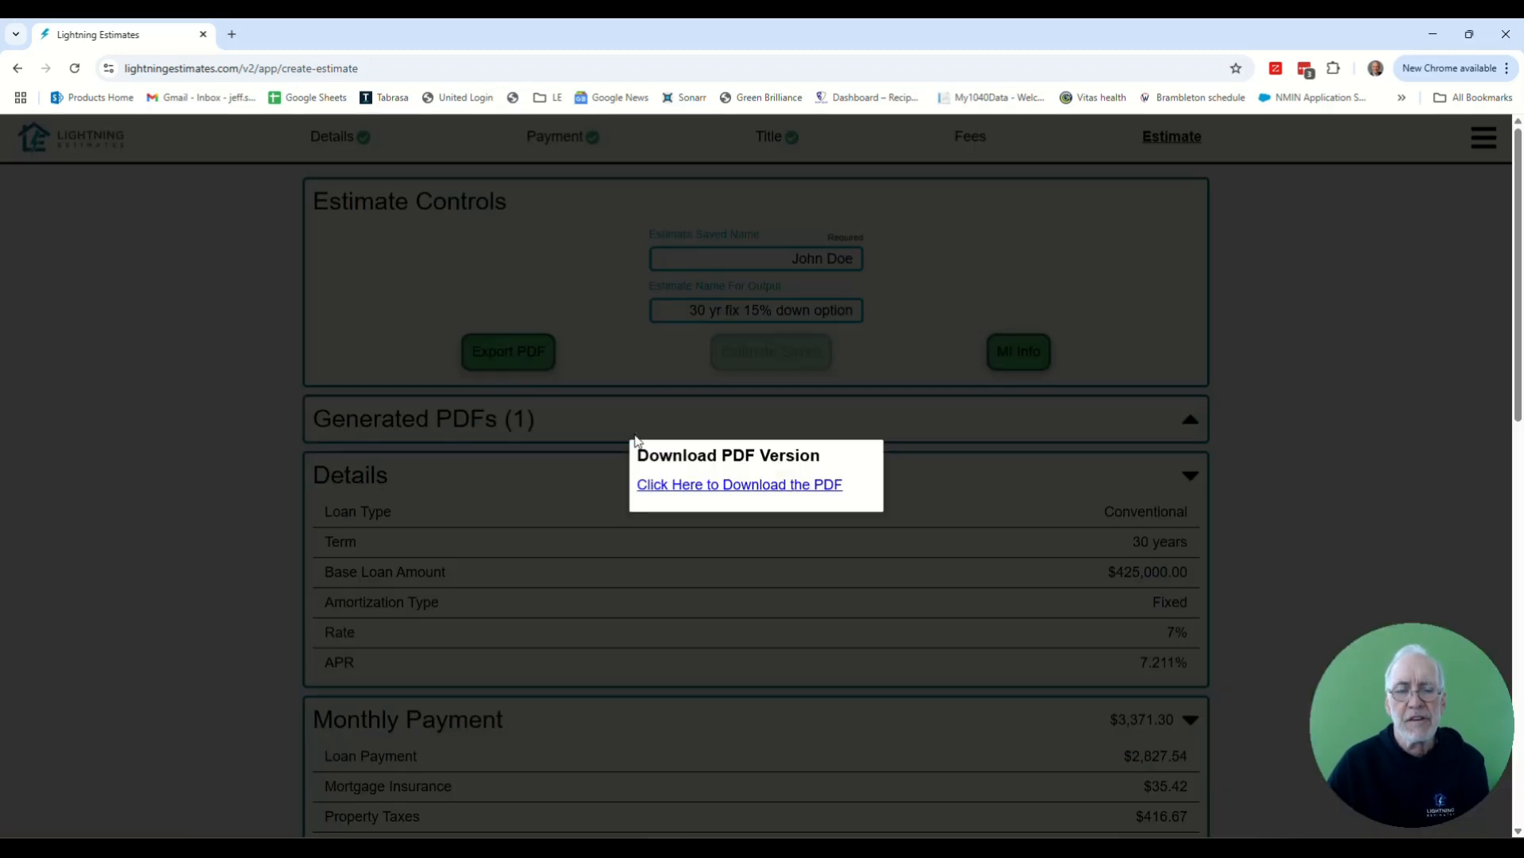
pyautogui.click(756, 485)
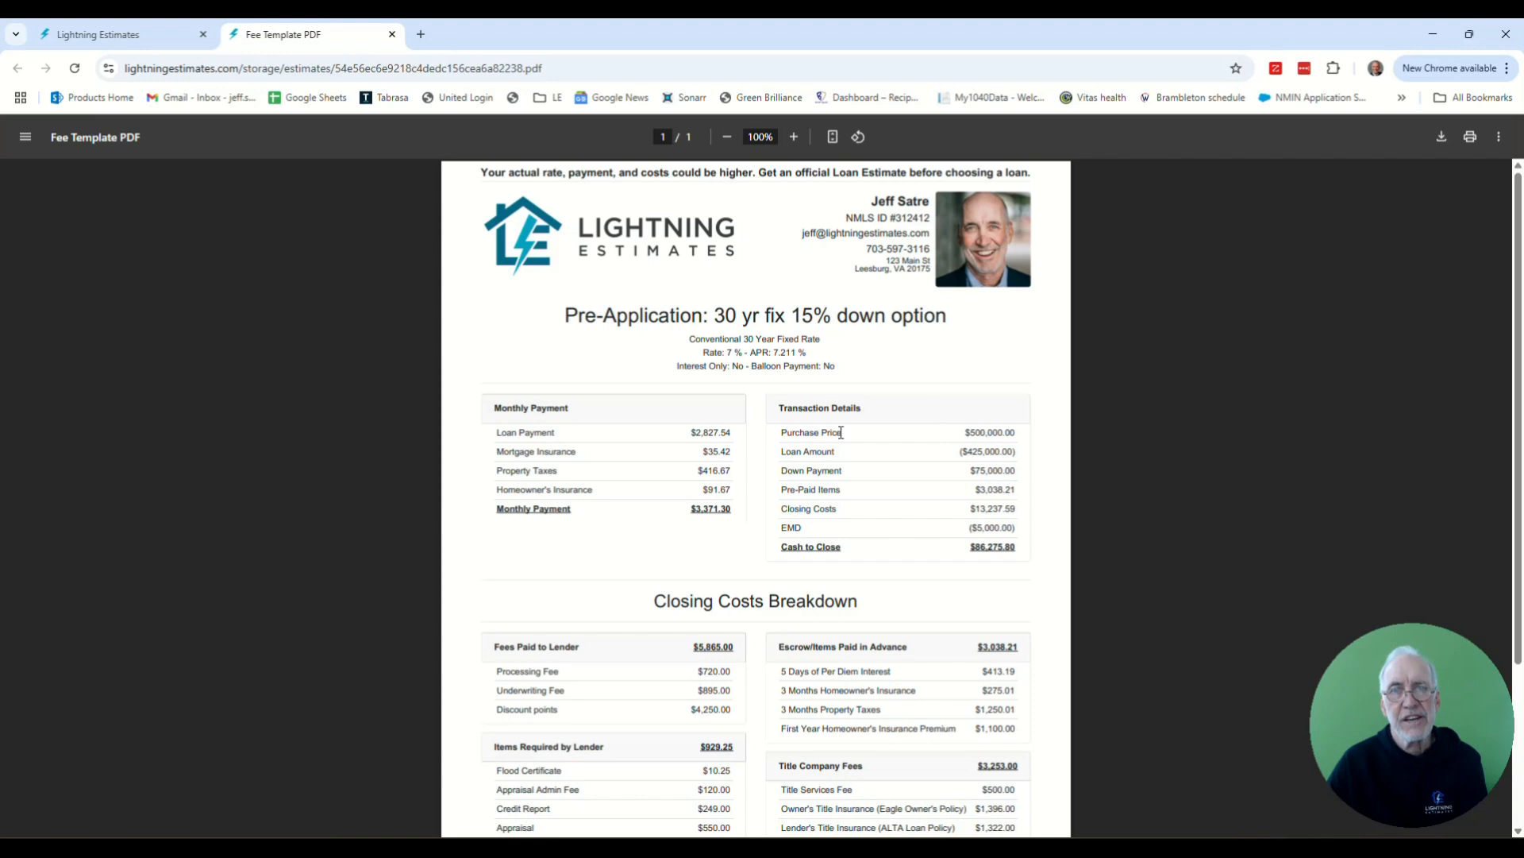
pyautogui.scroll(-2, 903, 518)
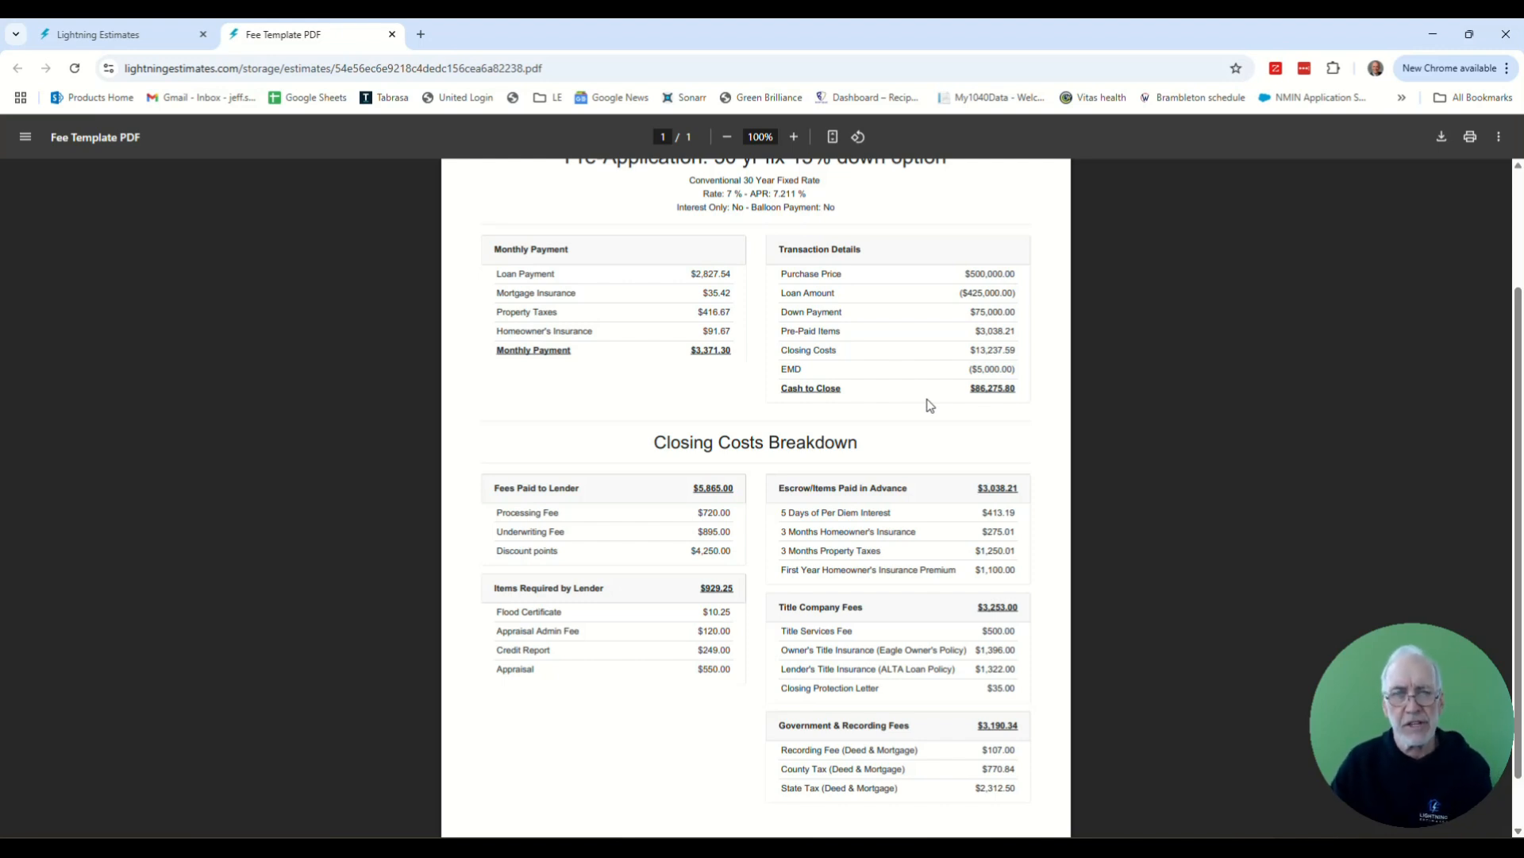
pyautogui.scroll(2, 926, 340)
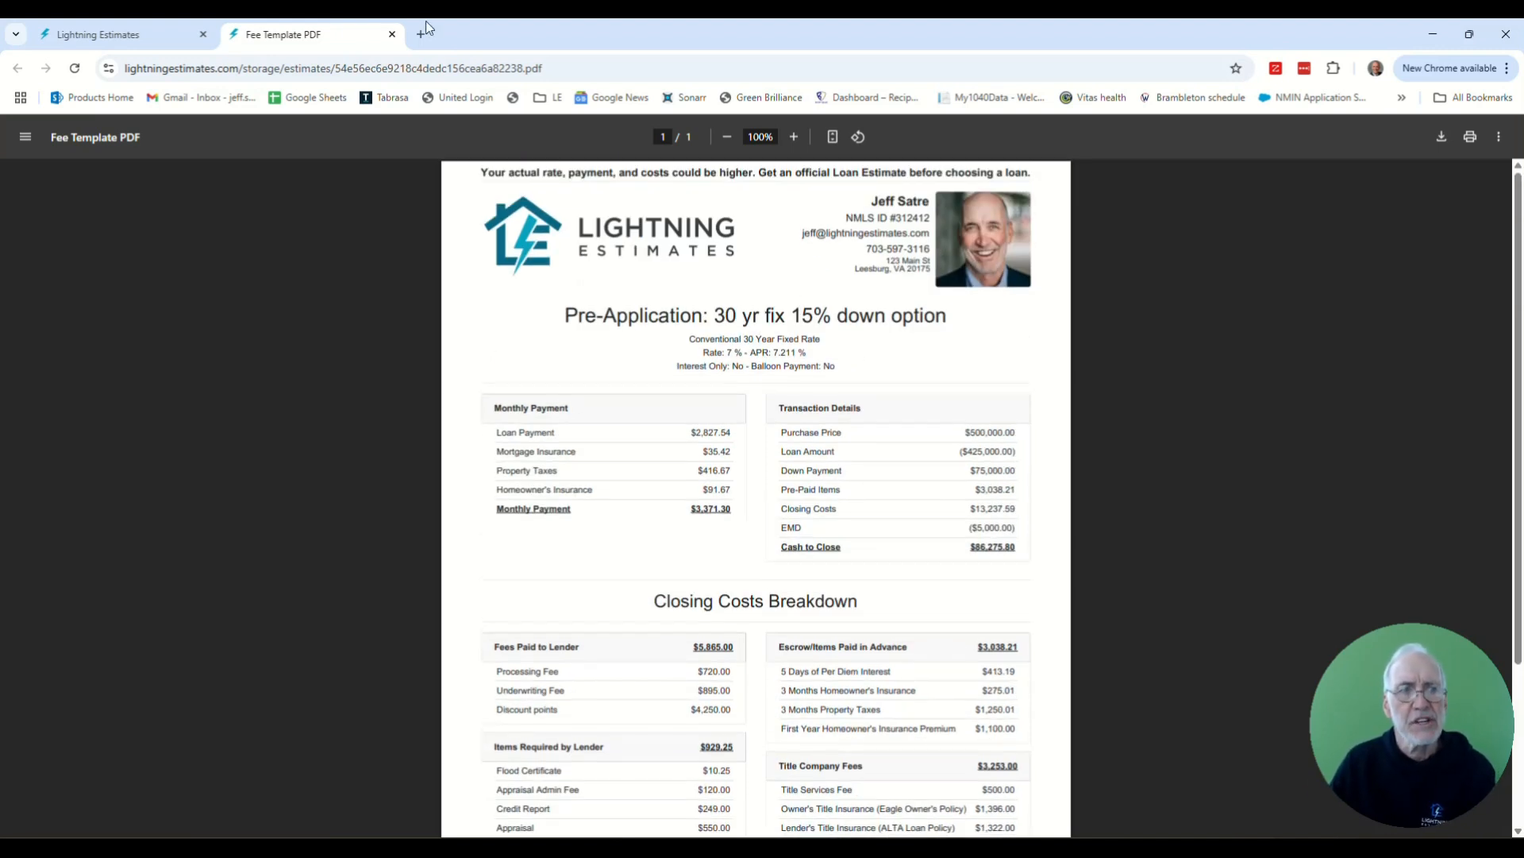
pyautogui.click(150, 43)
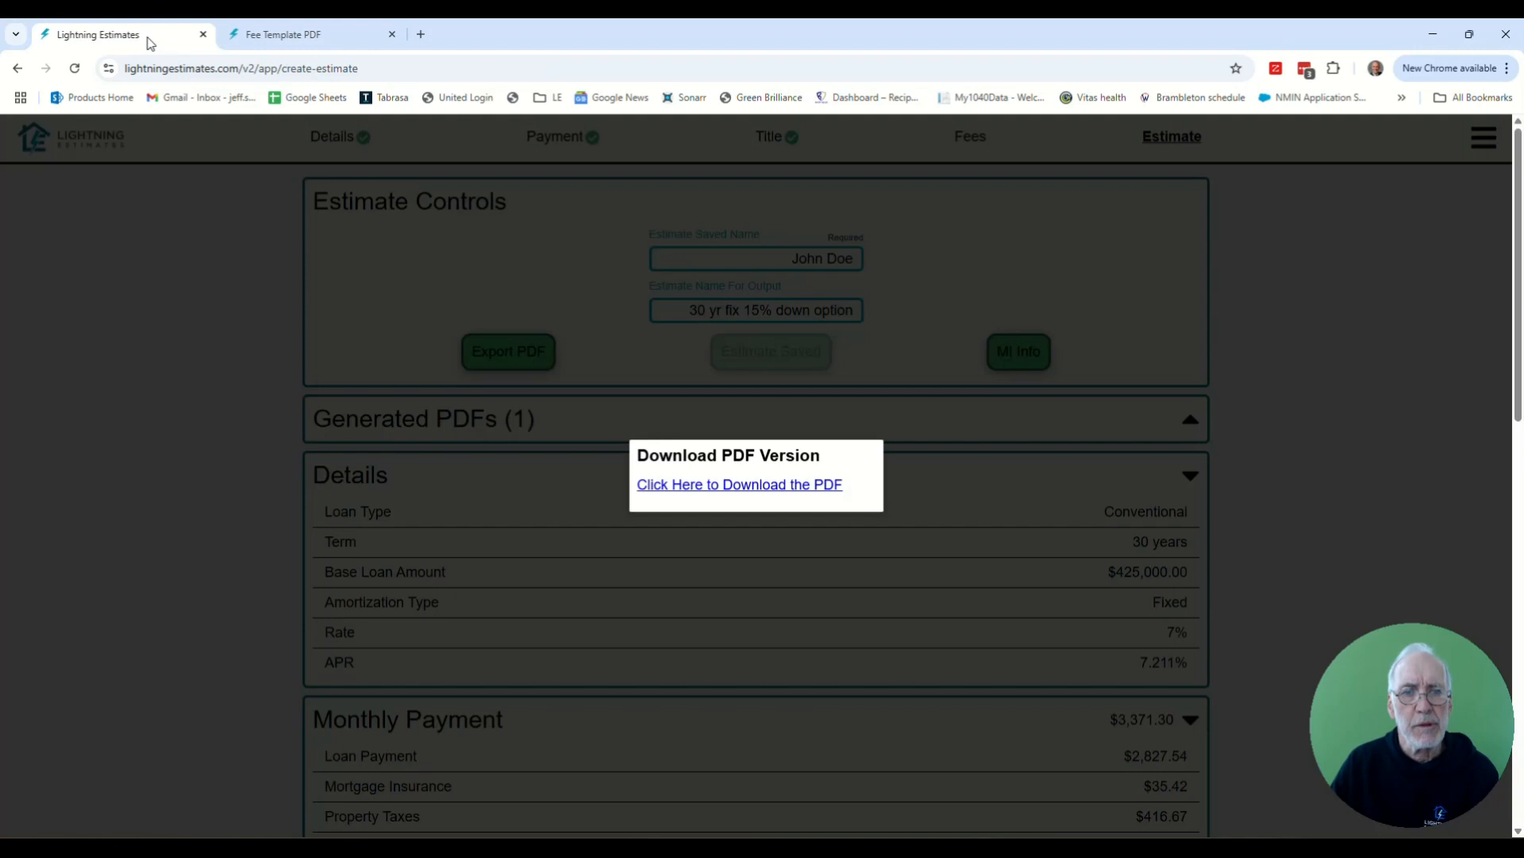
pyautogui.click(420, 254)
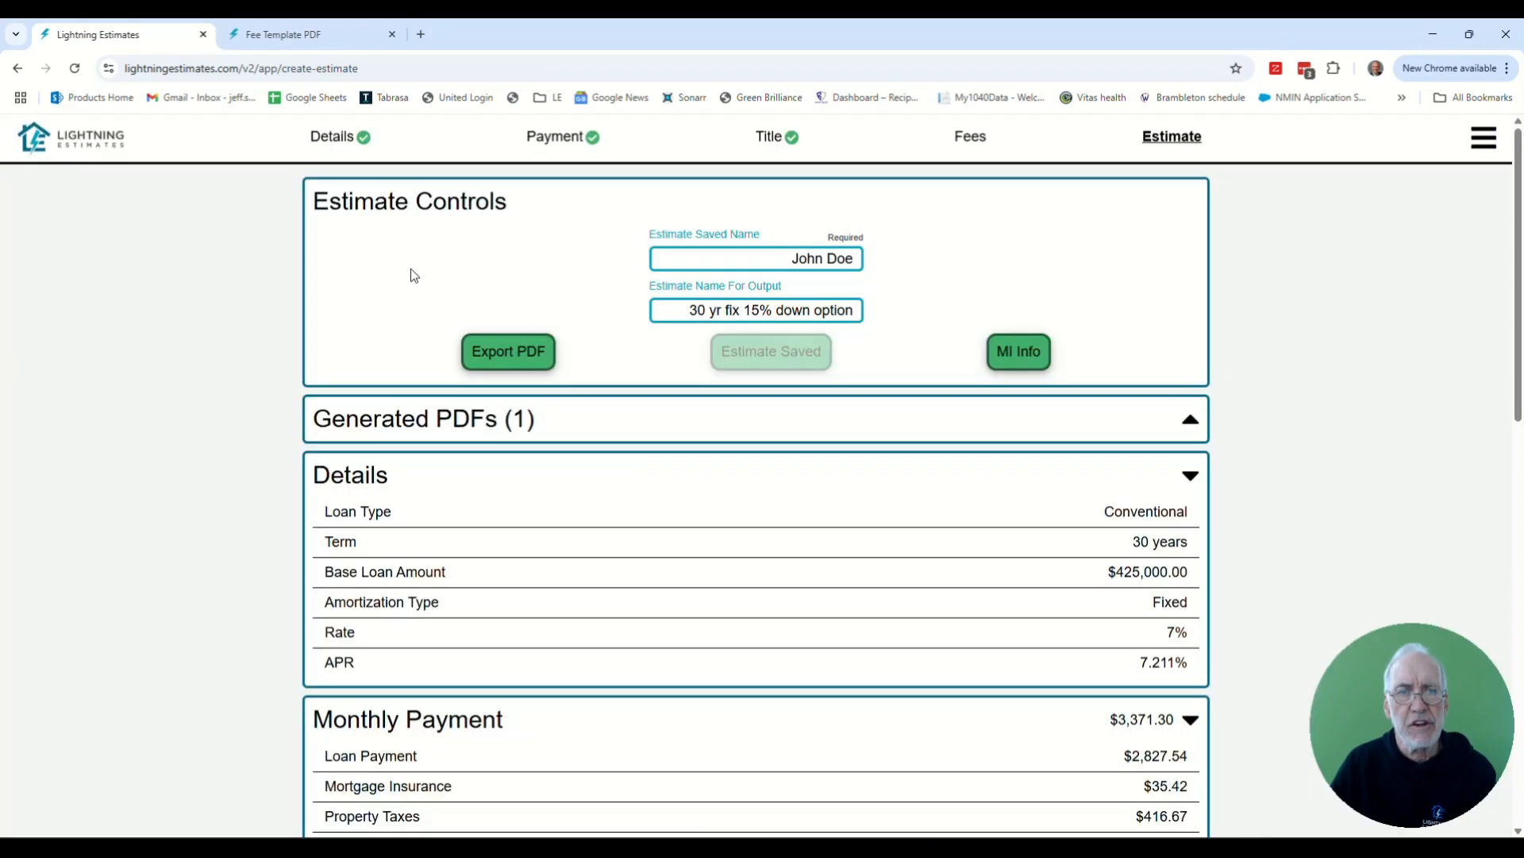
# Duplicate the property in the estimate details and set the second property's purchase price to $525,000
pyautogui.click(347, 141)
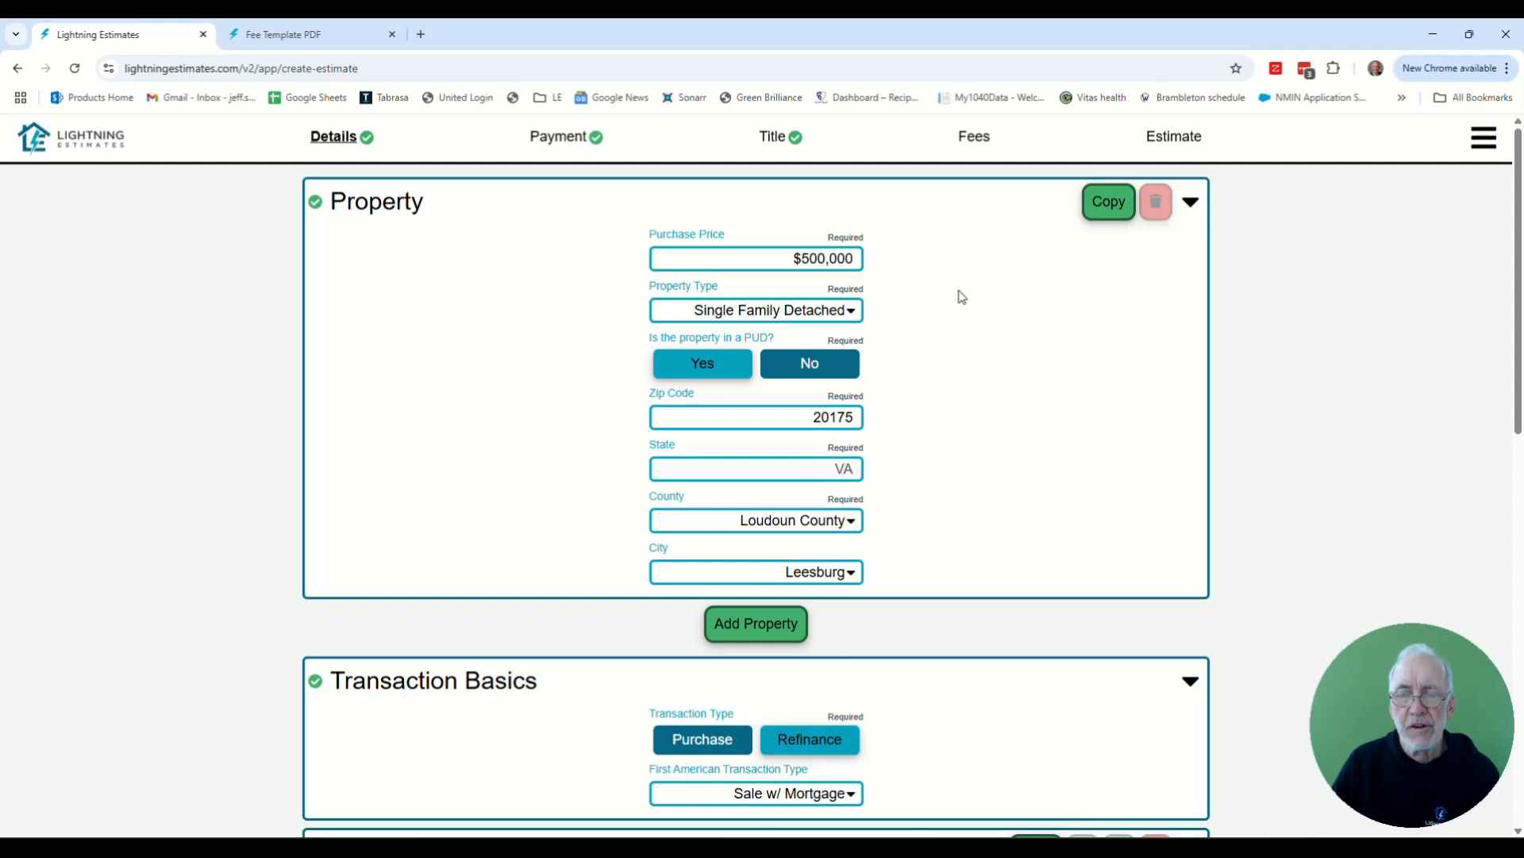
pyautogui.click(1112, 201)
pyautogui.scroll(-3, 997, 361)
pyautogui.tripleClick(818, 450)
pyautogui.write('525,000')
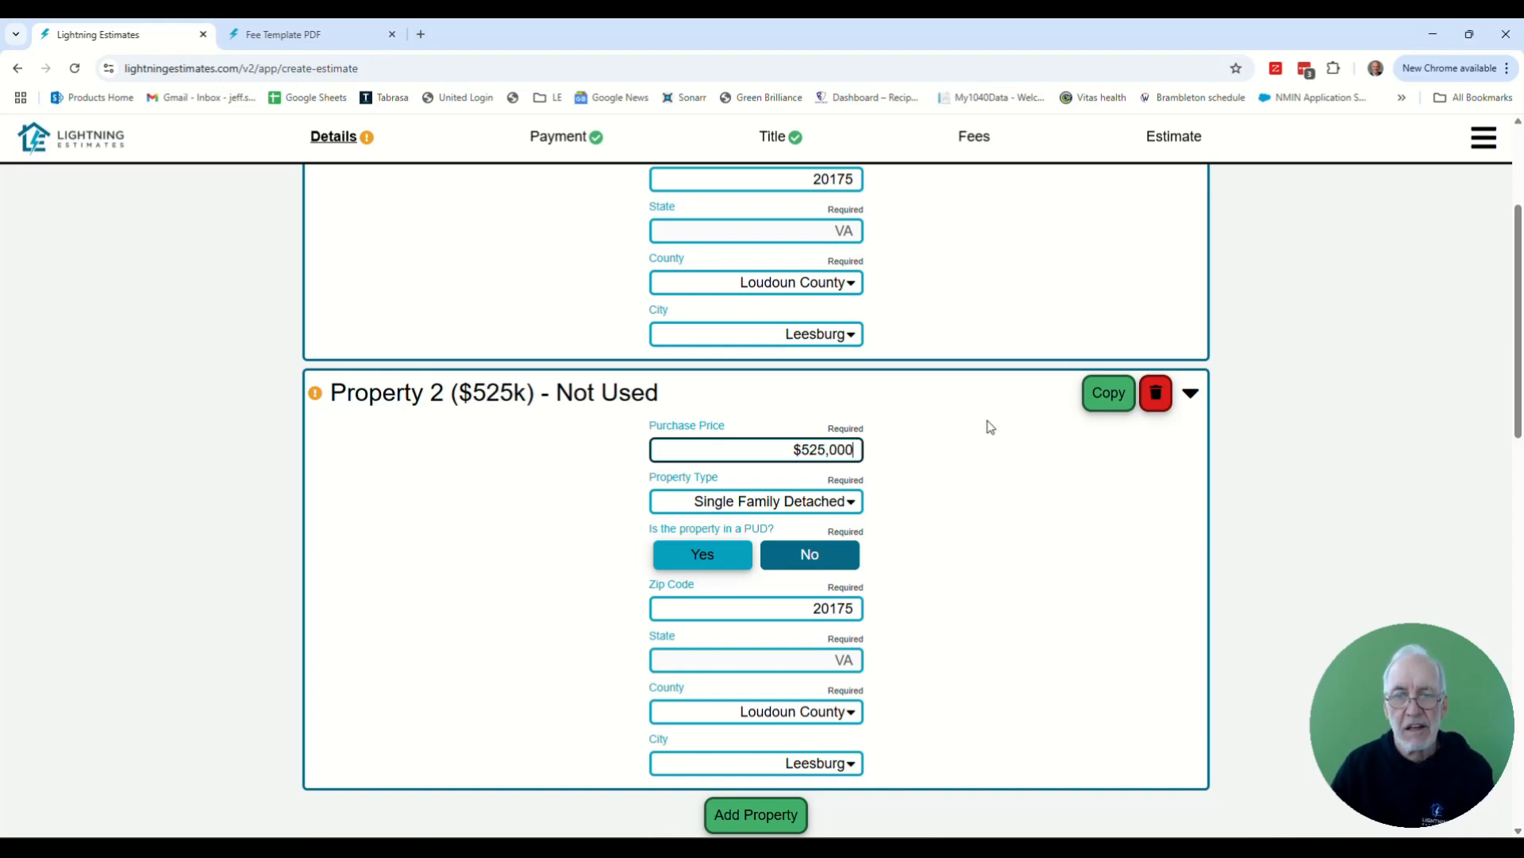
# Duplicate the 30 yr fix 15% down option loan and assign Property 2 ($525k) to the copy
pyautogui.scroll(-5, 963, 521)
pyautogui.scroll(-1, 1001, 500)
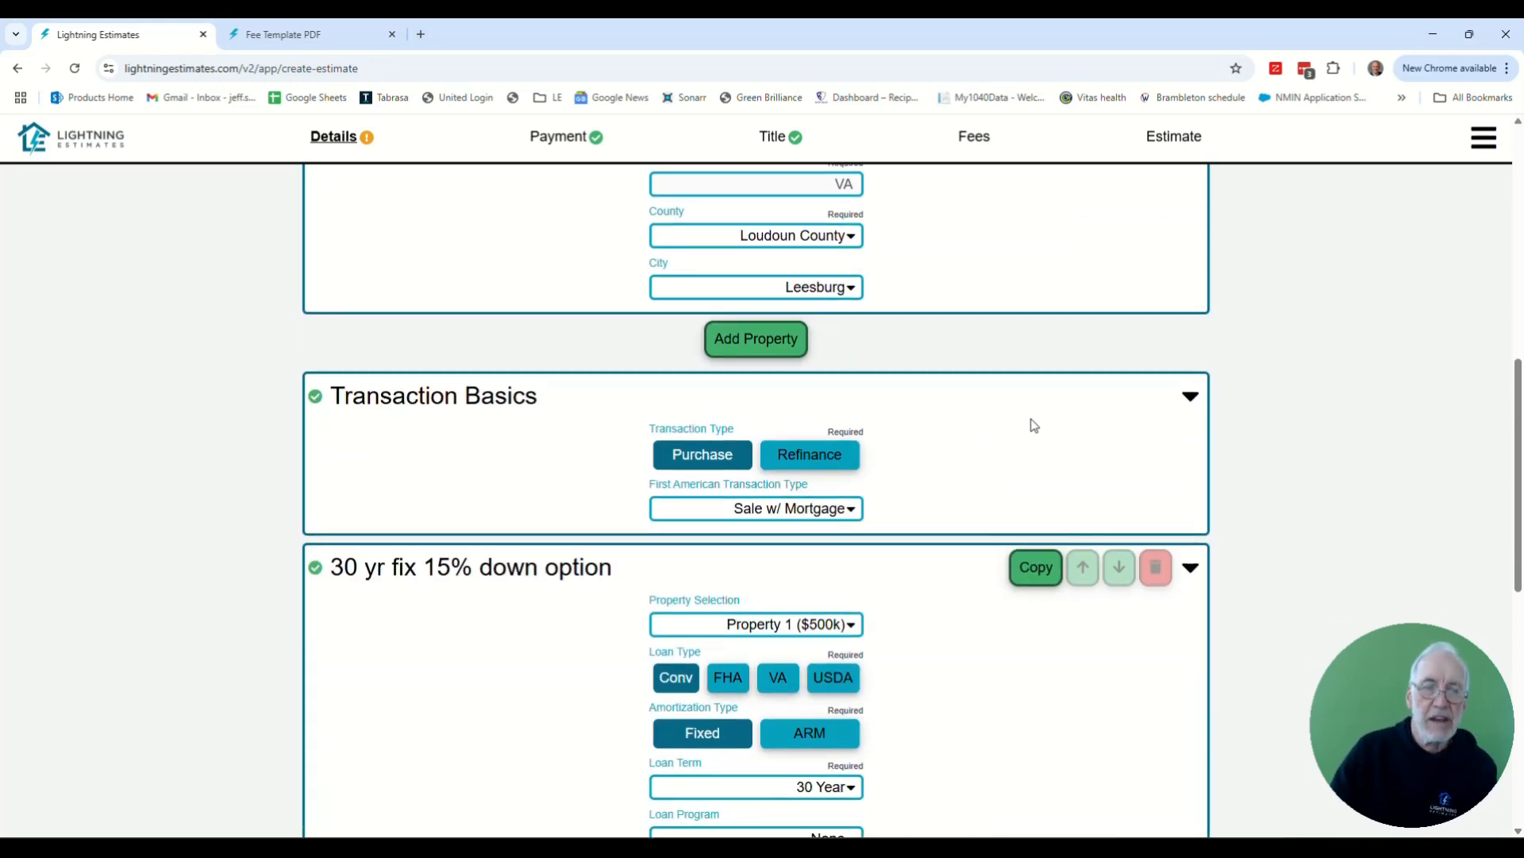
pyautogui.scroll(-2, 1035, 426)
pyautogui.scroll(-3, 1037, 431)
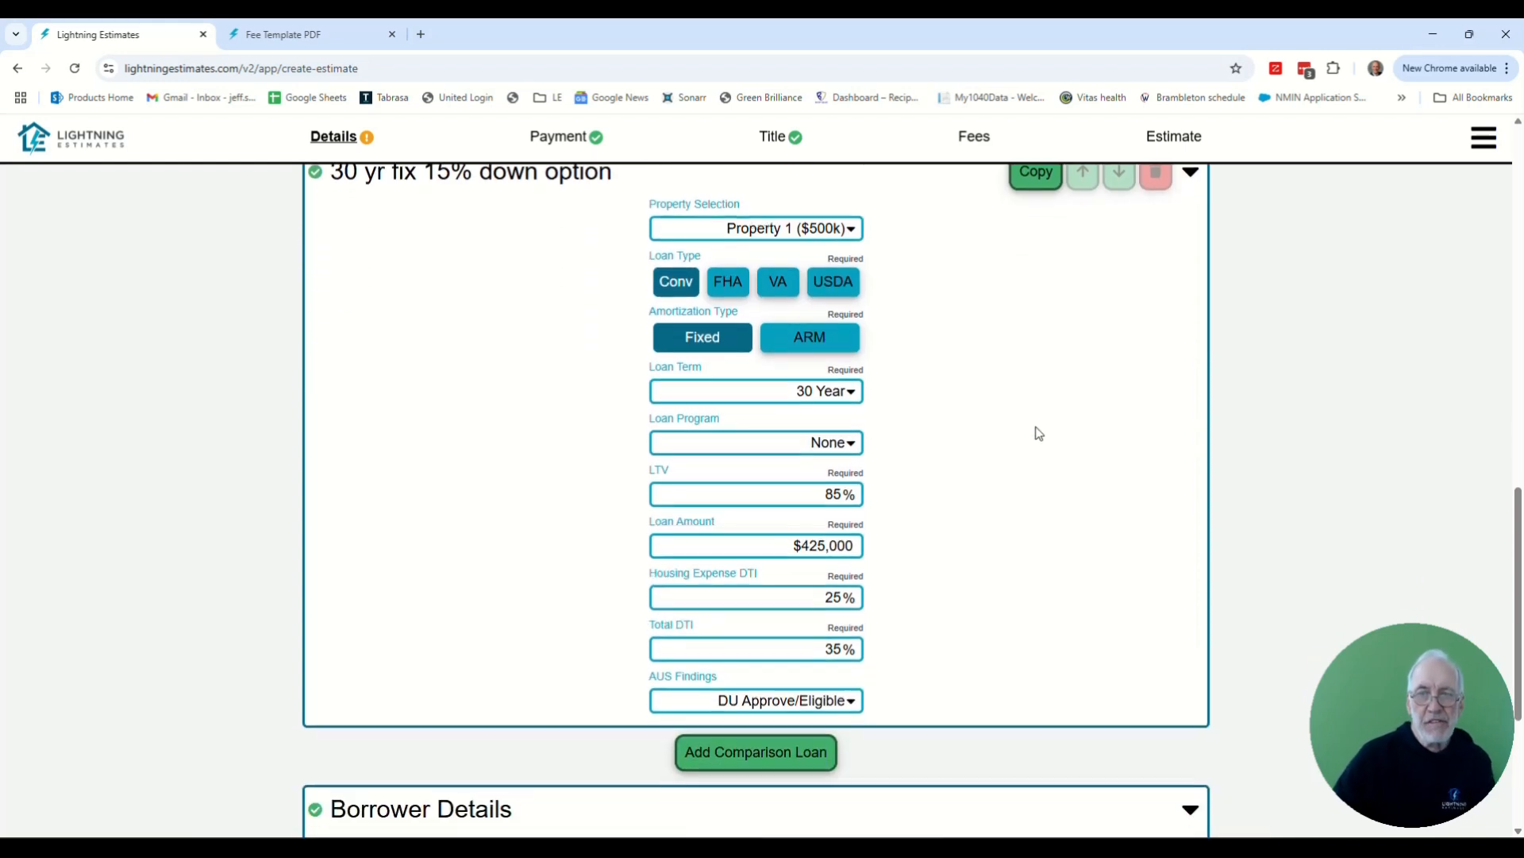
pyautogui.scroll(1, 1038, 429)
pyautogui.click(1032, 253)
pyautogui.scroll(-3, 1016, 469)
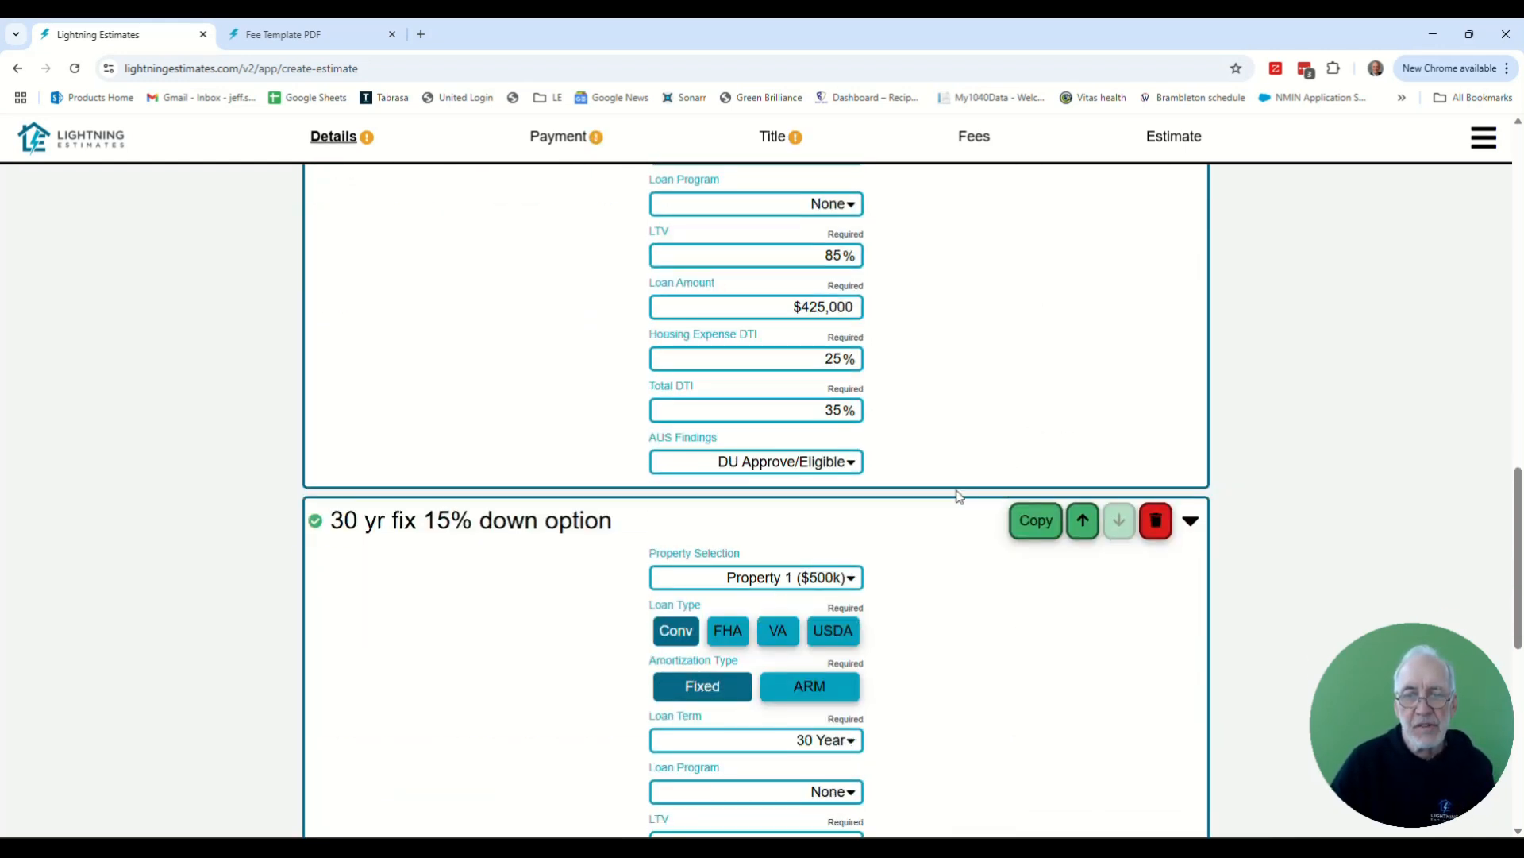
pyautogui.click(846, 578)
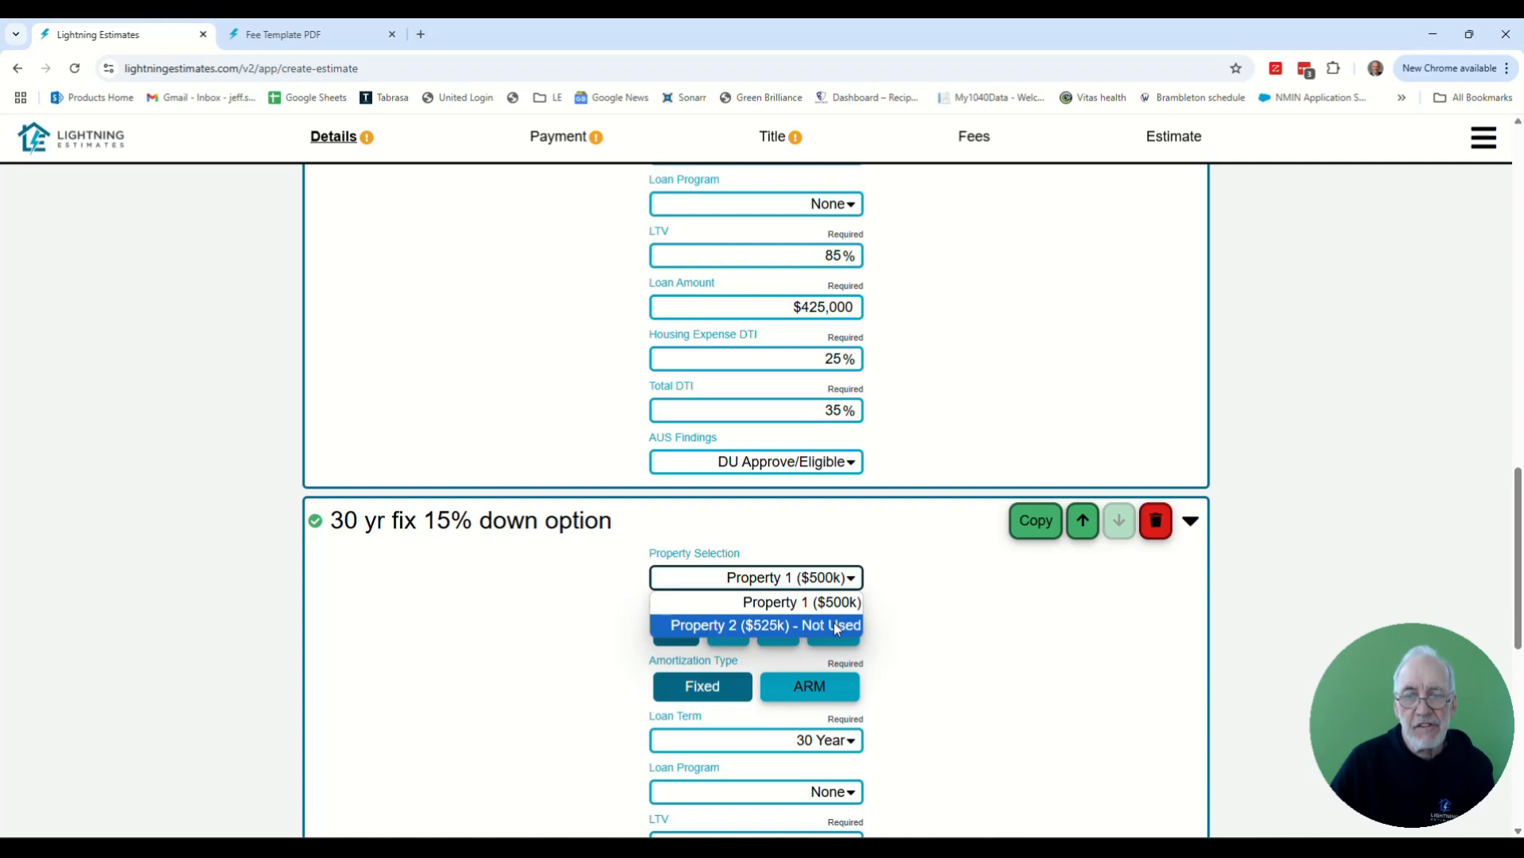
pyautogui.click(838, 624)
# Review the copied loan's details and resubmit the estimate with the added property and loan
pyautogui.scroll(-3, 1028, 643)
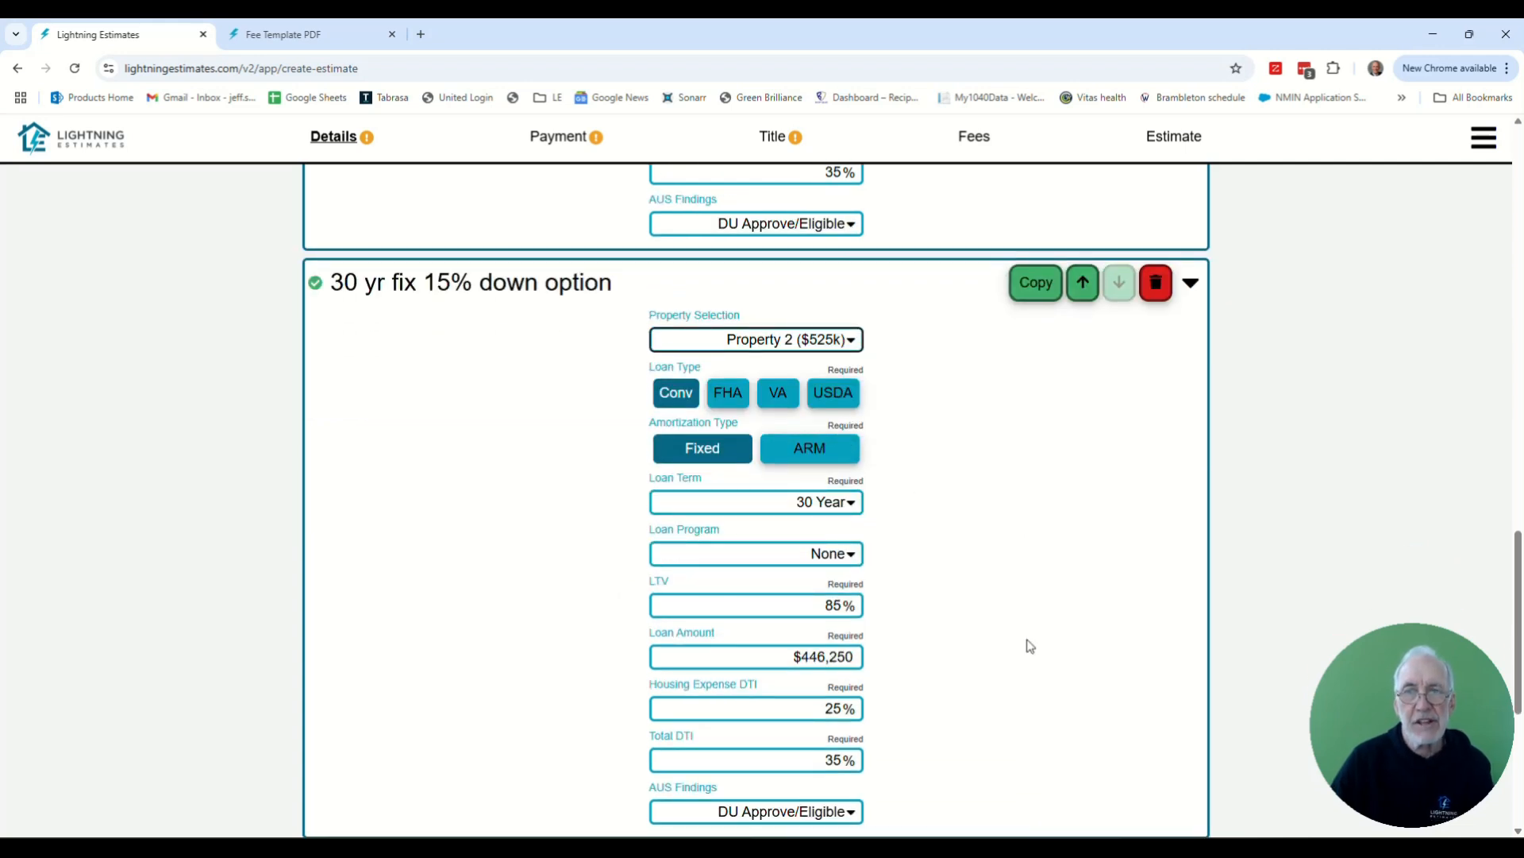
pyautogui.scroll(2, 1025, 639)
pyautogui.scroll(-4, 1014, 631)
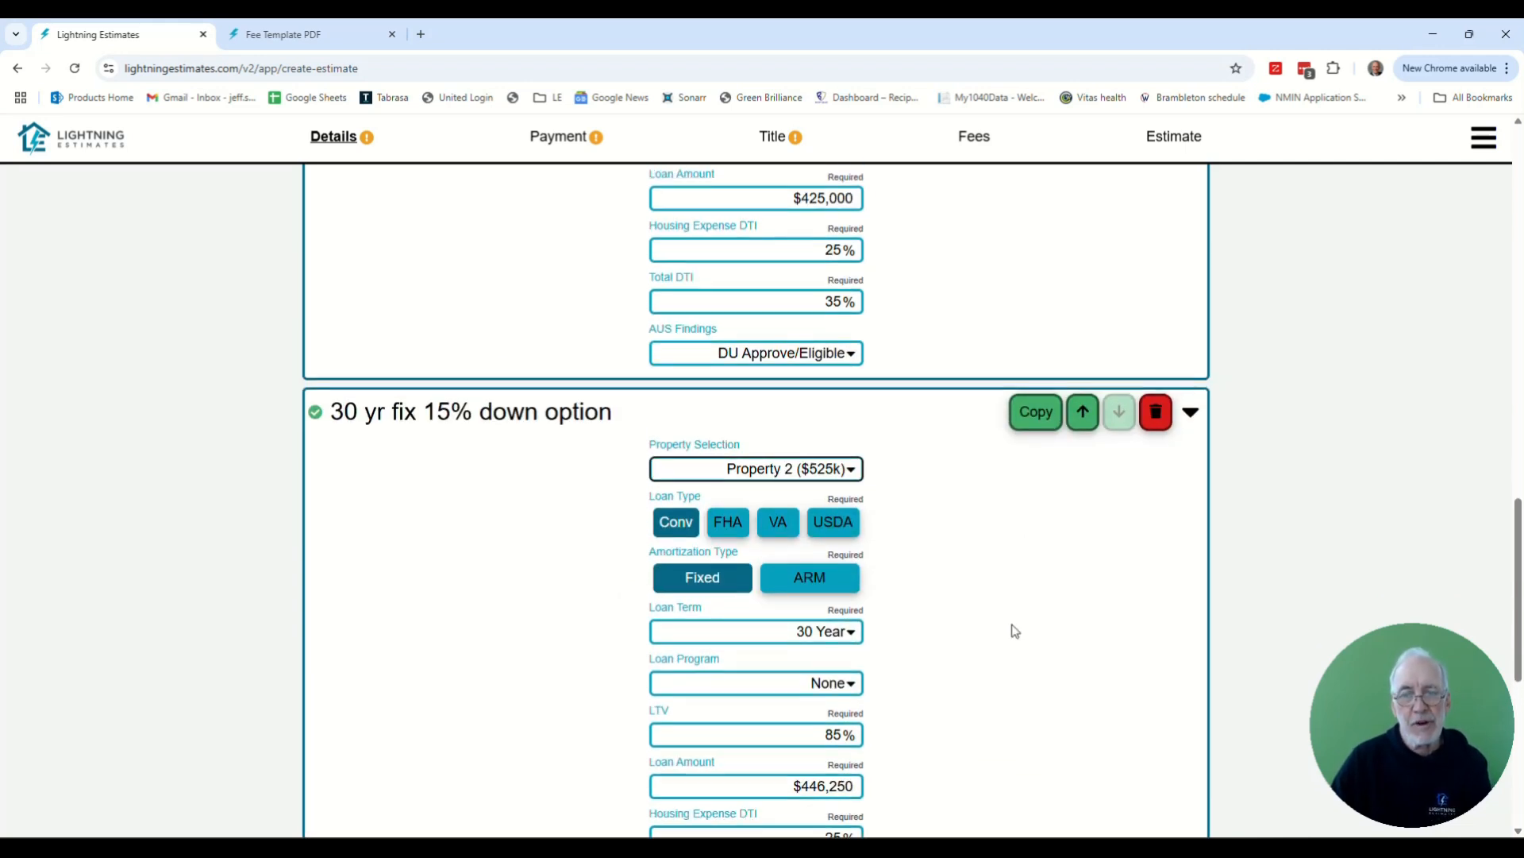
pyautogui.scroll(-3, 1015, 629)
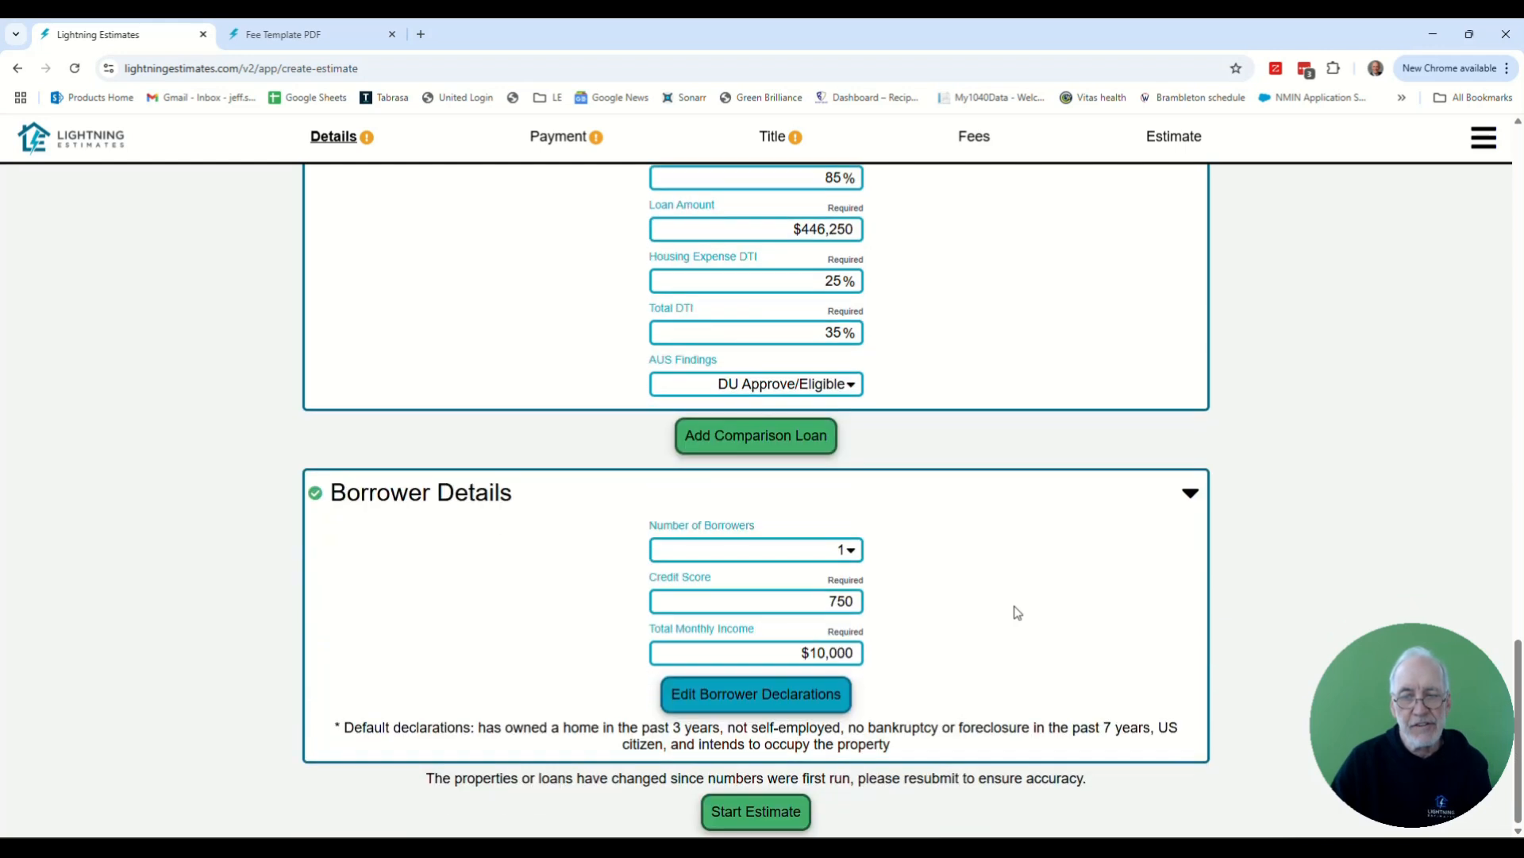
pyautogui.click(791, 811)
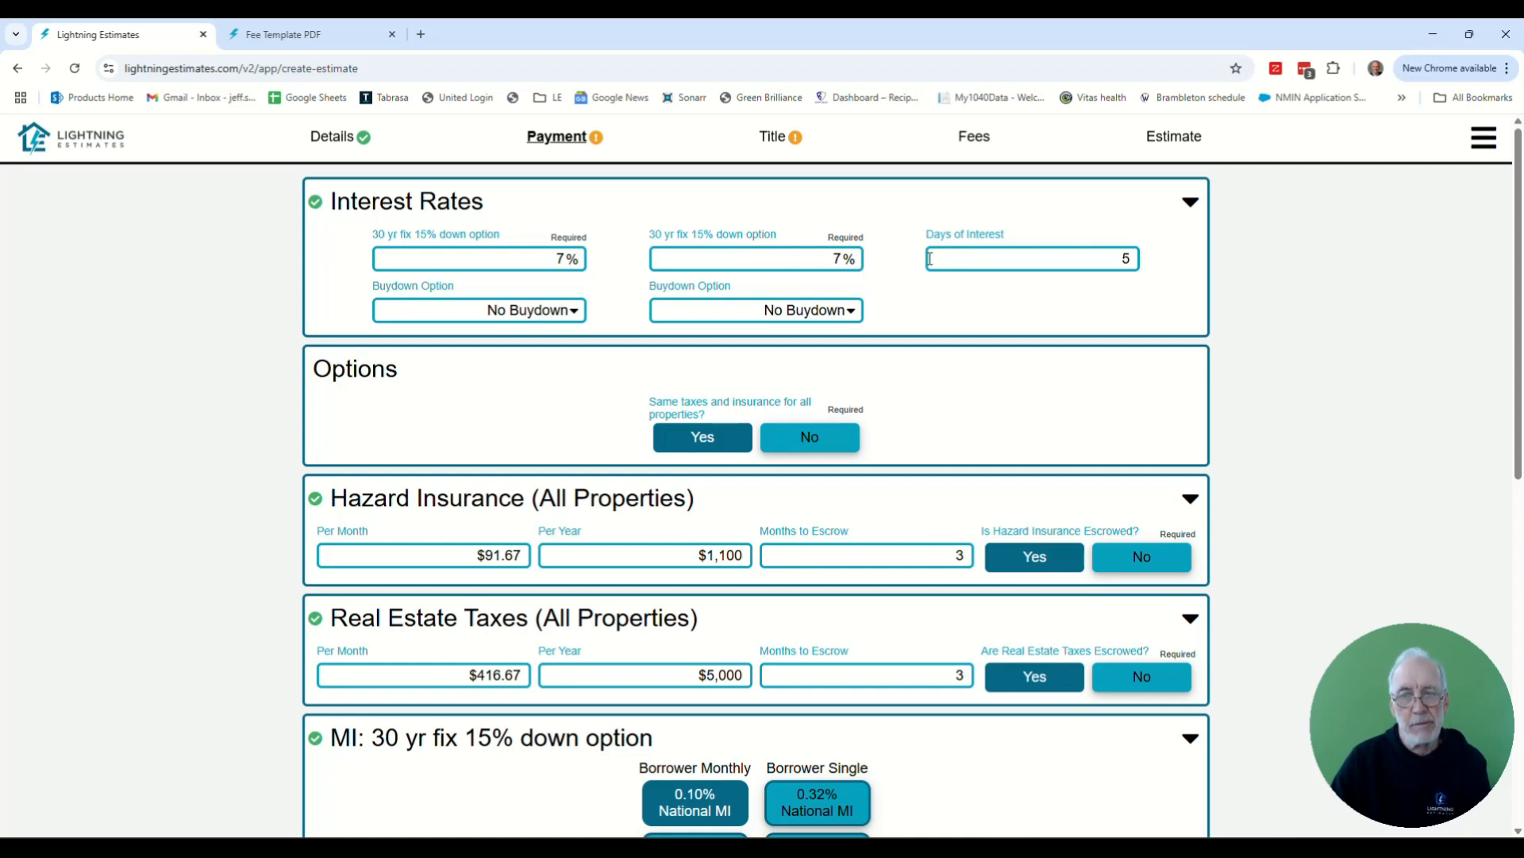
# Try separate taxes and insurance for each property, and return to using the same ones for all properties
pyautogui.scroll(-3, 810, 565)
pyautogui.scroll(2, 810, 569)
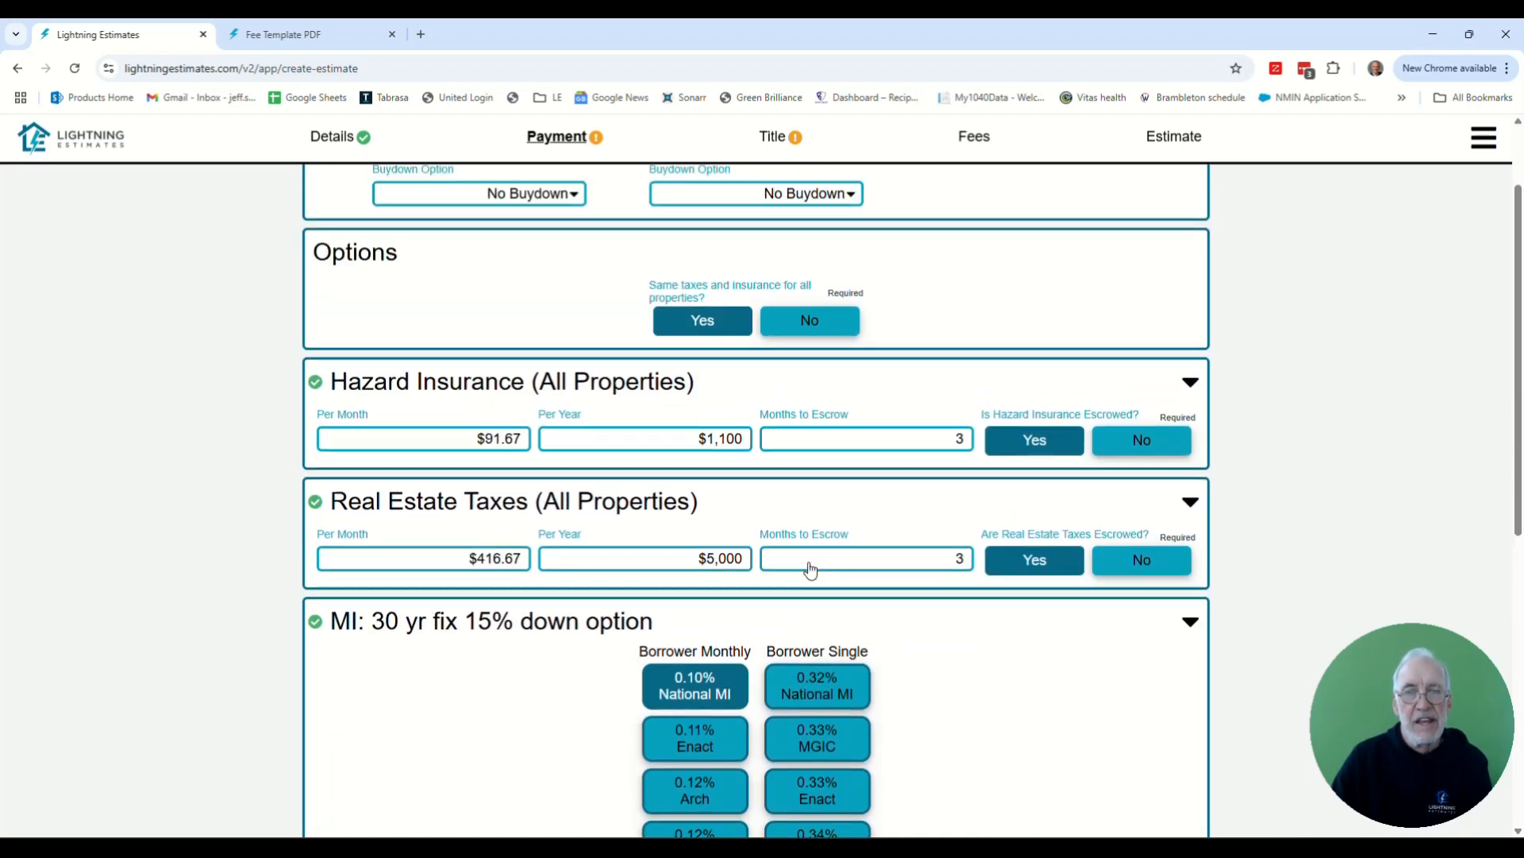
pyautogui.scroll(1, 810, 569)
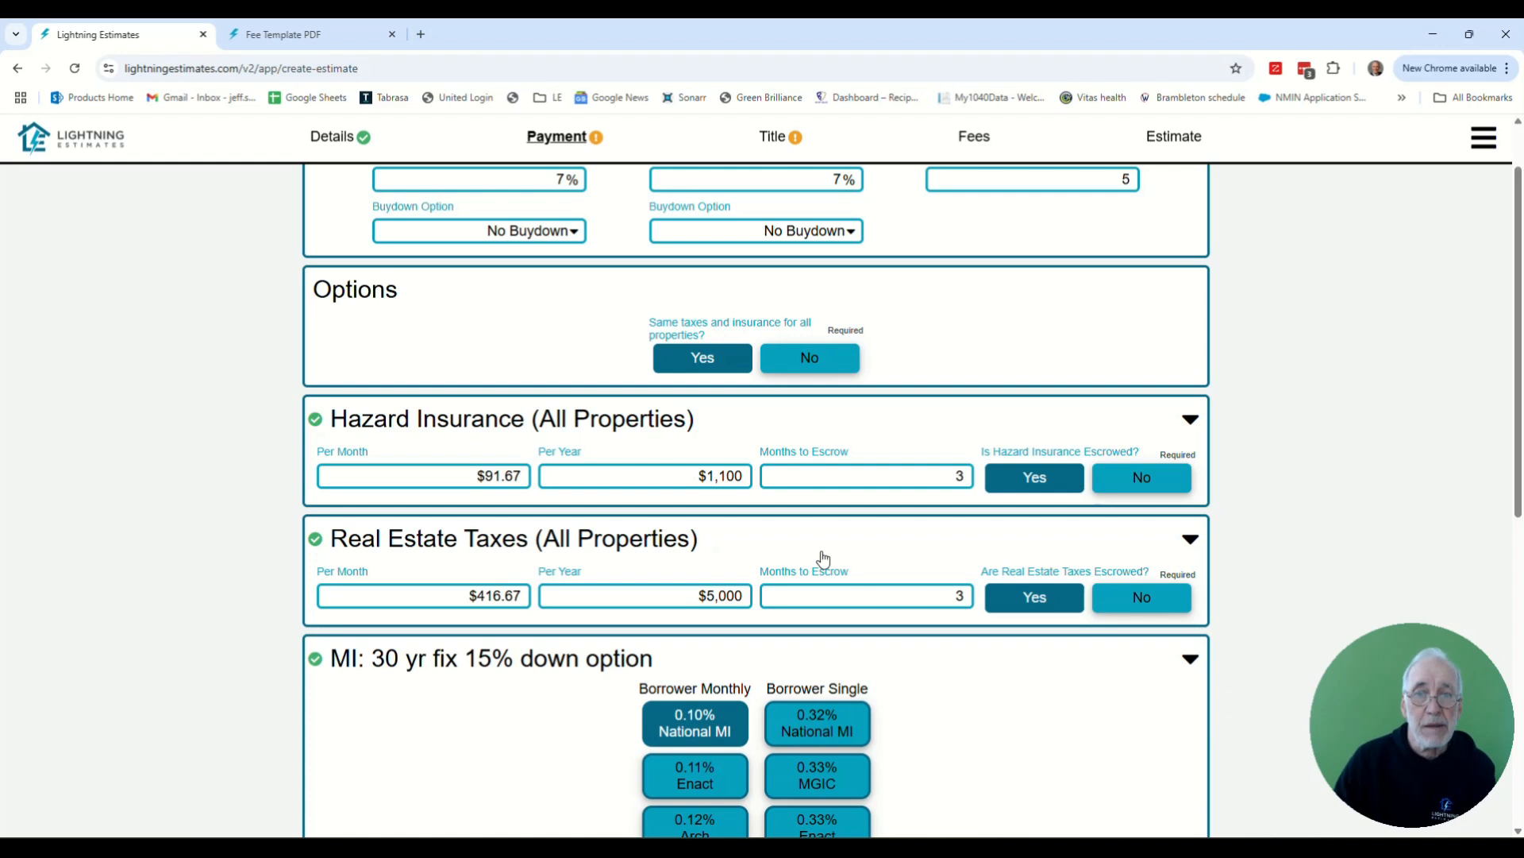
pyautogui.click(829, 367)
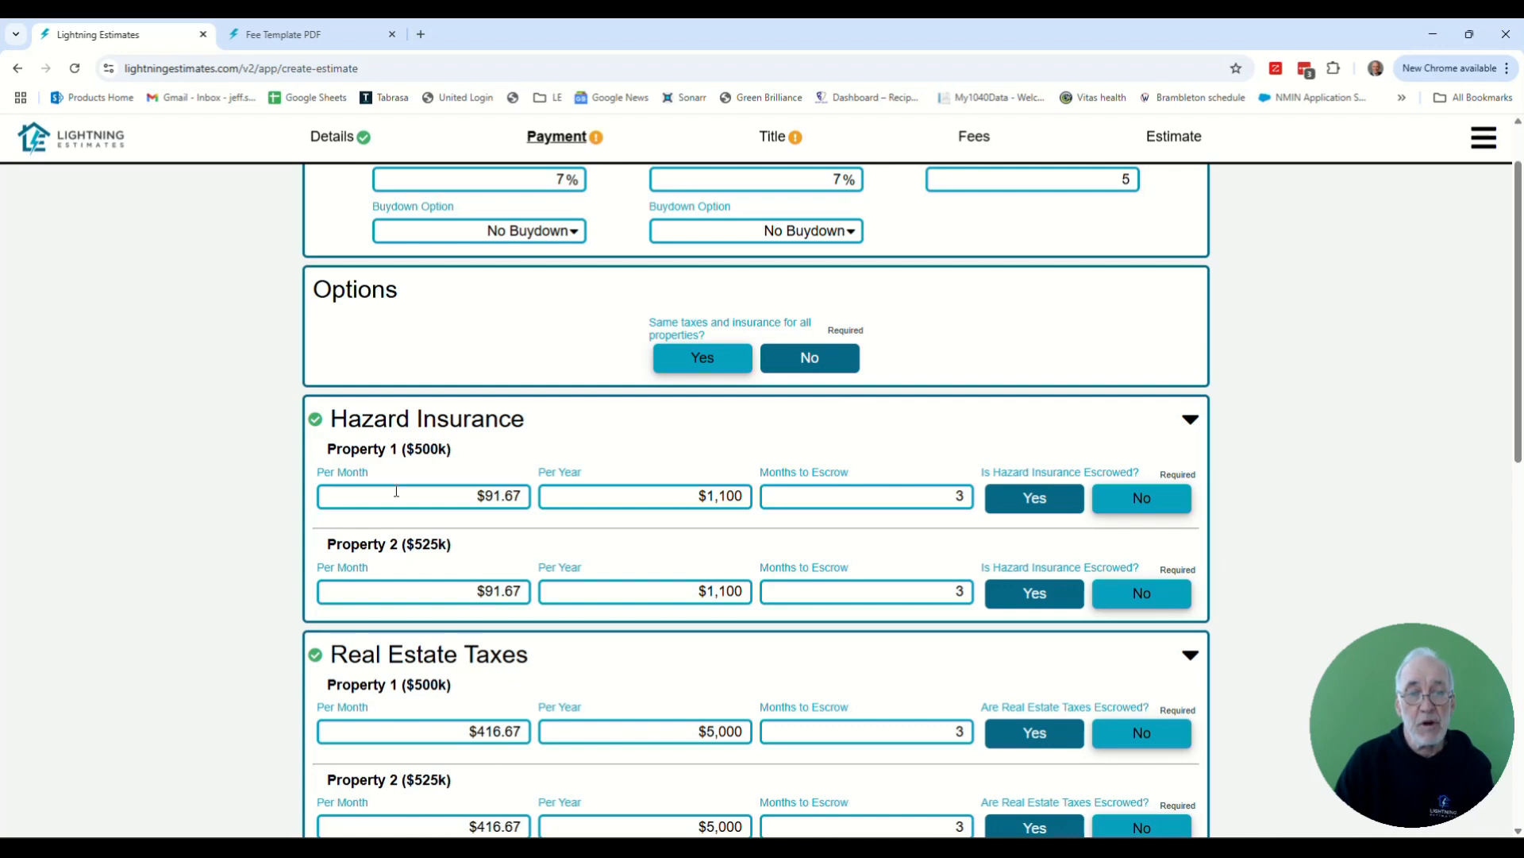
pyautogui.click(698, 362)
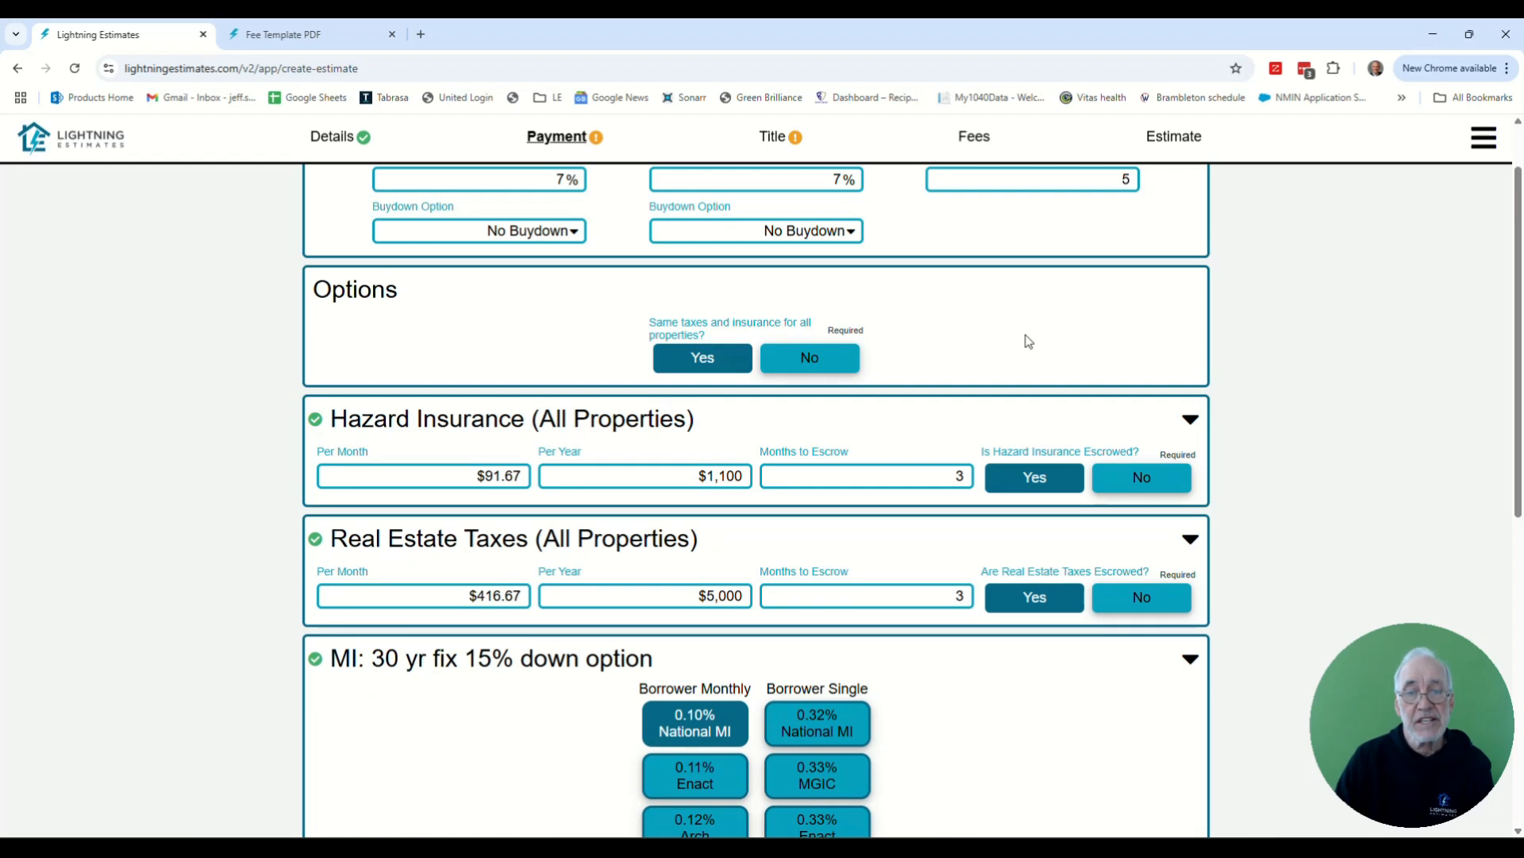
# Choose the 0.10% National MI borrower monthly mortgage insurance for the second loan
pyautogui.scroll(-4, 1027, 347)
pyautogui.scroll(-2, 1038, 410)
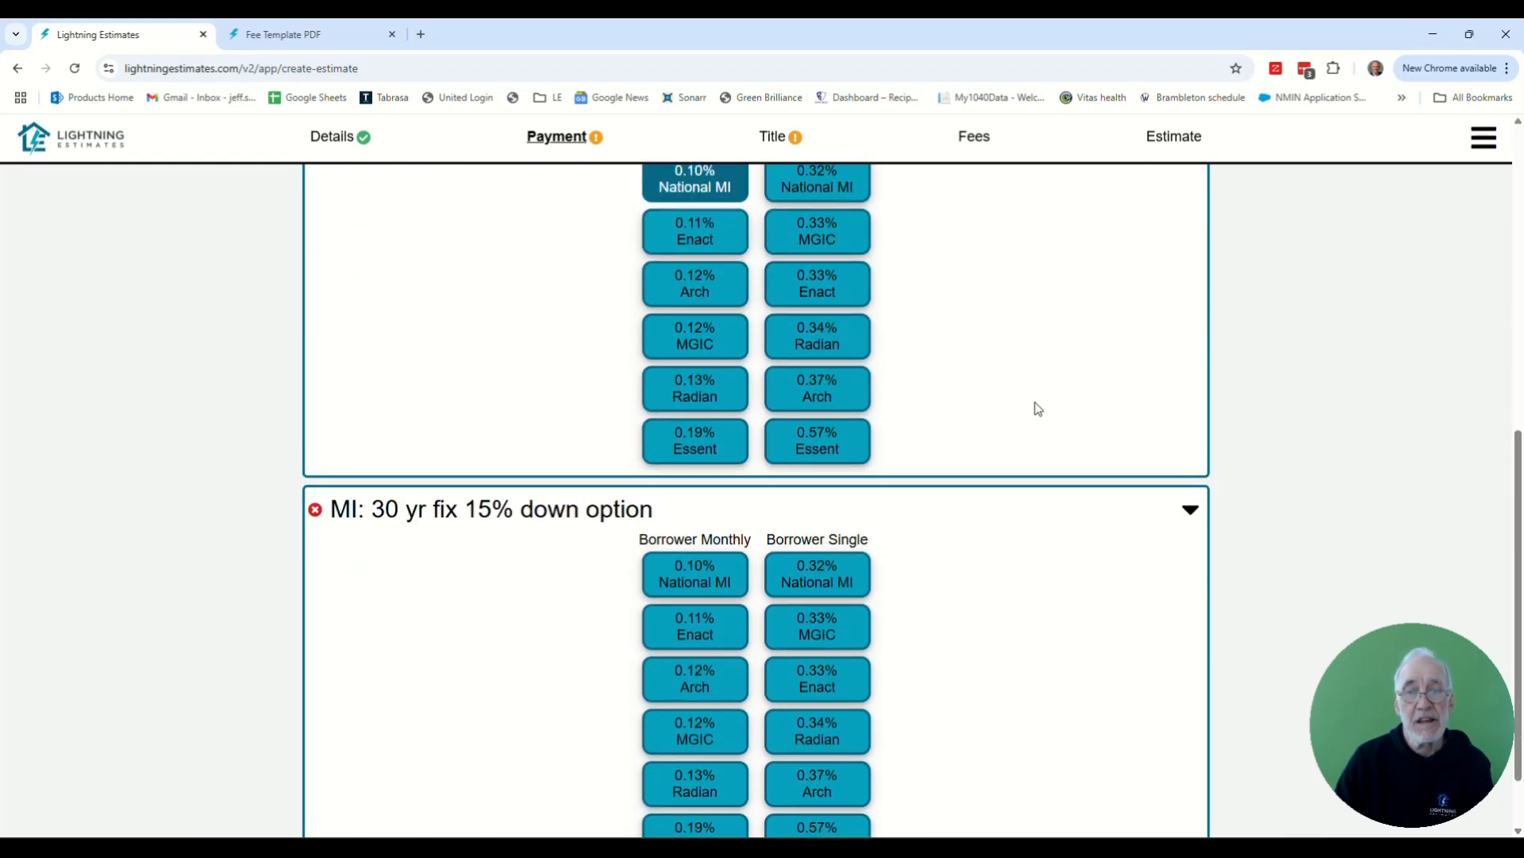
pyautogui.scroll(1, 1038, 410)
pyautogui.click(677, 669)
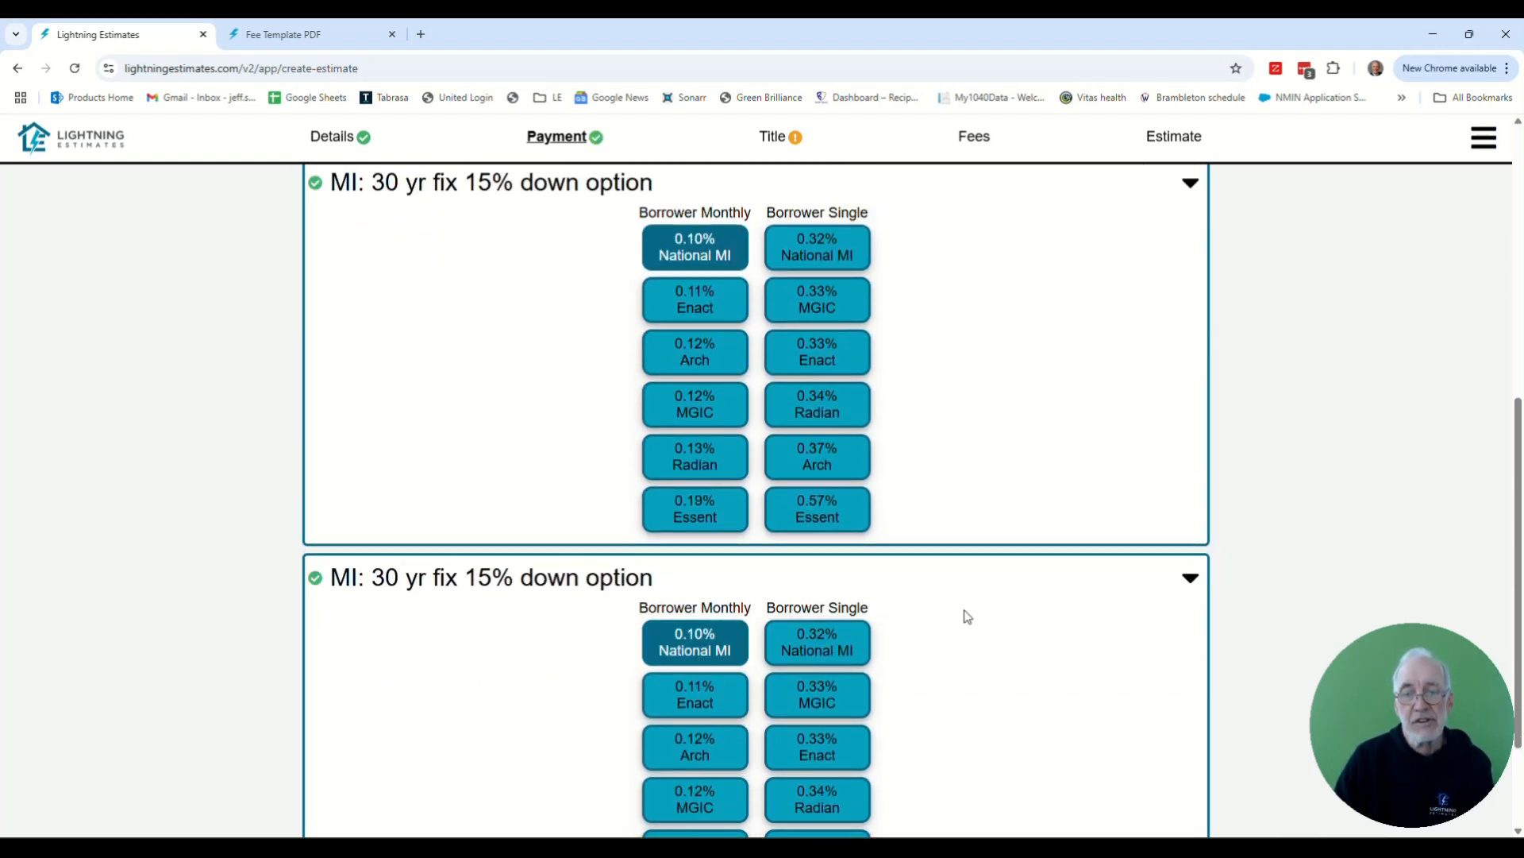
# Continue to the title product selection and resubmit the title products for the changed properties and loans
pyautogui.scroll(-2, 985, 612)
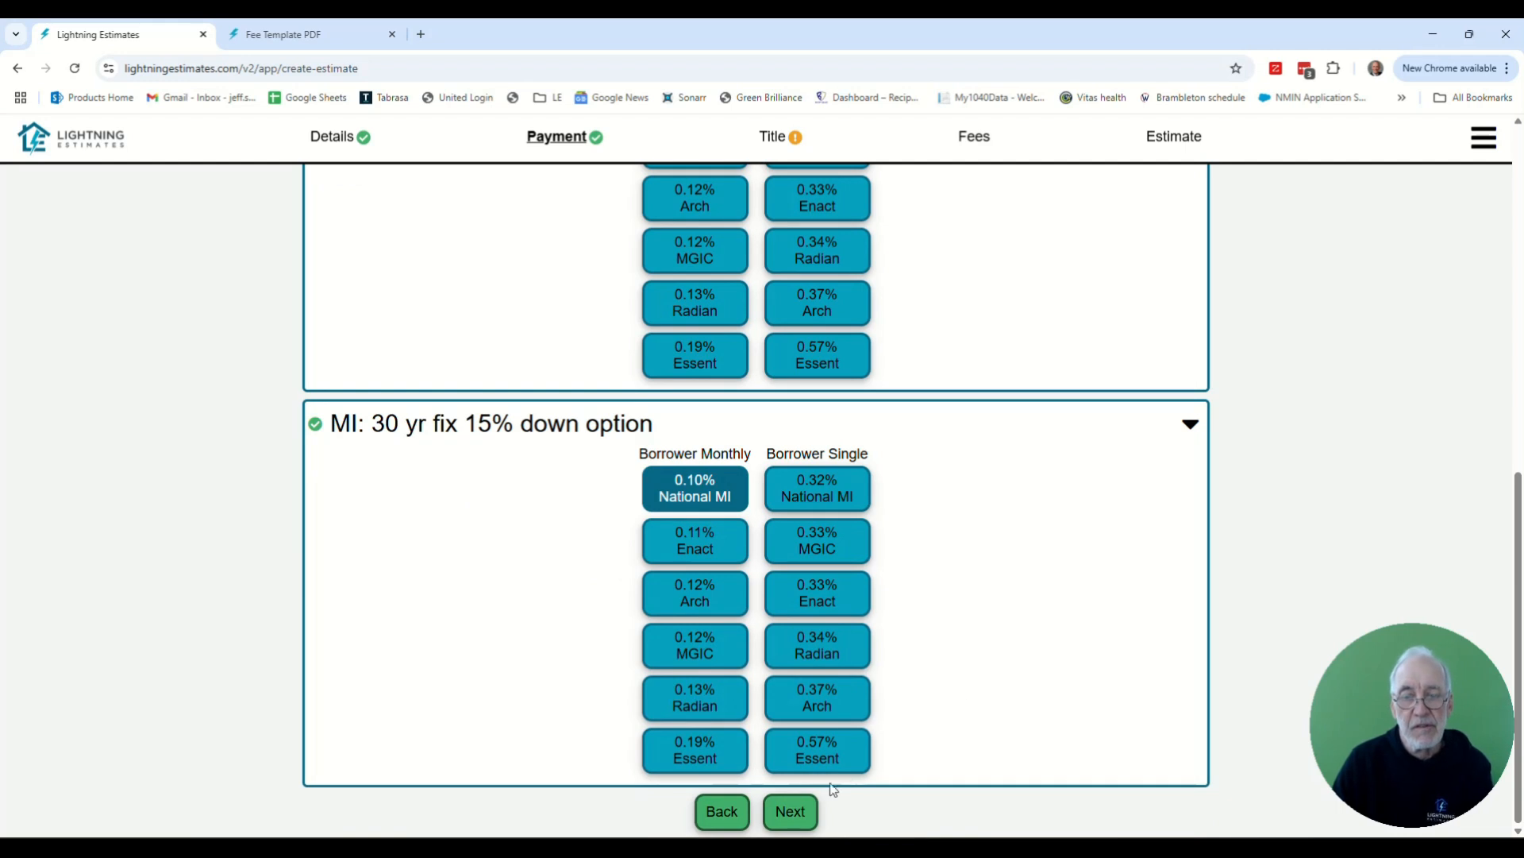
pyautogui.click(796, 812)
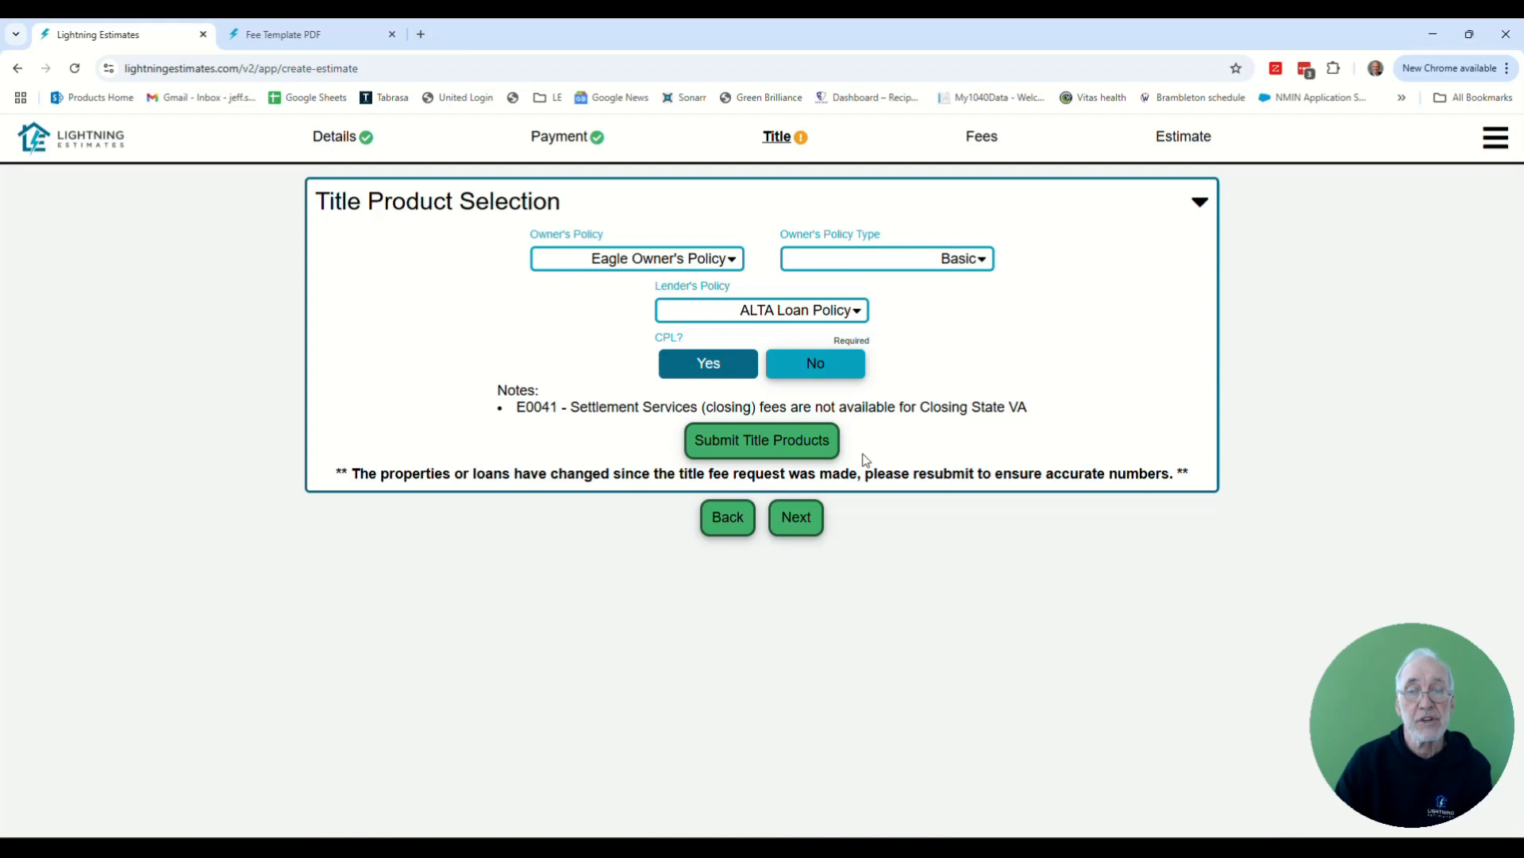
pyautogui.click(791, 452)
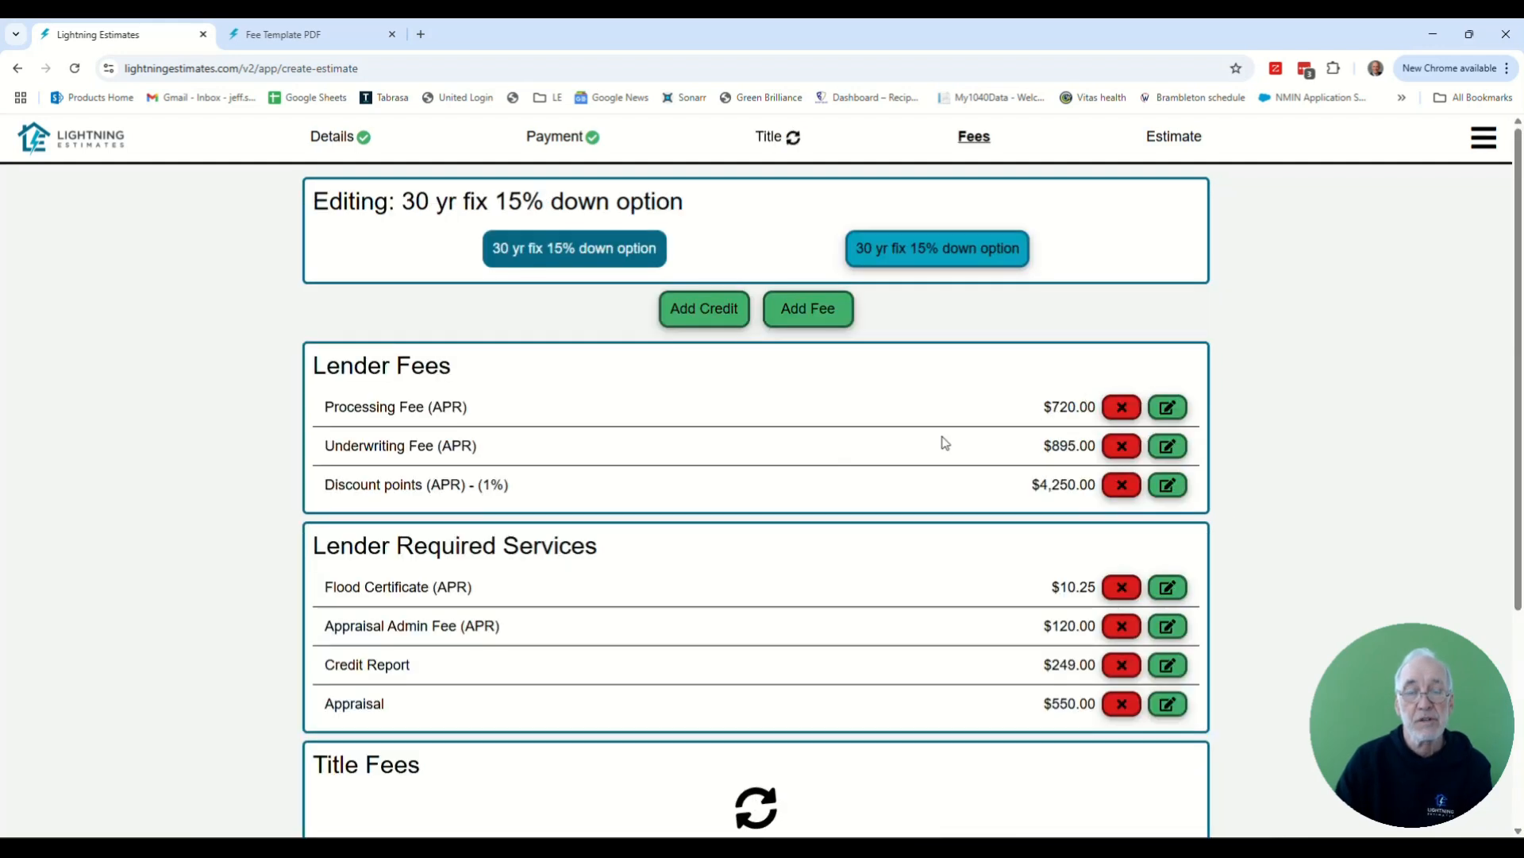
# Review the first loan's lender, title and government fees, and continue to the estimate
pyautogui.scroll(-4, 942, 439)
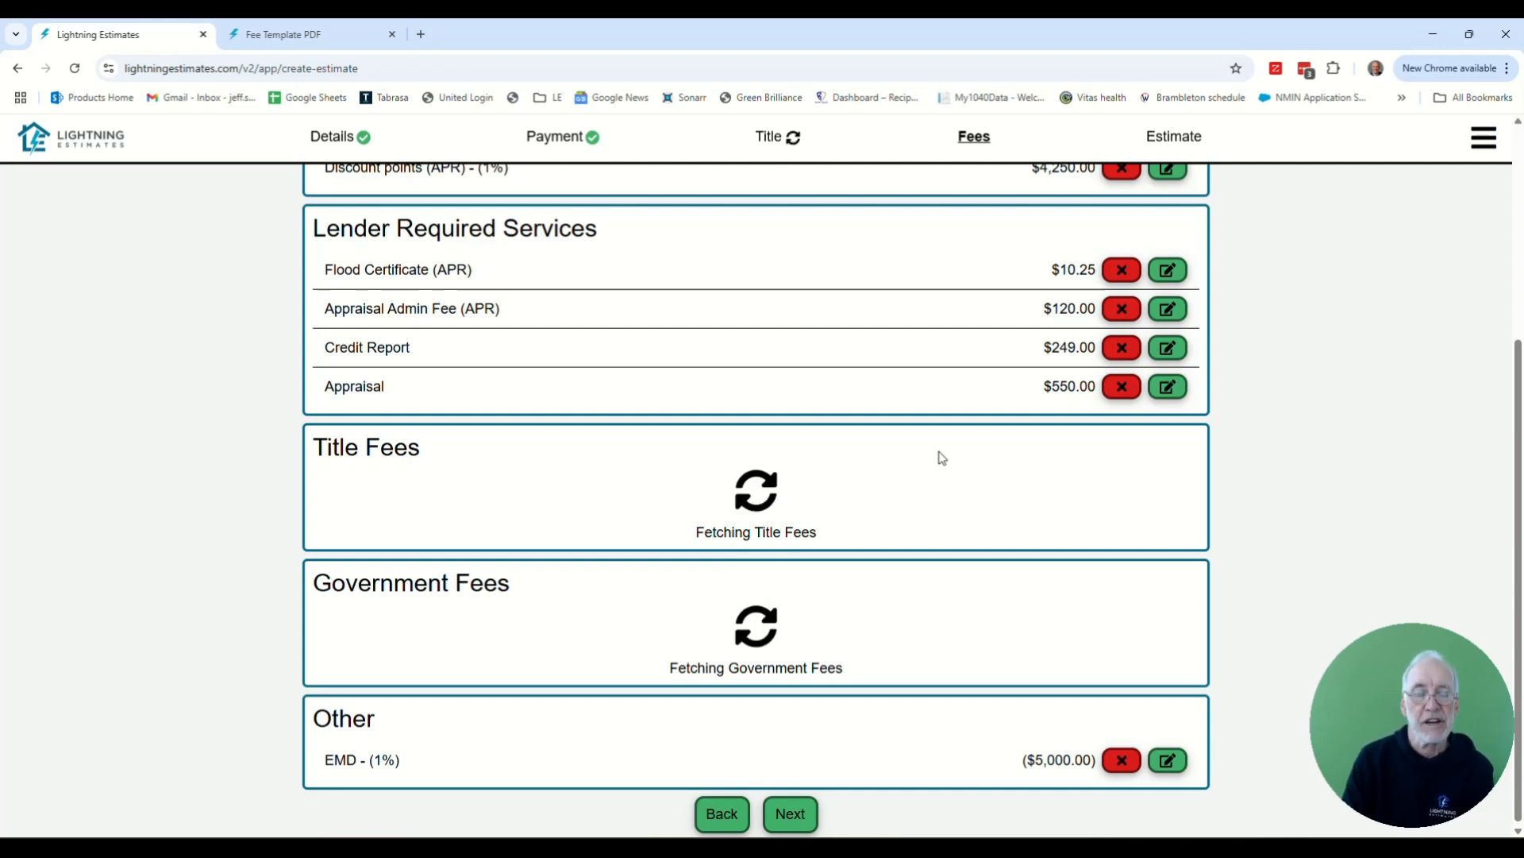
pyautogui.scroll(-3, 913, 428)
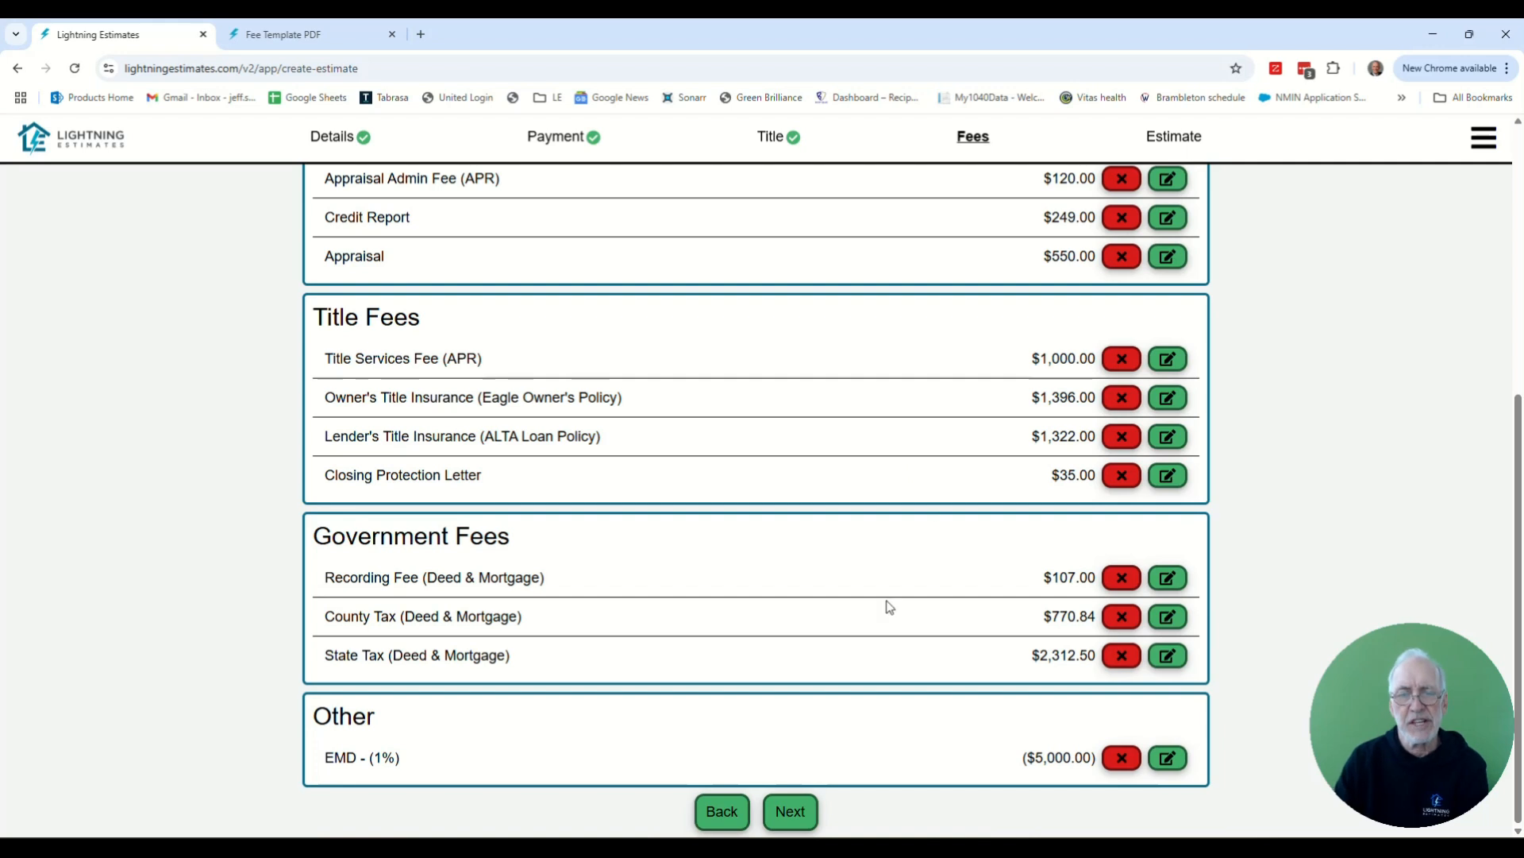
pyautogui.click(797, 809)
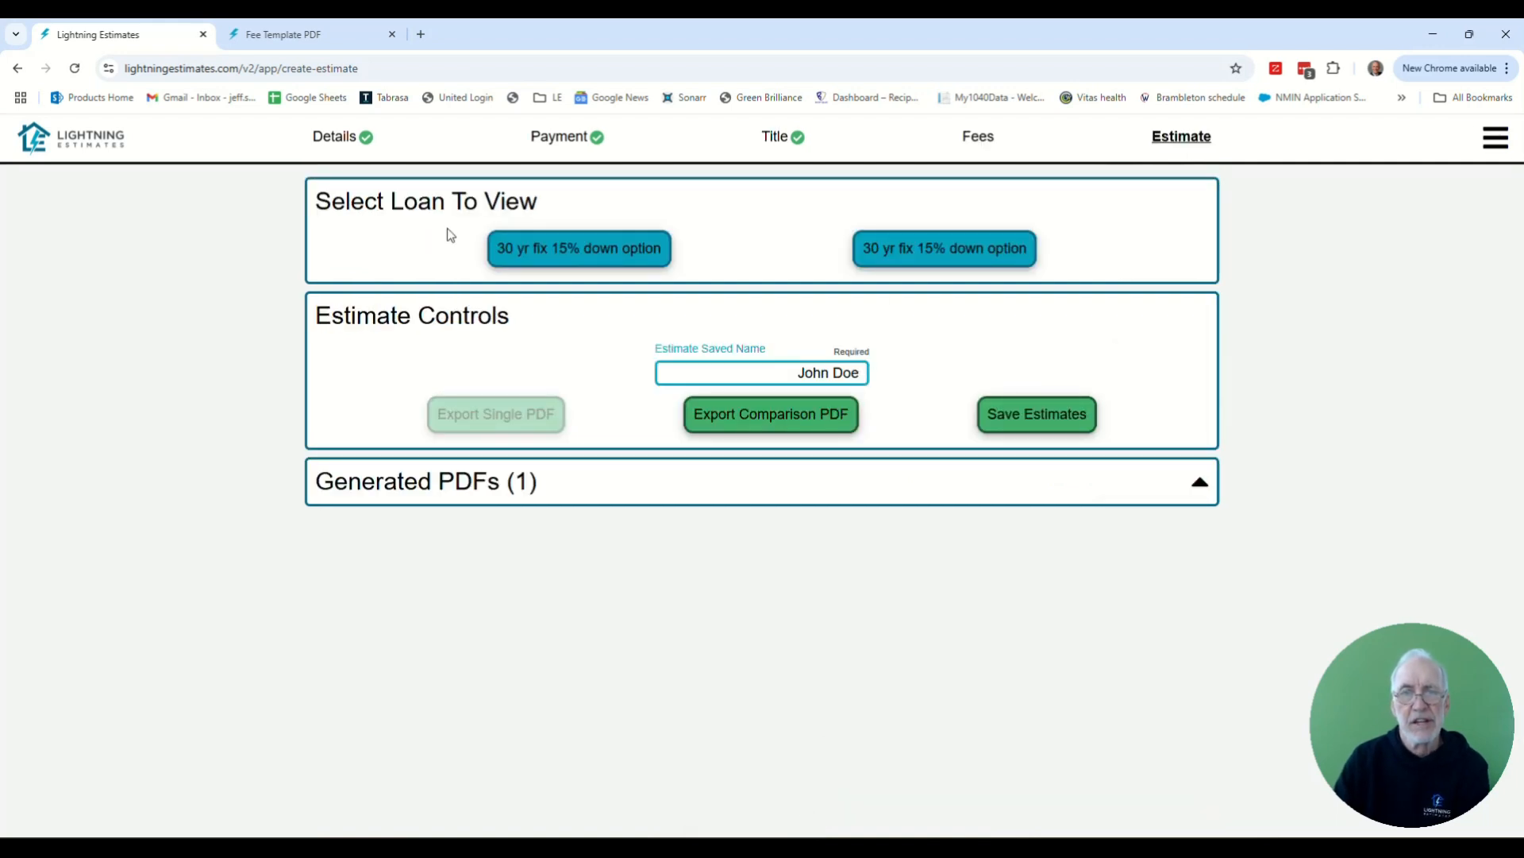
# Set the first loan's estimate name for output to $500K
pyautogui.click(559, 251)
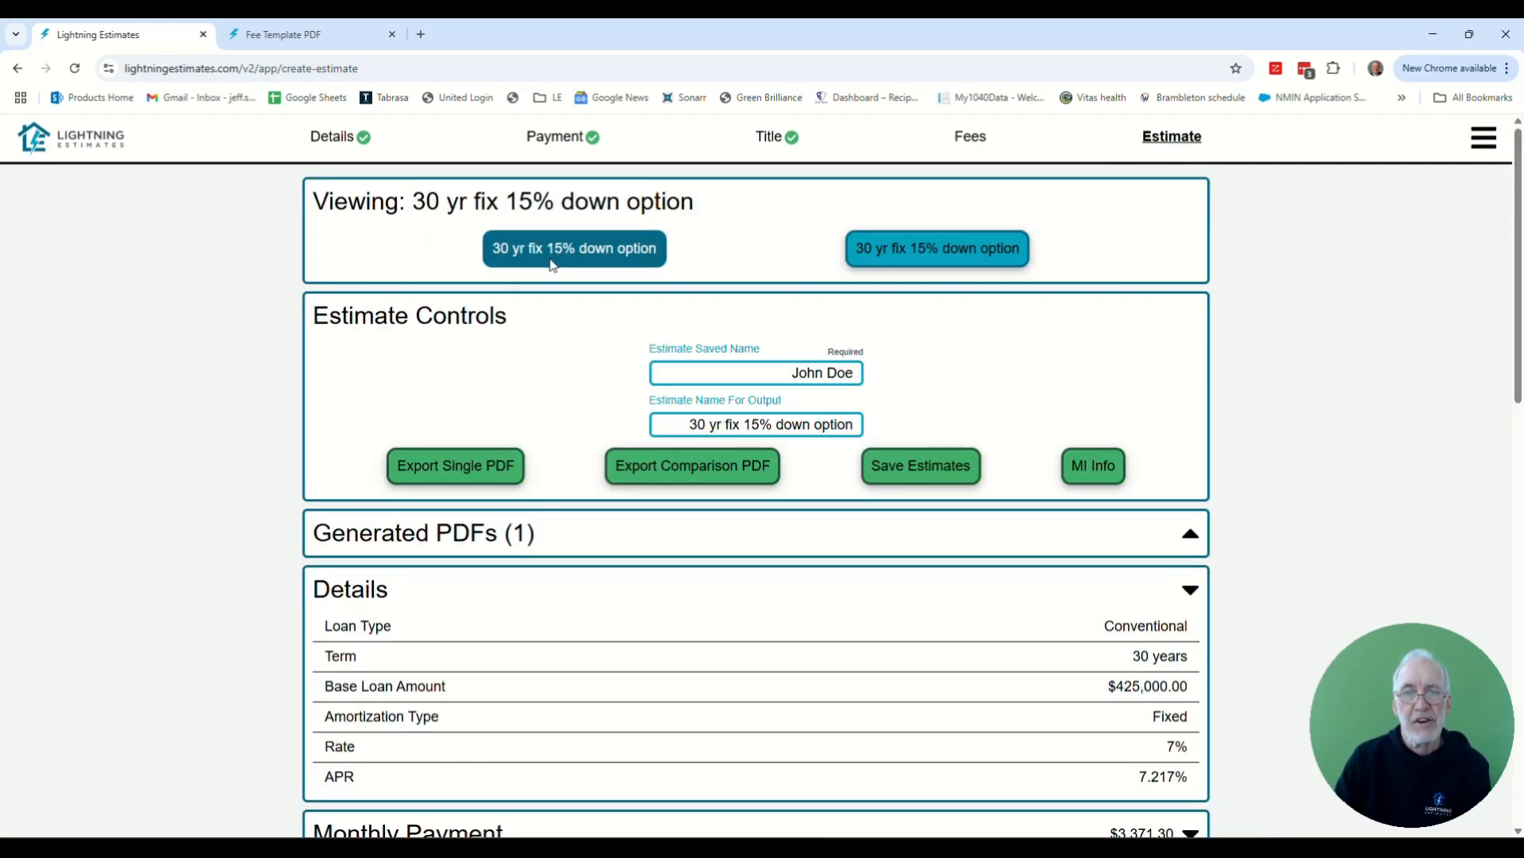
pyautogui.moveTo(690, 424); pyautogui.dragTo(1032, 428)
pyautogui.write('$500K')
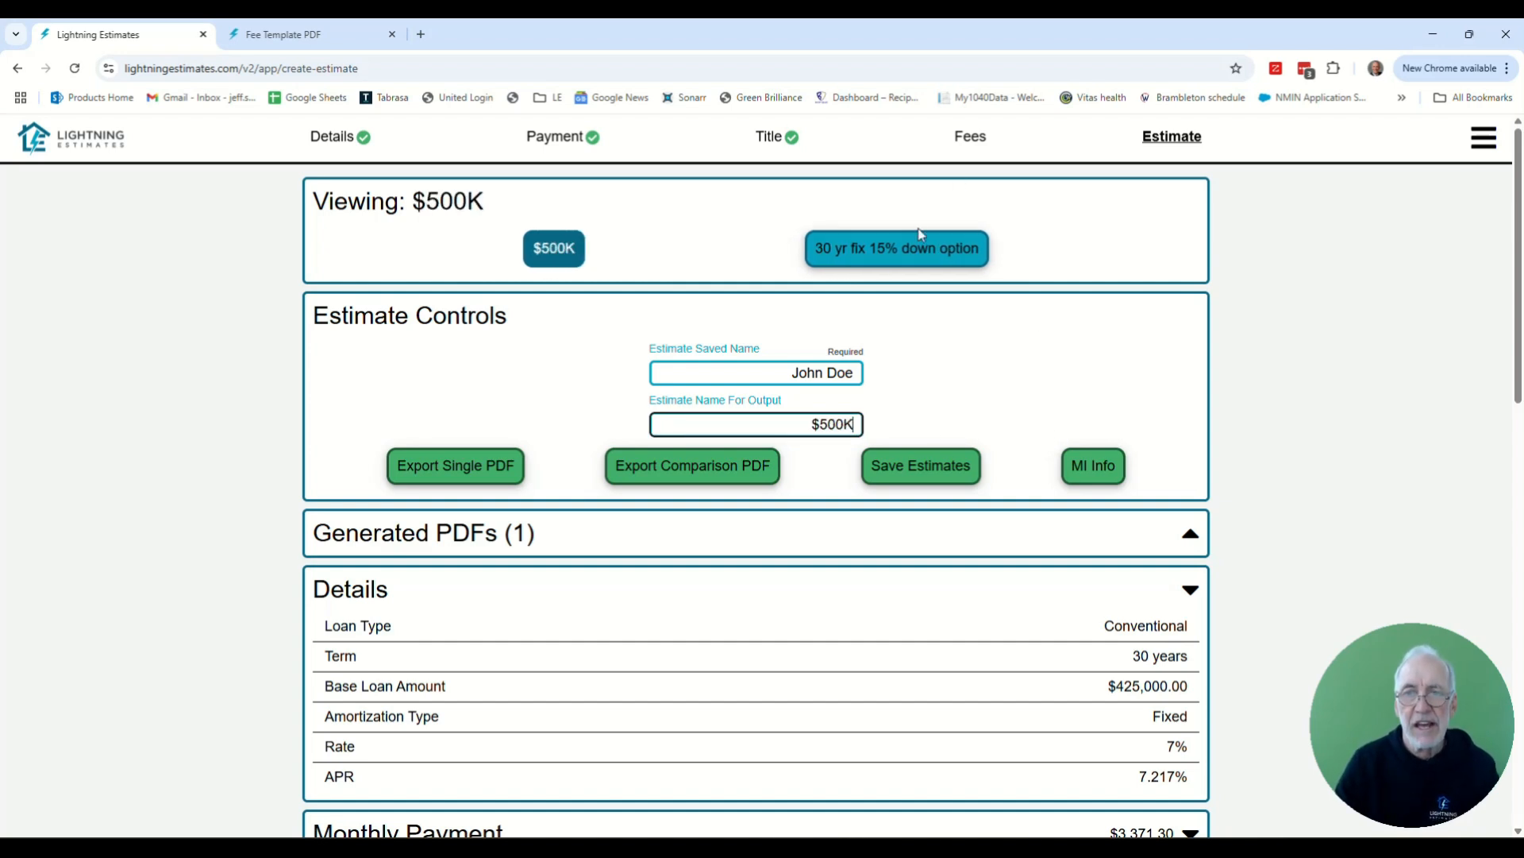
# Set the second loan's estimate name for output to $525K and save the estimates
pyautogui.click(889, 261)
pyautogui.click(774, 421)
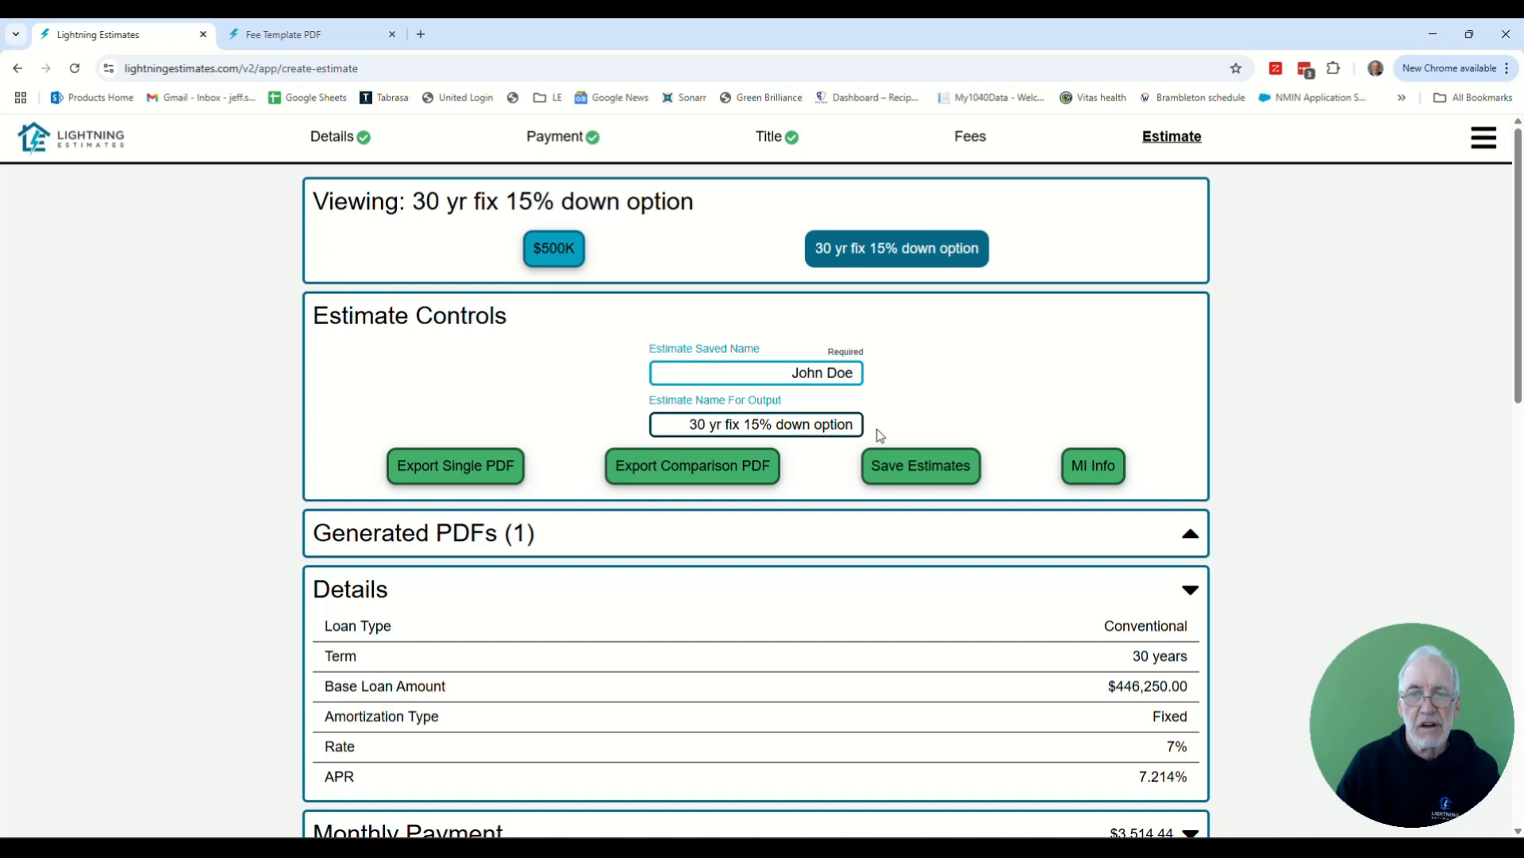
pyautogui.moveTo(861, 427); pyautogui.dragTo(460, 379)
pyautogui.write('$525K')
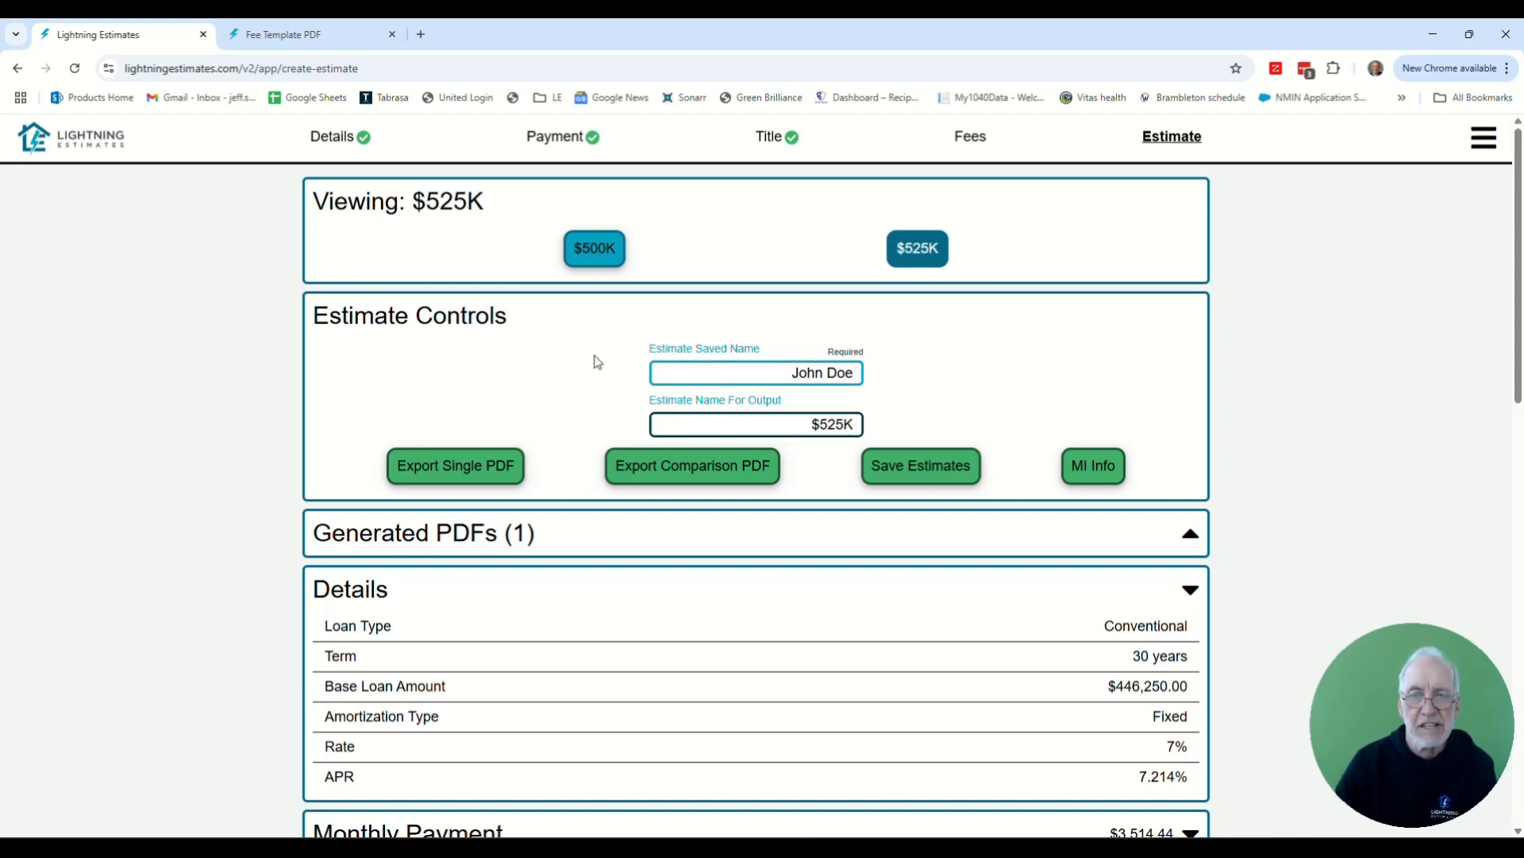
pyautogui.click(949, 474)
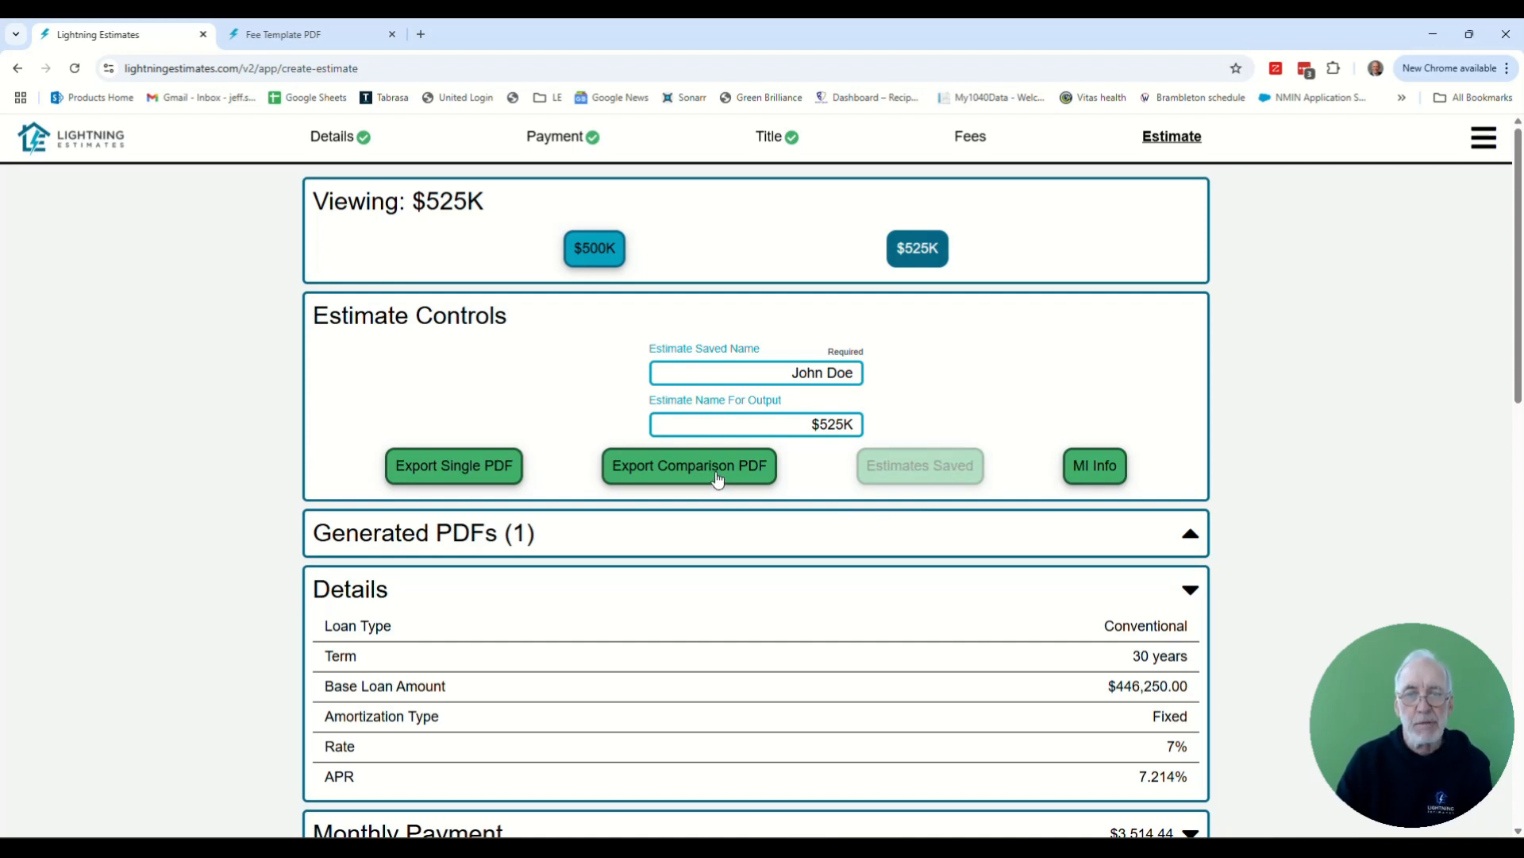
# Expand the list of generated PDFs, and export and open the comparison PDF of both loans
pyautogui.click(1191, 538)
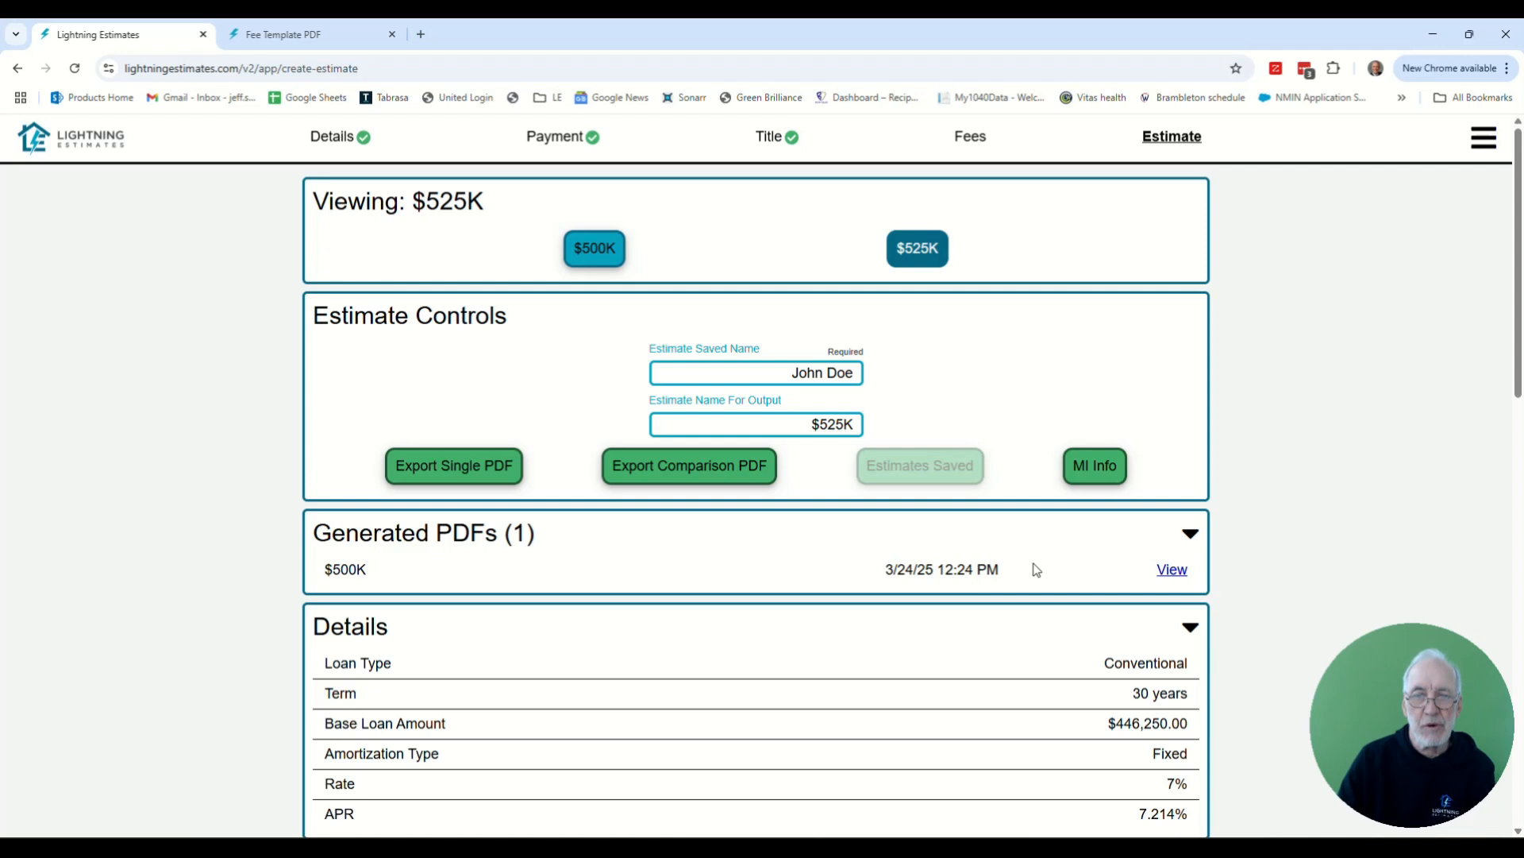
pyautogui.click(694, 466)
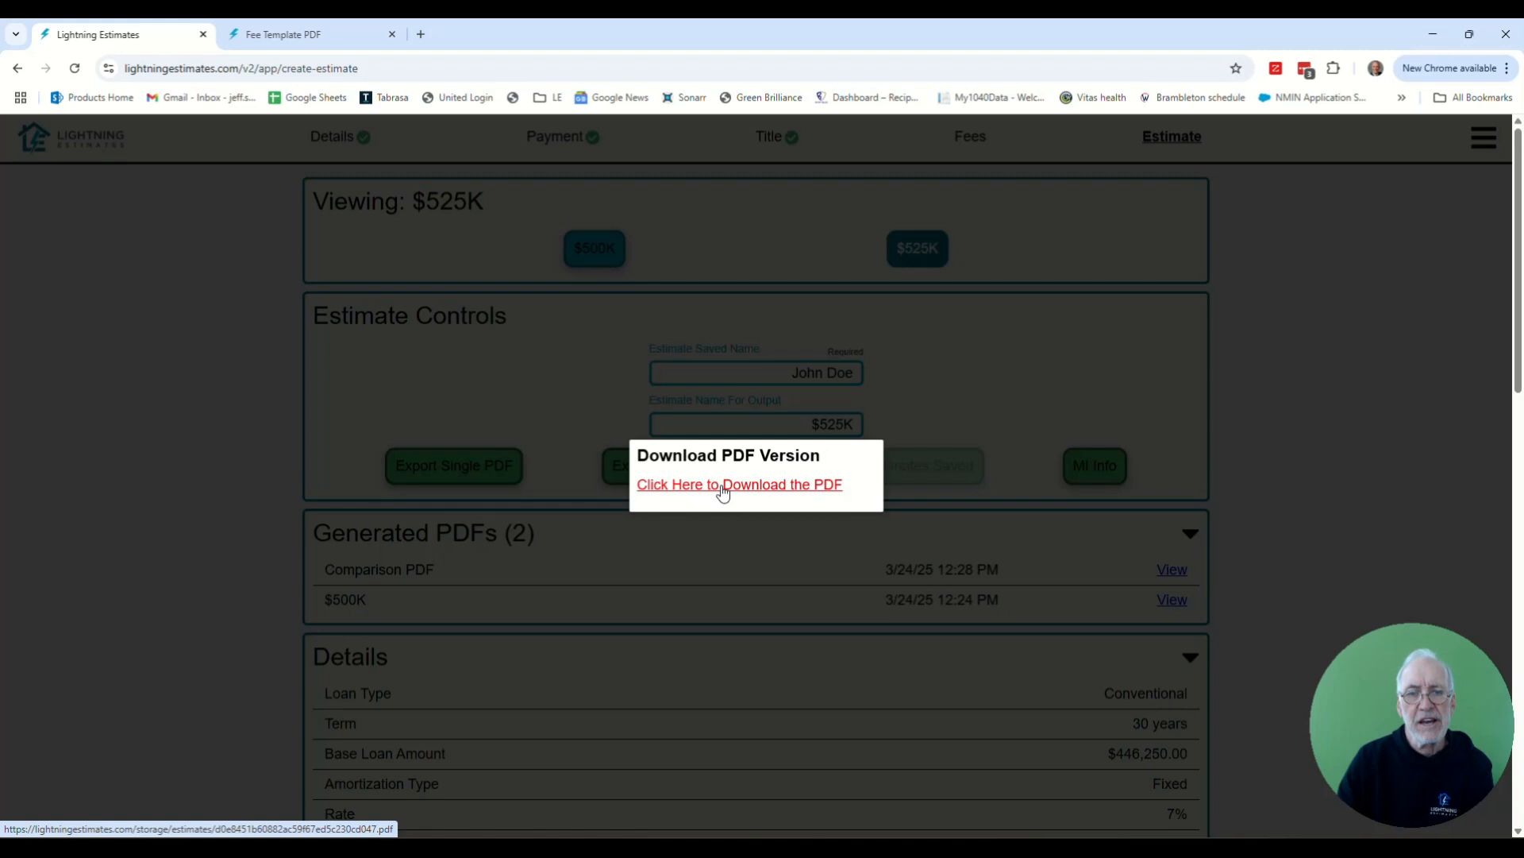
pyautogui.click(722, 486)
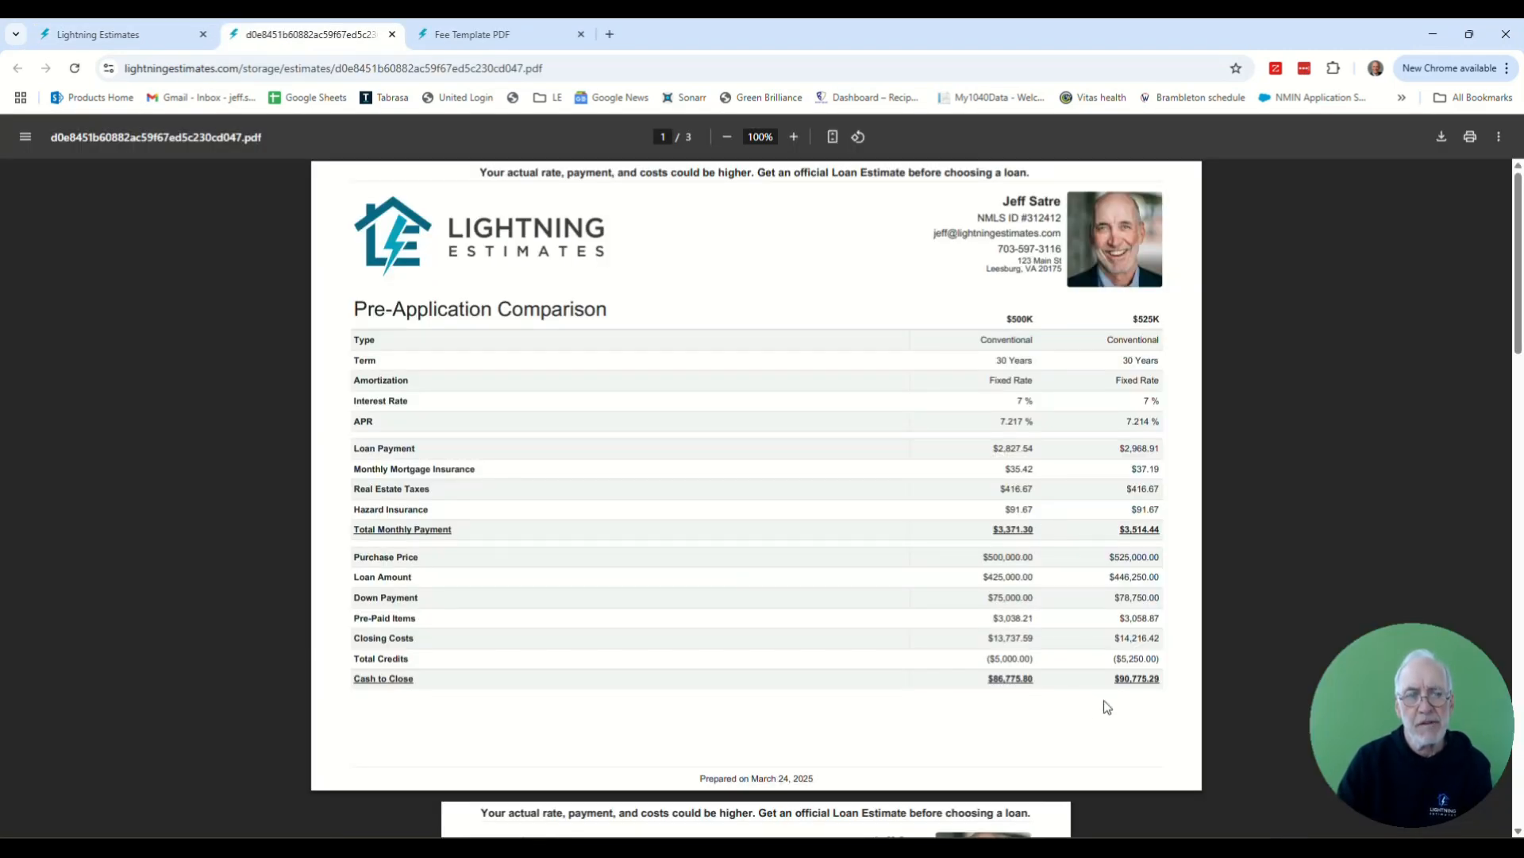
# Examine the comparison summary and each loan's closing costs breakdown in the PDF at 75% zoom, and return to the estimate
pyautogui.scroll(-7, 706, 609)
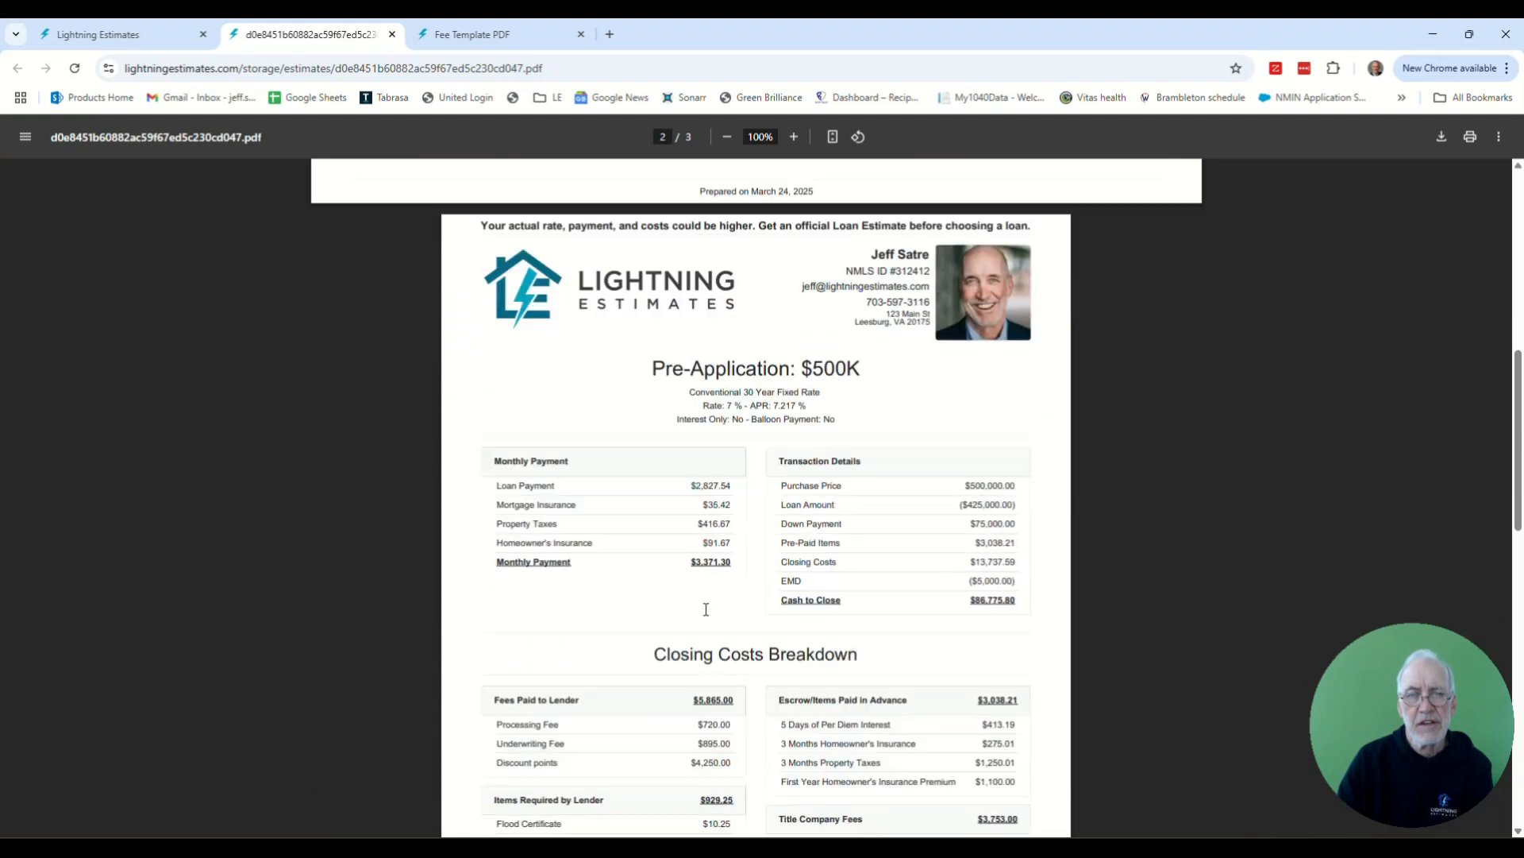
pyautogui.scroll(-2, 706, 609)
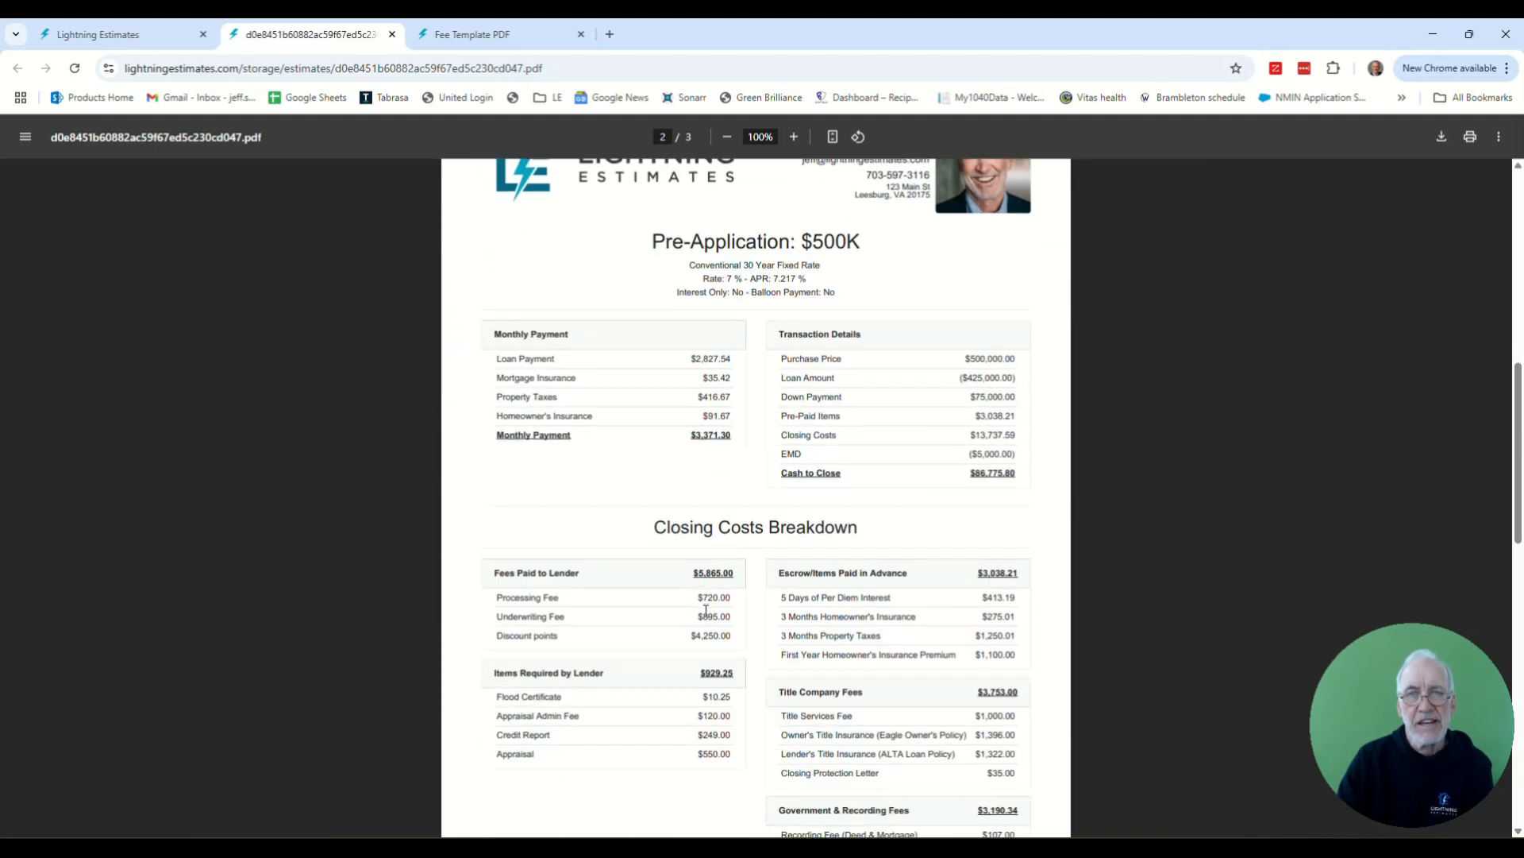
pyautogui.click(726, 137)
pyautogui.click(726, 137)
pyautogui.click(726, 138)
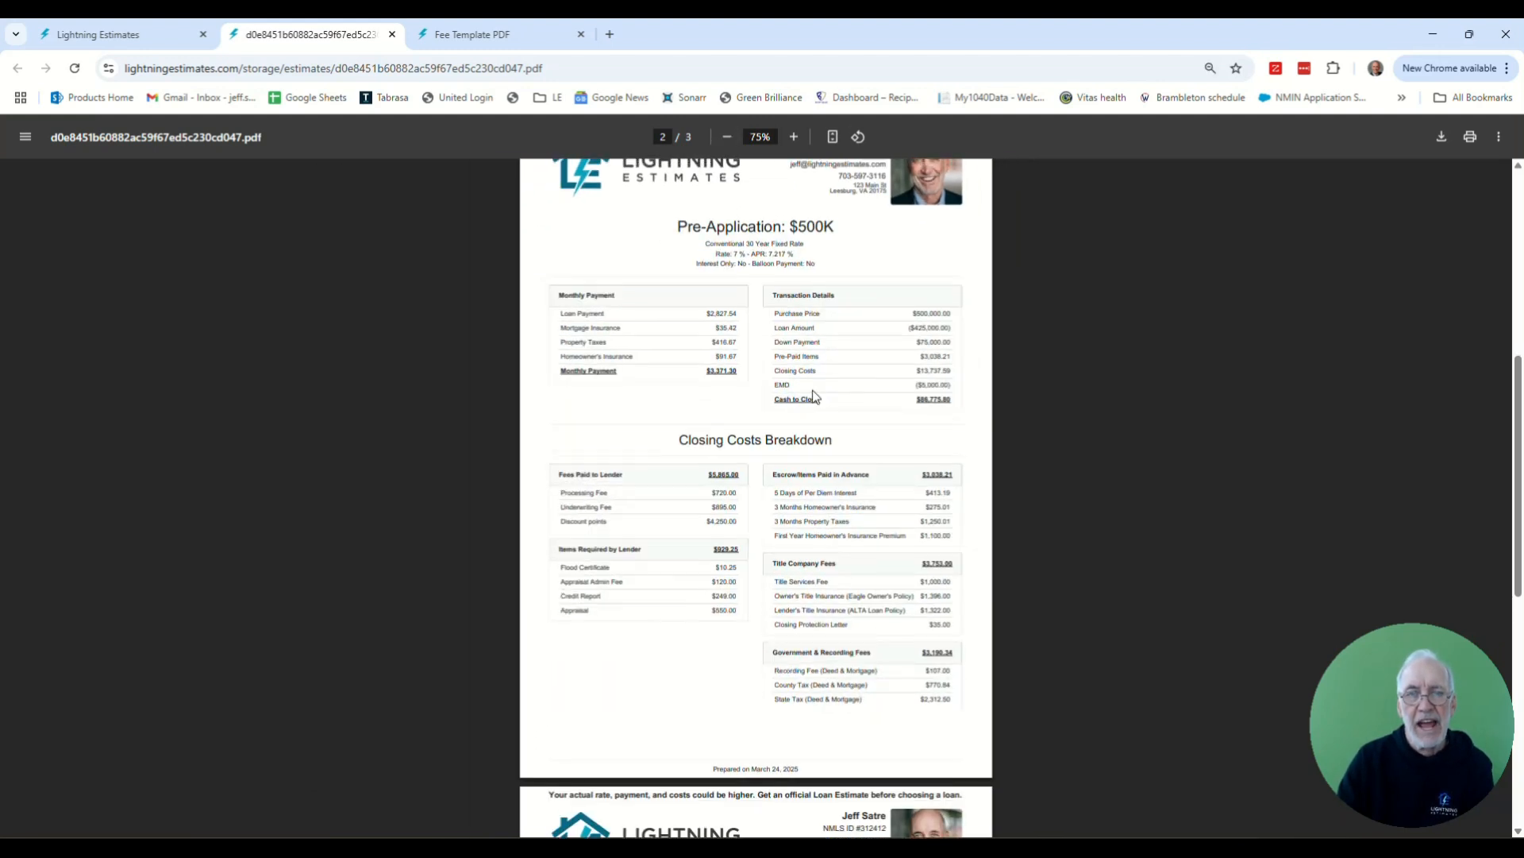
pyautogui.scroll(2, 818, 397)
pyautogui.scroll(-1, 815, 395)
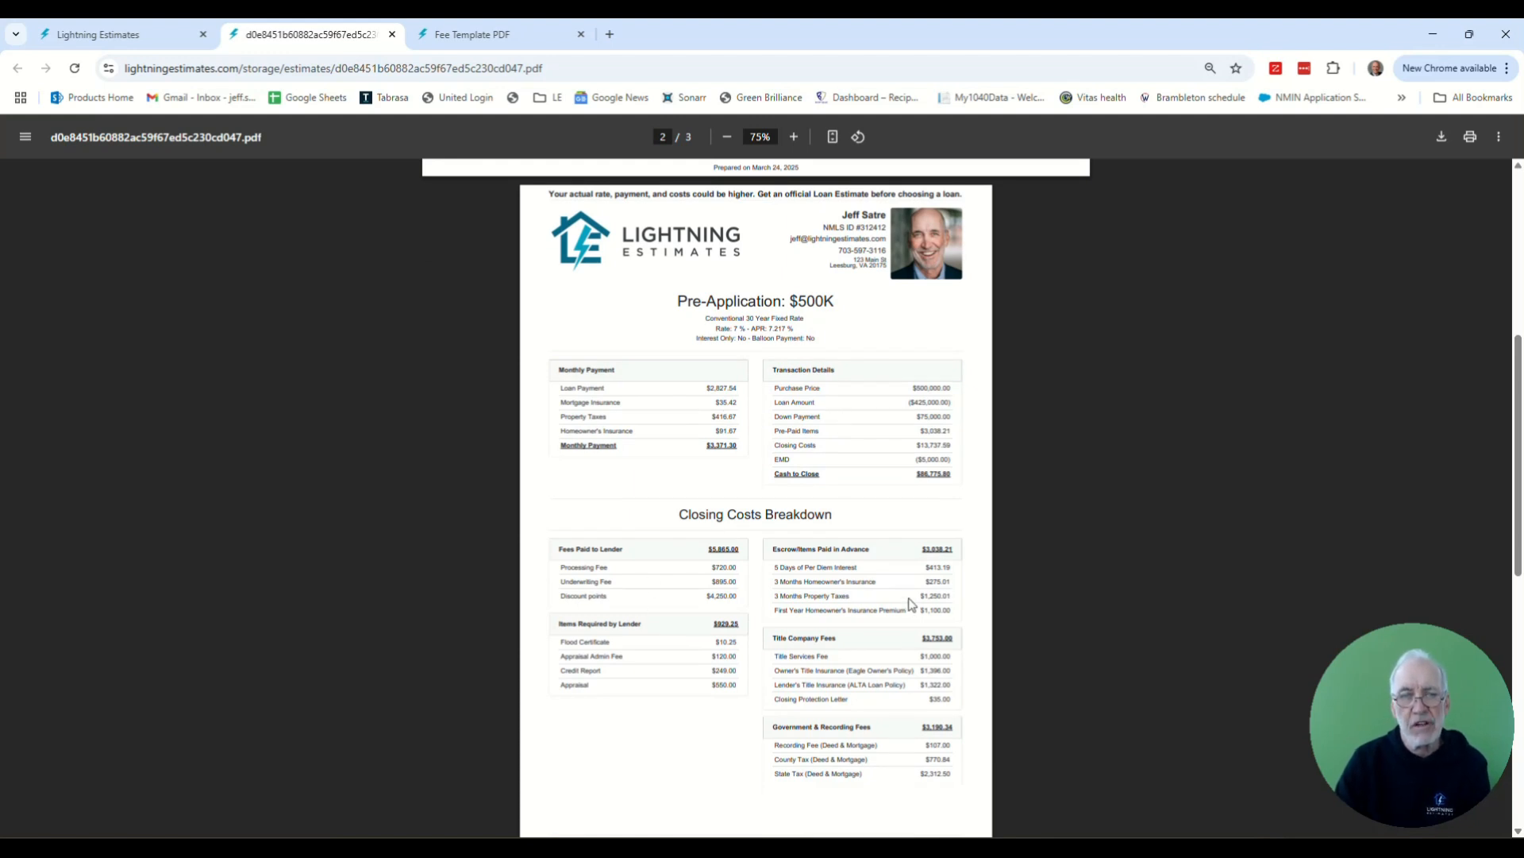
pyautogui.scroll(-6, 912, 605)
pyautogui.scroll(-3, 891, 602)
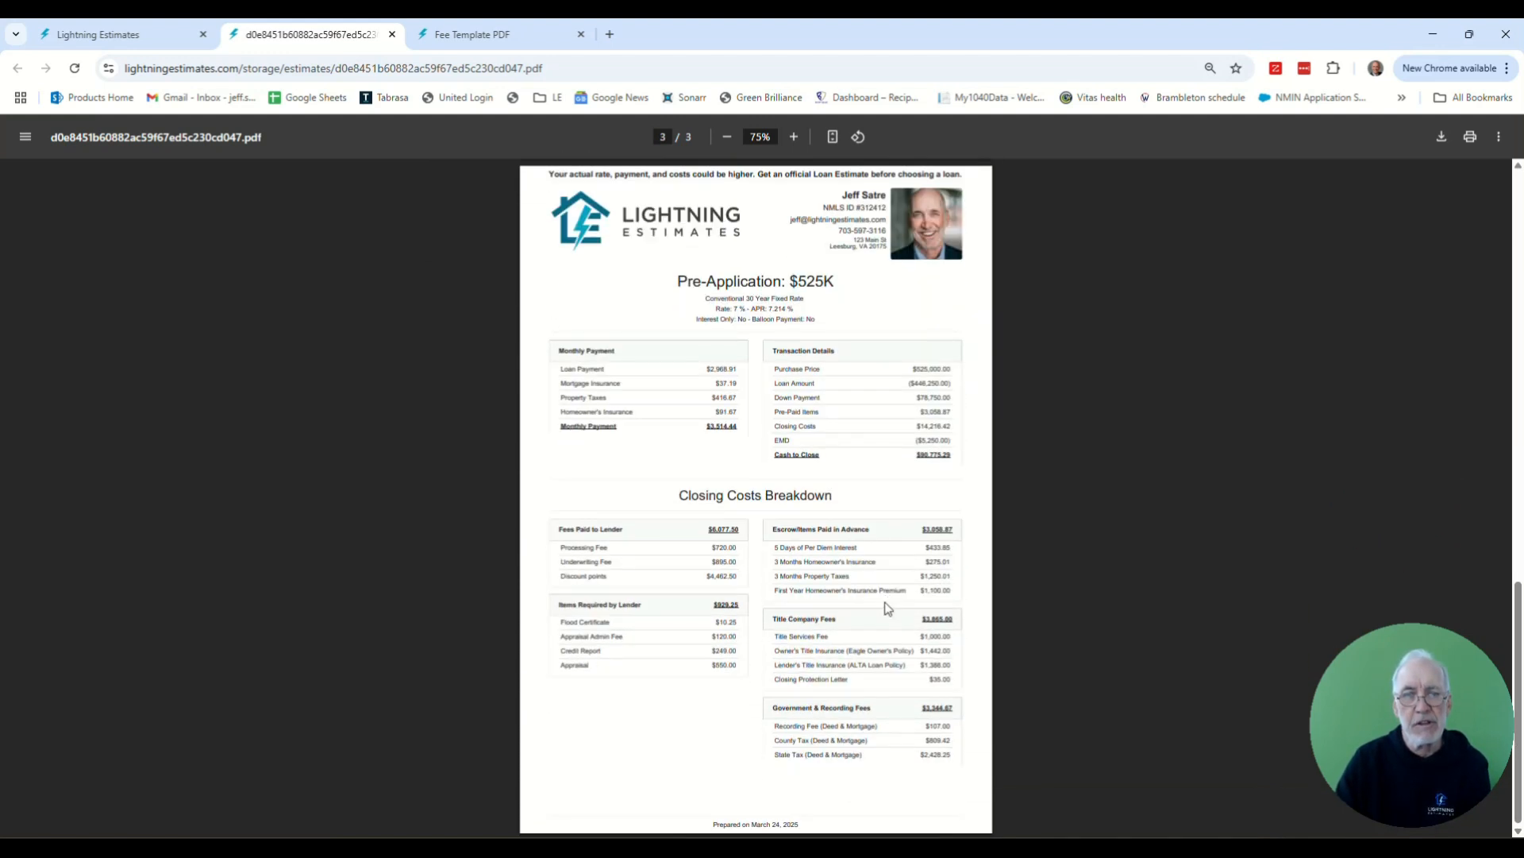
pyautogui.scroll(10, 885, 500)
pyautogui.scroll(3, 832, 491)
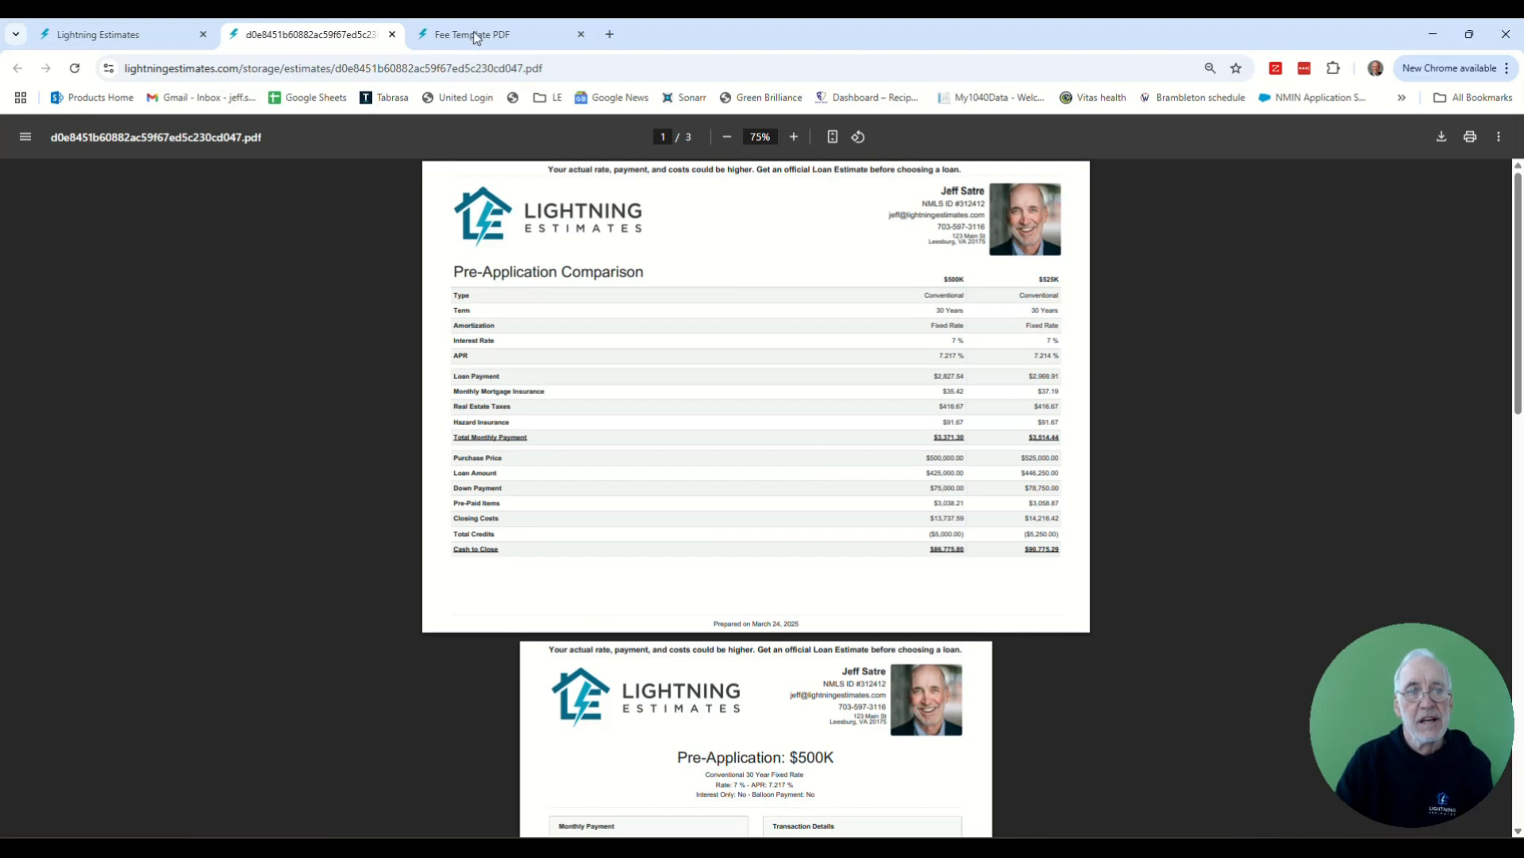
pyautogui.click(115, 35)
pyautogui.click(1152, 319)
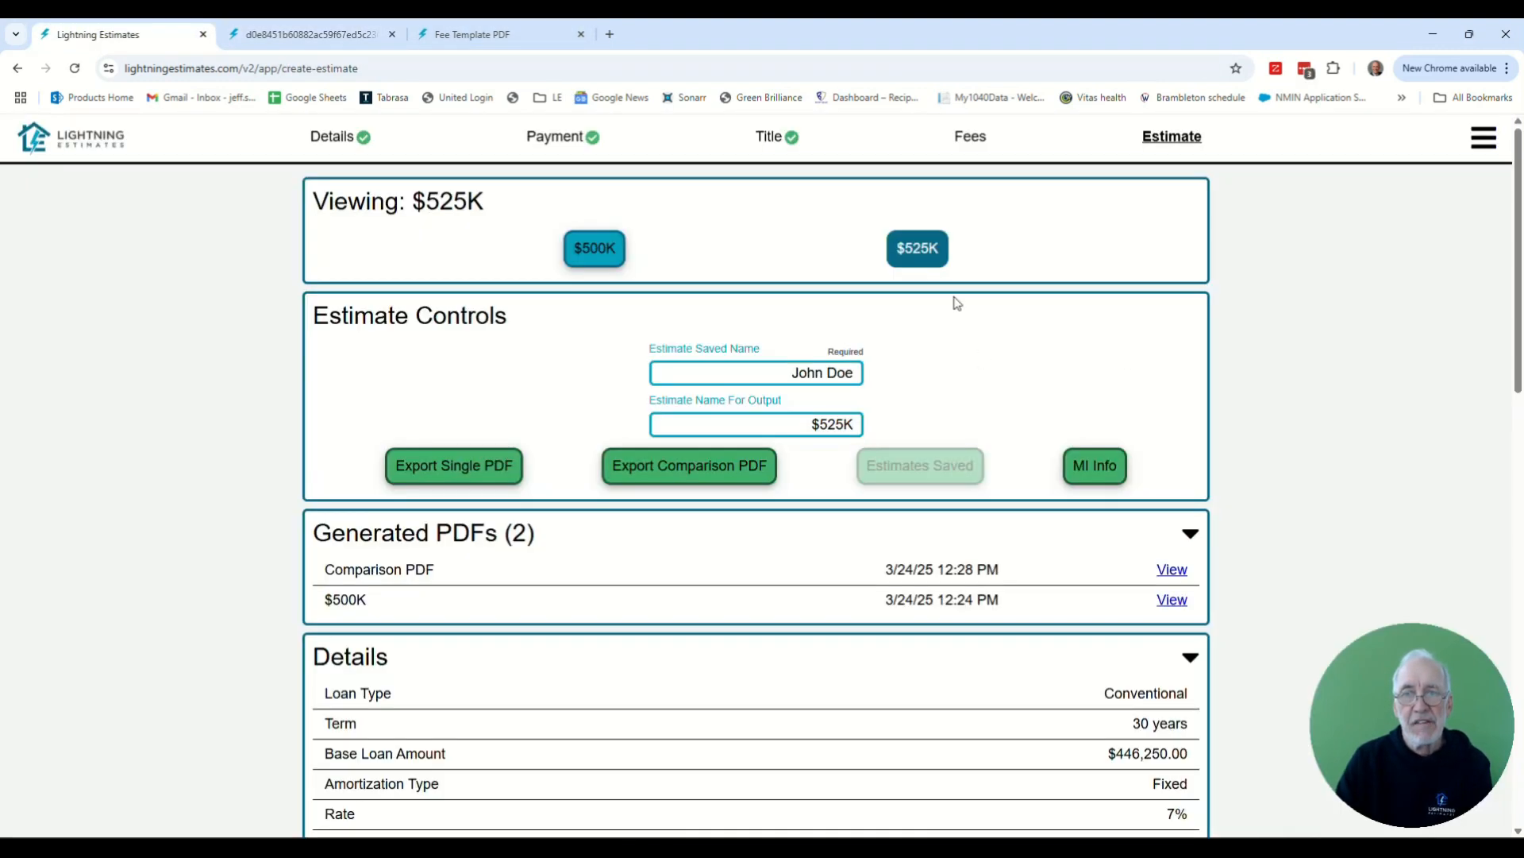